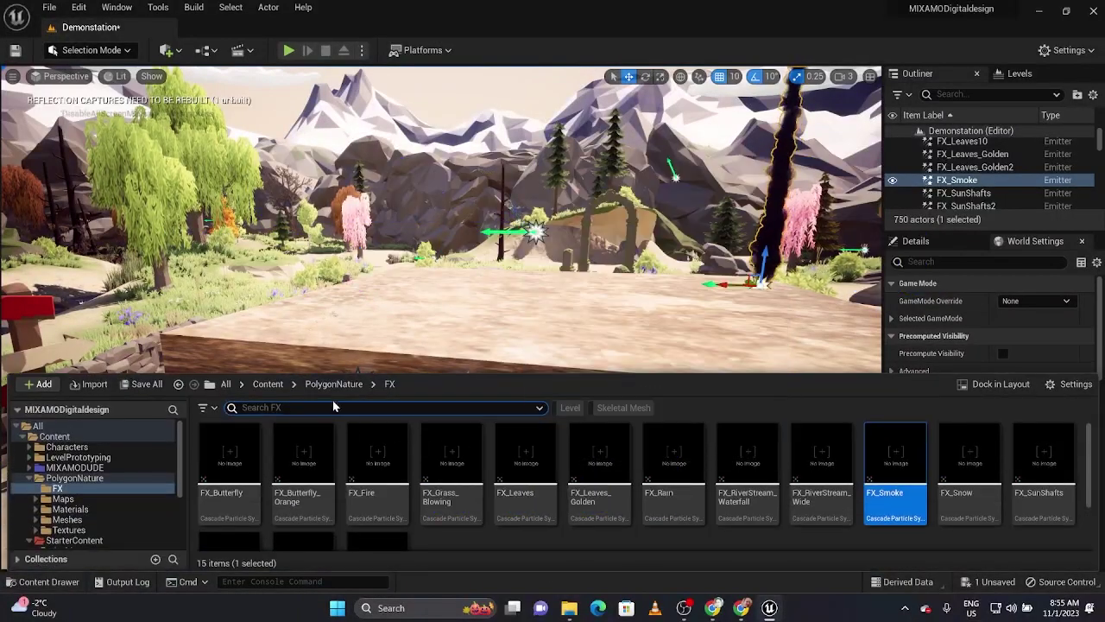
Create a new folder named cinematics directly inside the Content folder
click(269, 385)
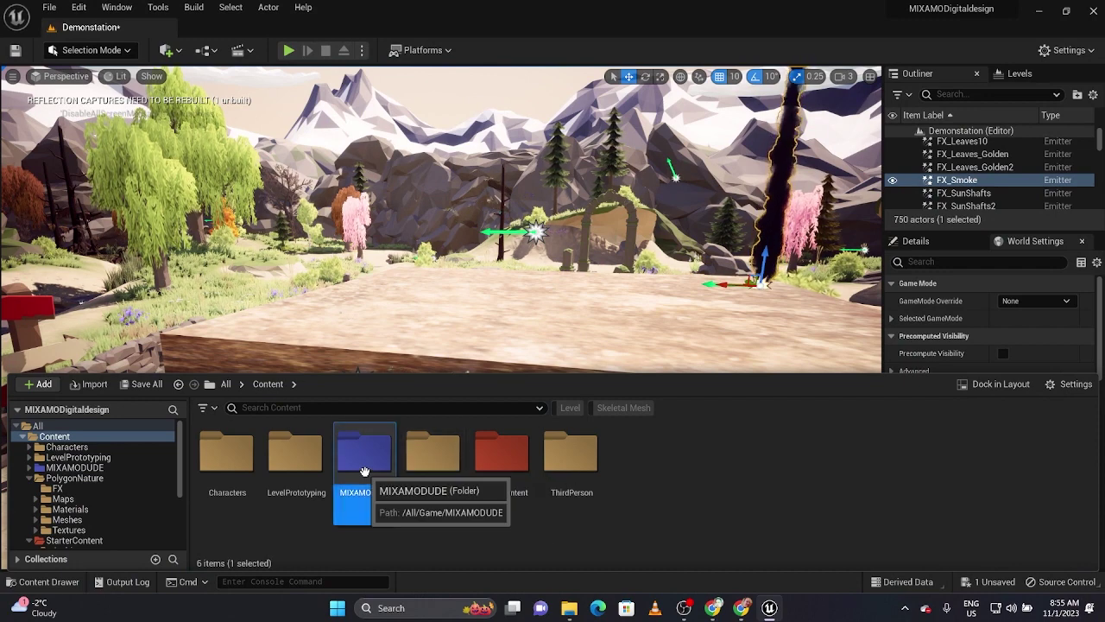
double_click(364, 451)
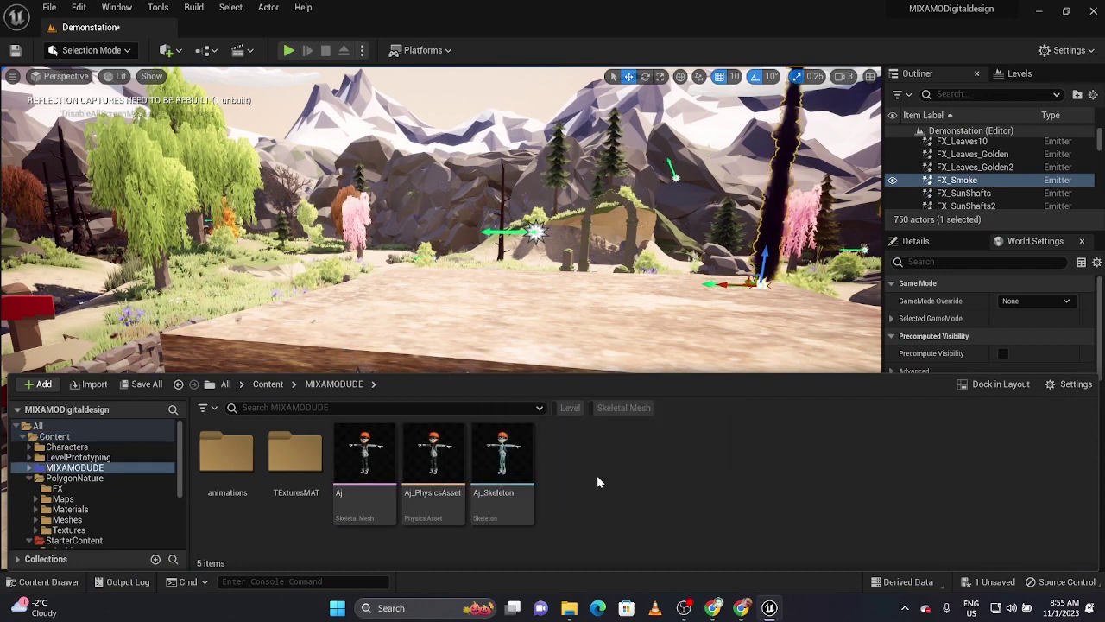
click(266, 384)
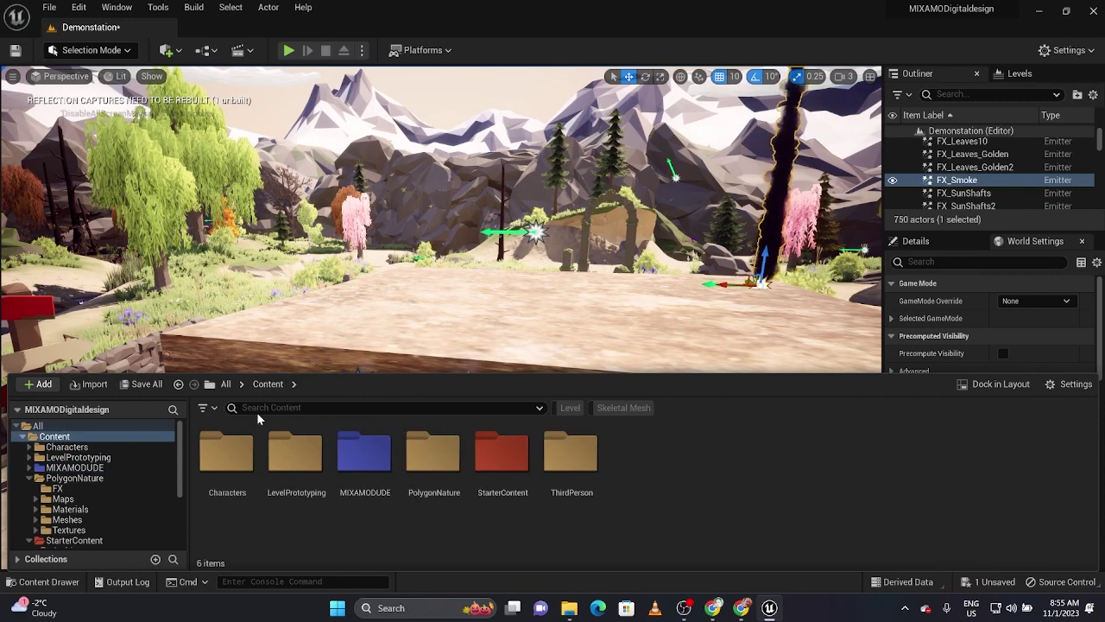
right_click(688, 452)
mouse_move(688, 451)
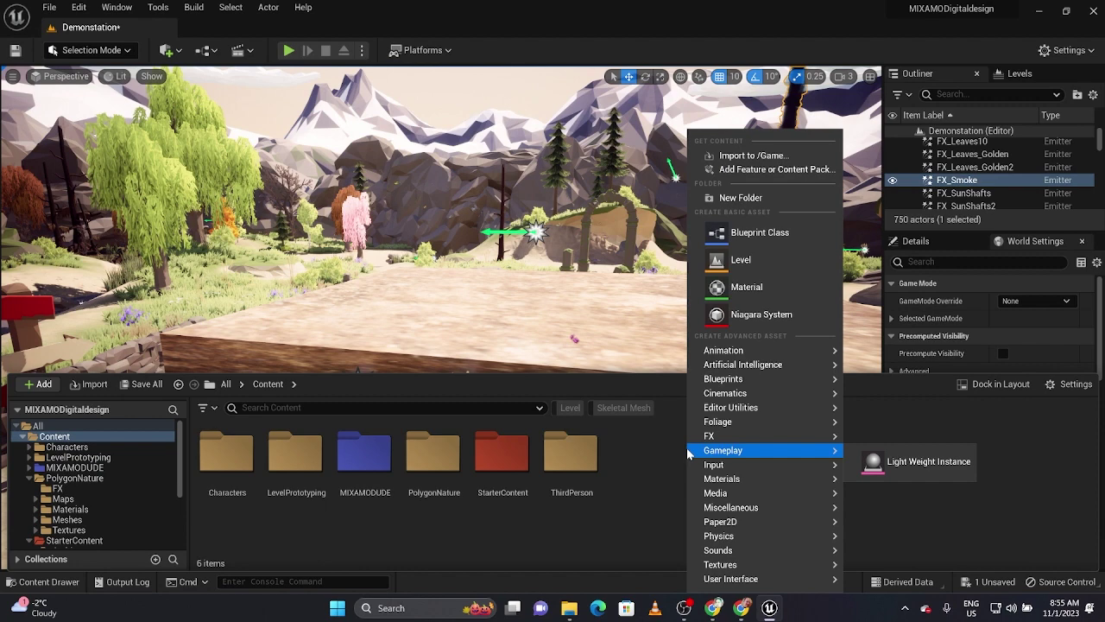
click(741, 197)
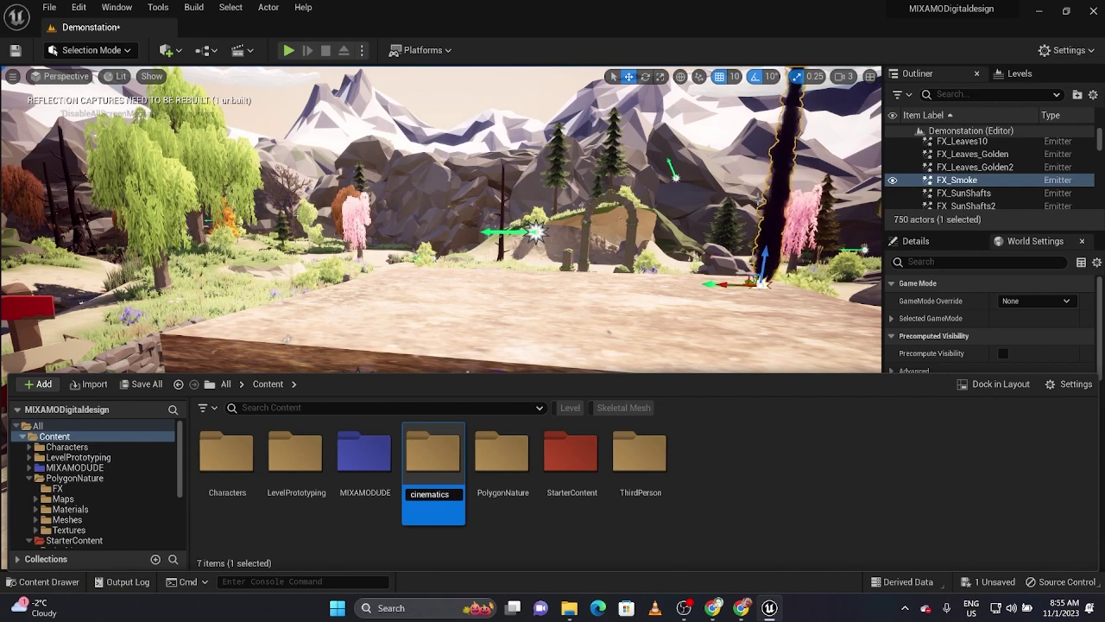
key(Return)
Set the cinematics folder's colour to a new yellow-green, hex sRGB B2B605
right_click(291, 485)
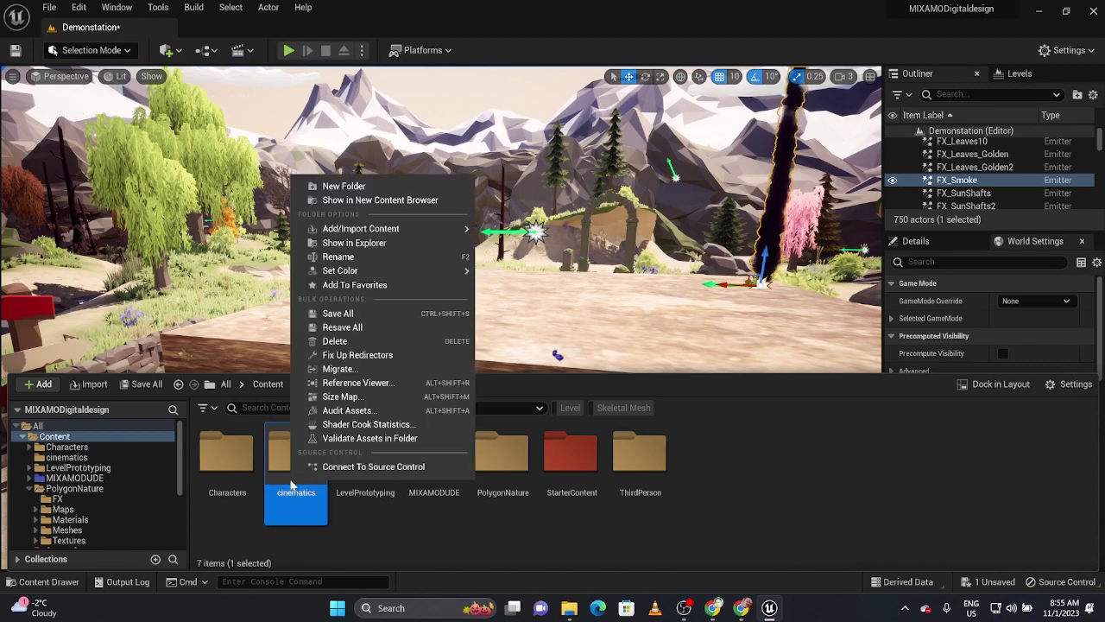
mouse_move(345, 270)
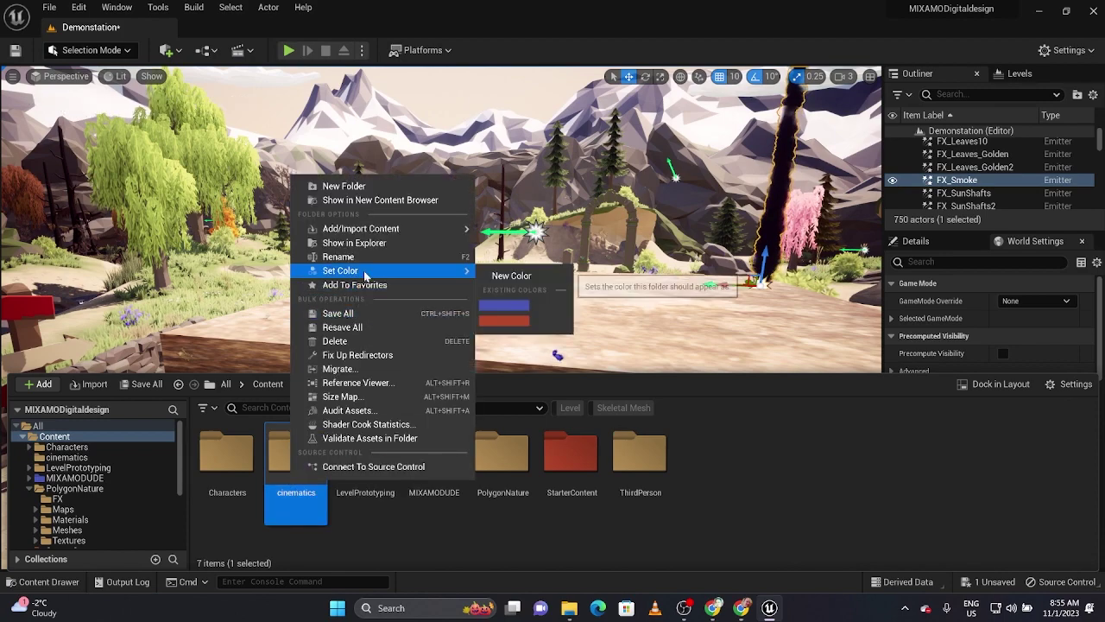
click(514, 276)
click(613, 405)
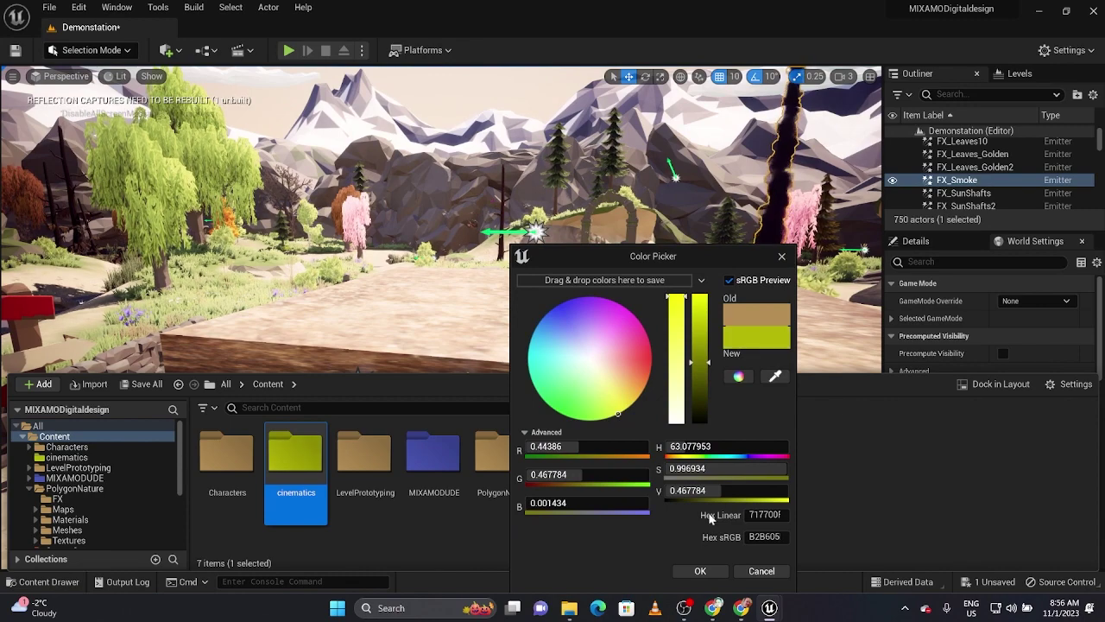
click(700, 570)
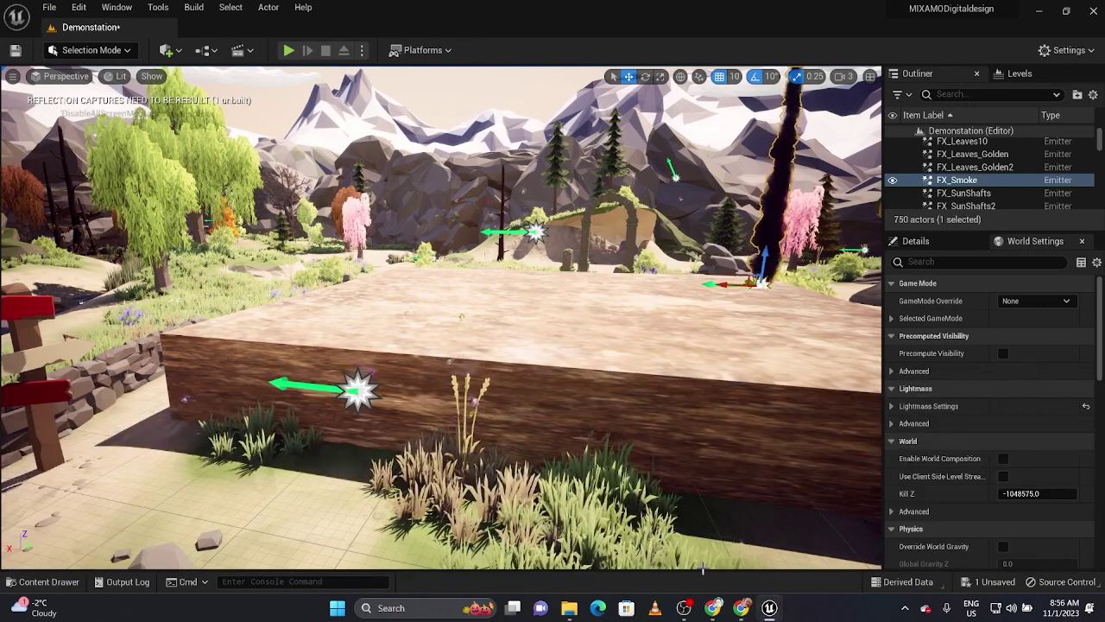
Create a Level Sequence named Sequence1 in the cinematics folder and open it in Sequencer
key(ctrl+space)
click(462, 518)
double_click(277, 467)
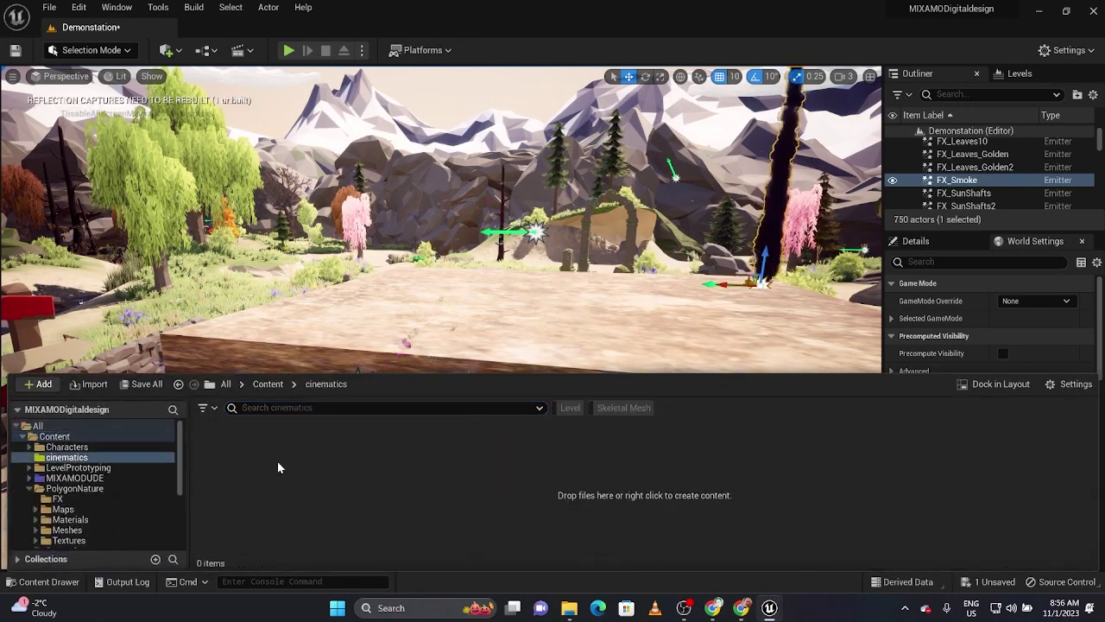
right_click(346, 483)
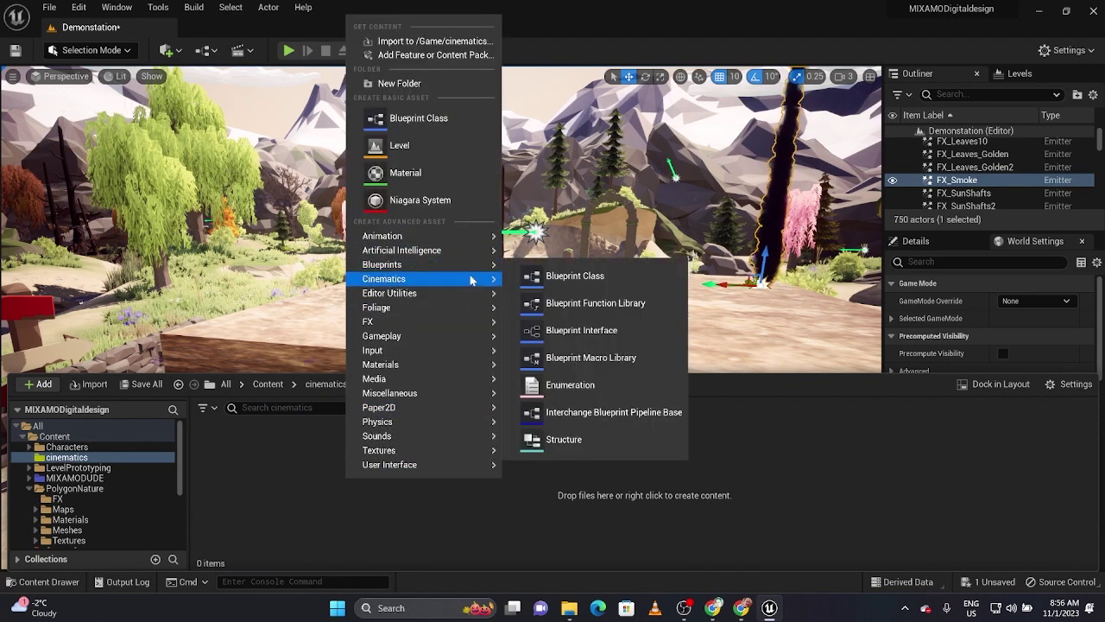
mouse_move(471, 280)
click(570, 317)
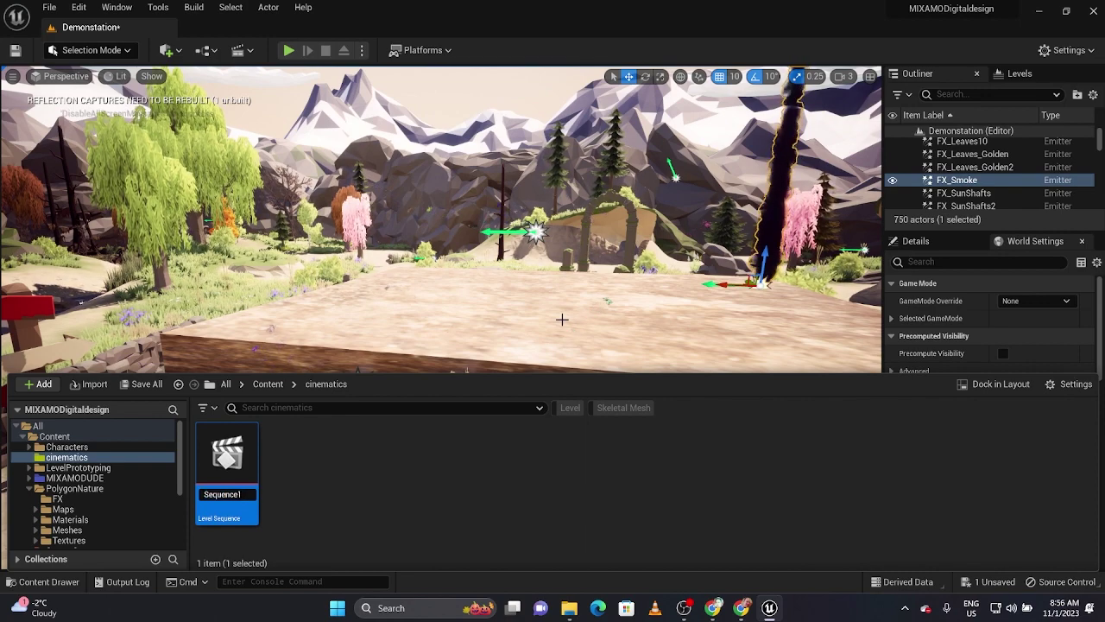
double_click(237, 455)
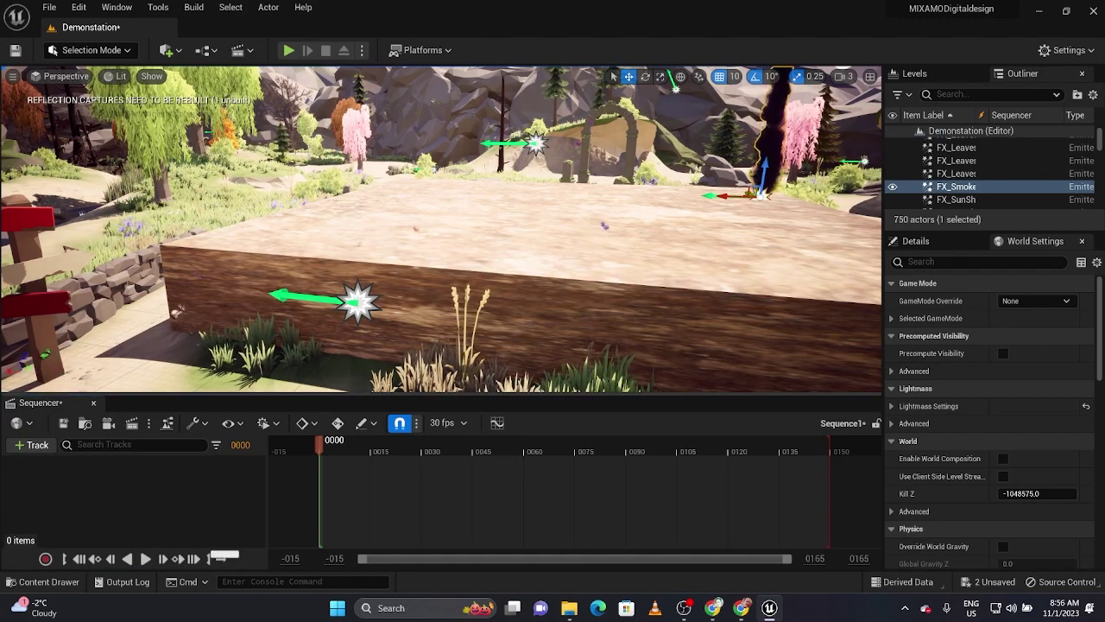
Place the Aj skeletal mesh from the MIXAMODUDE folder on the wooden platform and rotate it to face the viewport camera
scroll(497, 276, down, 3)
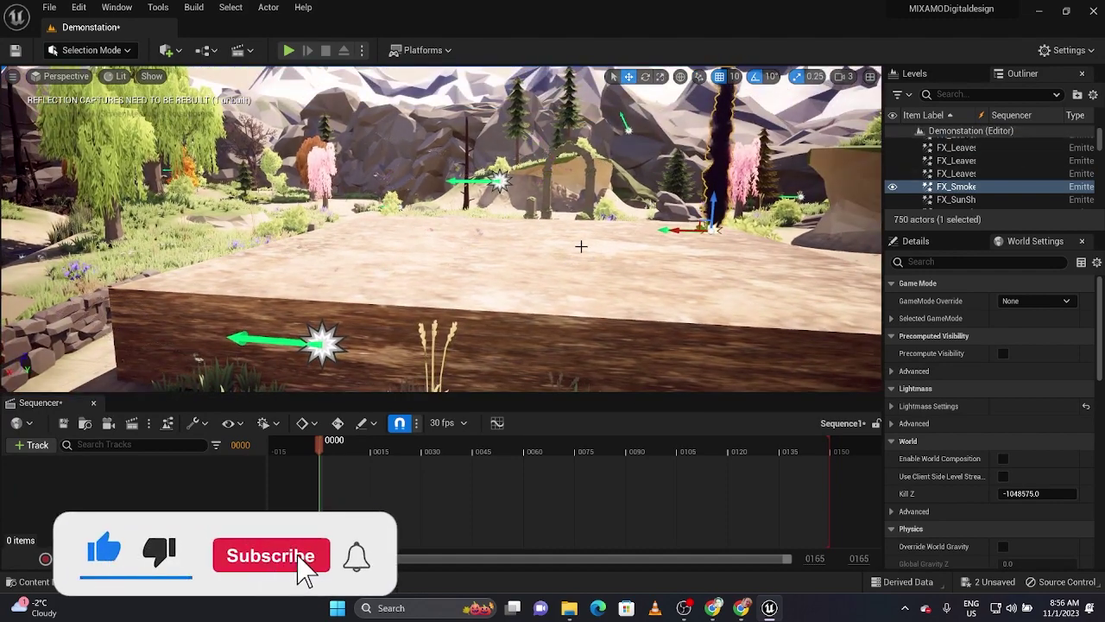
key(ctrl+space)
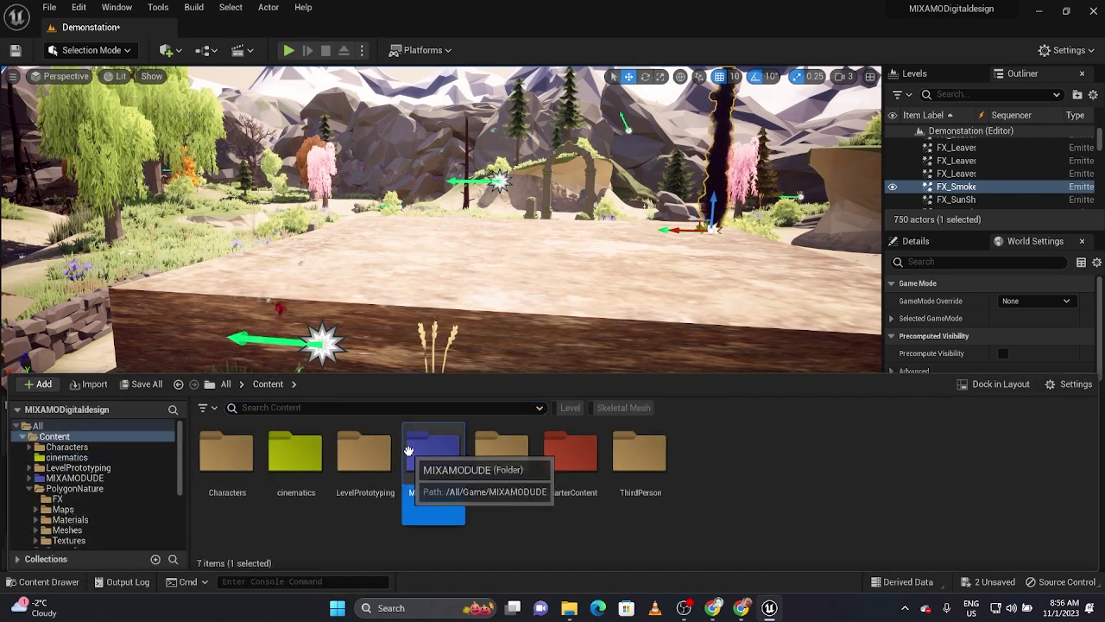
double_click(432, 453)
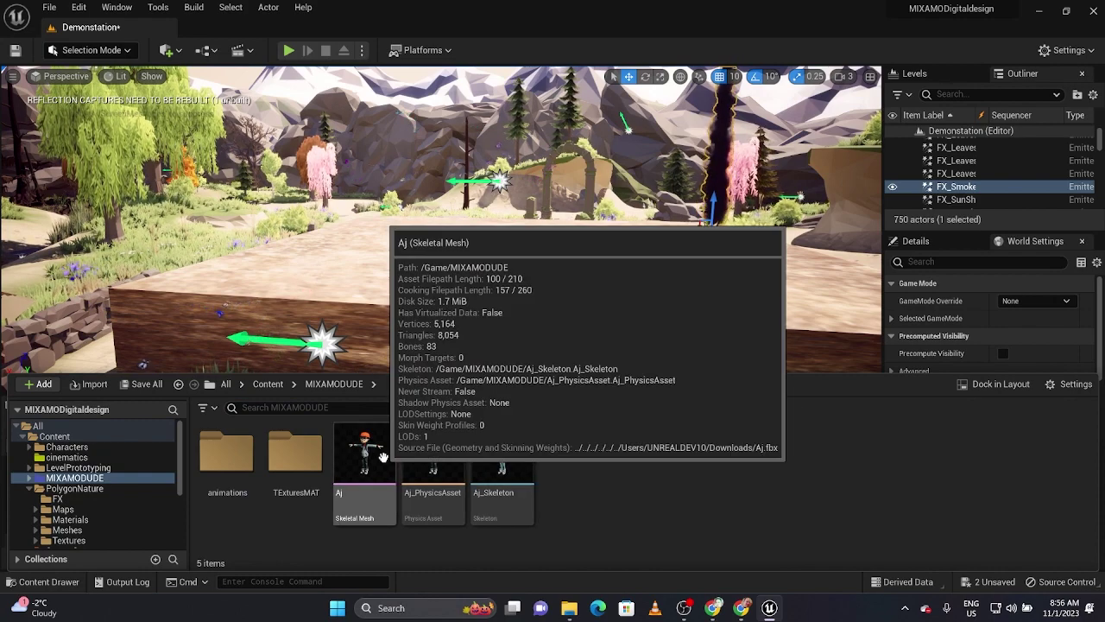
drag(383, 456, 571, 246)
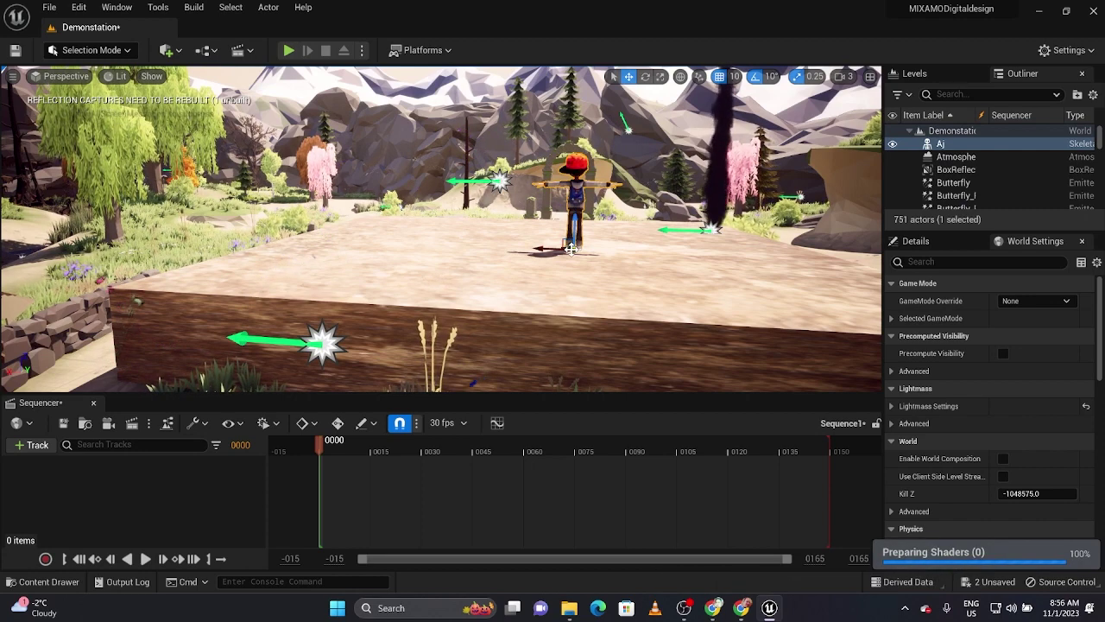
key(e)
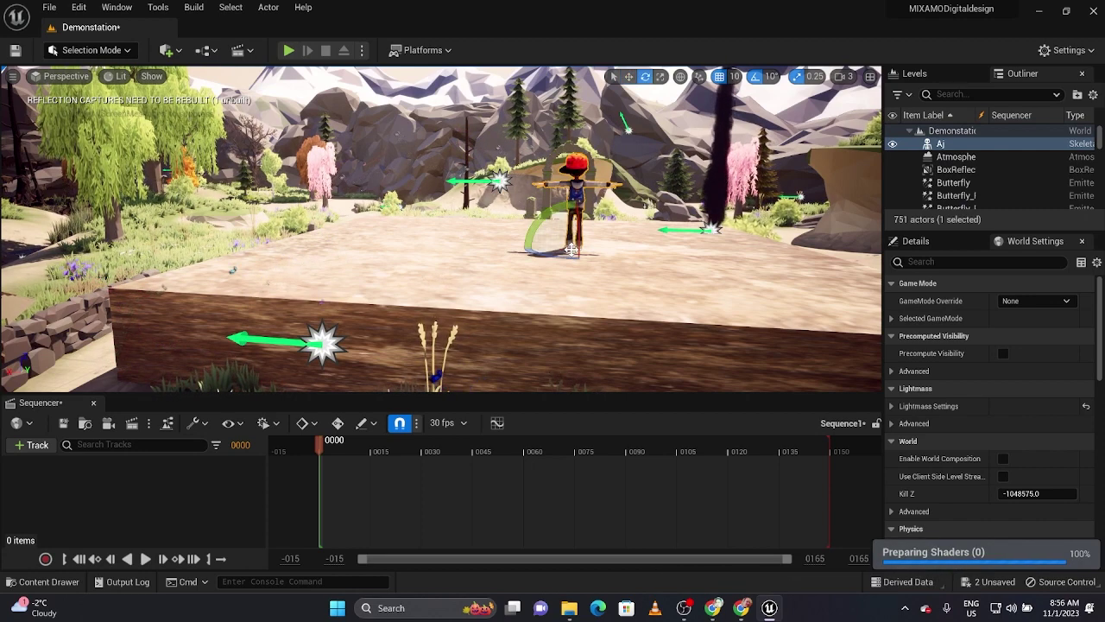
drag(544, 255, 624, 254)
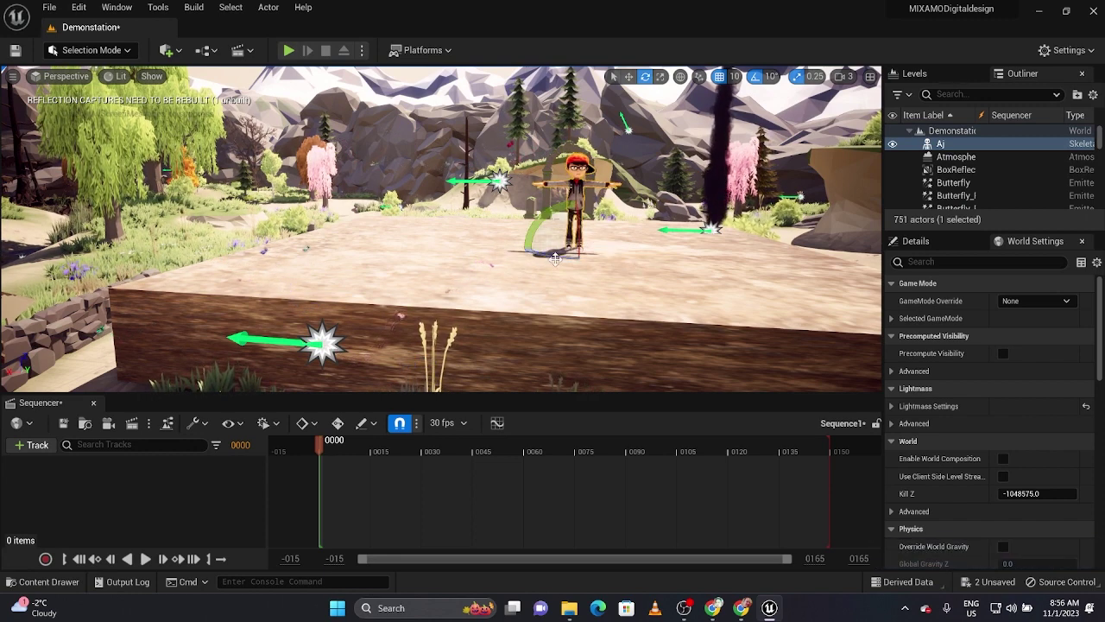
Add the Aj actor to Sequence1 and check which animations are available for its Animation track
click(957, 145)
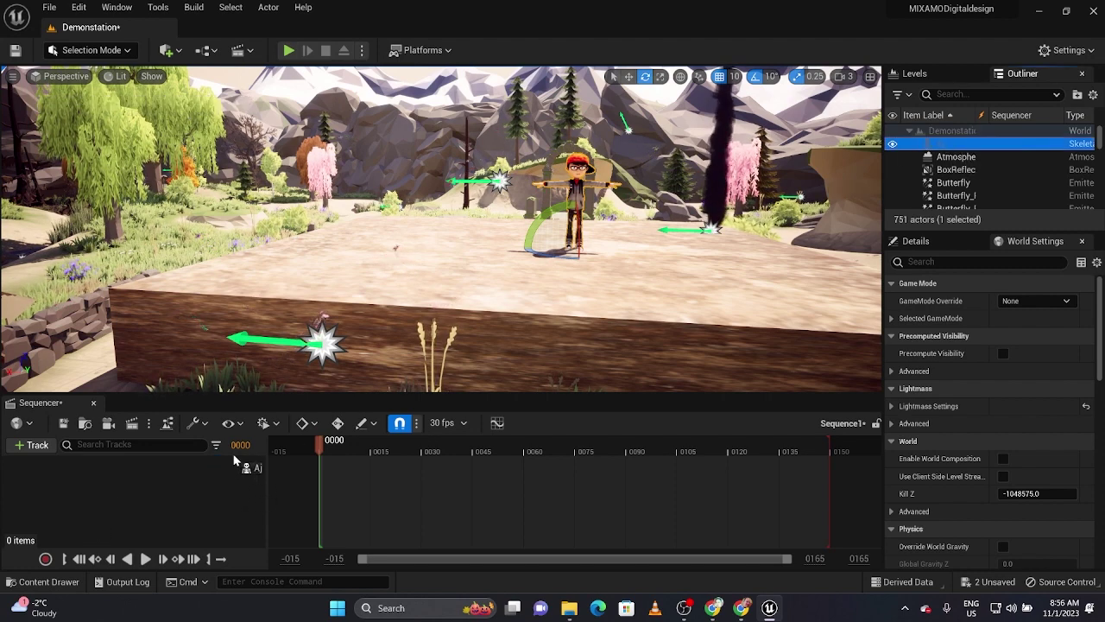
drag(233, 467, 233, 467)
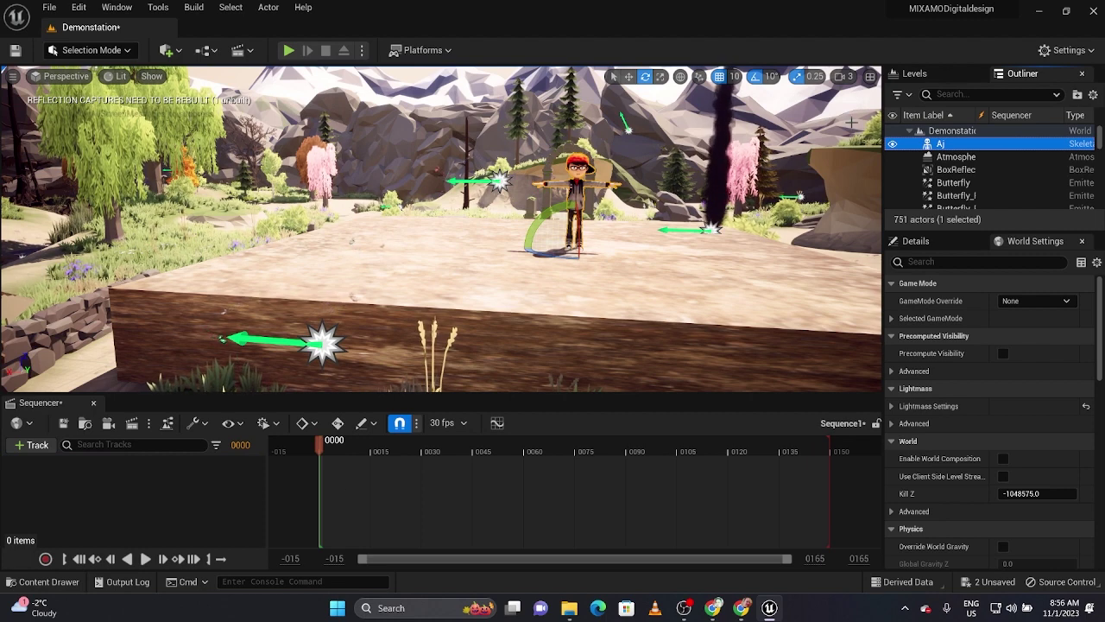
drag(397, 489, 396, 499)
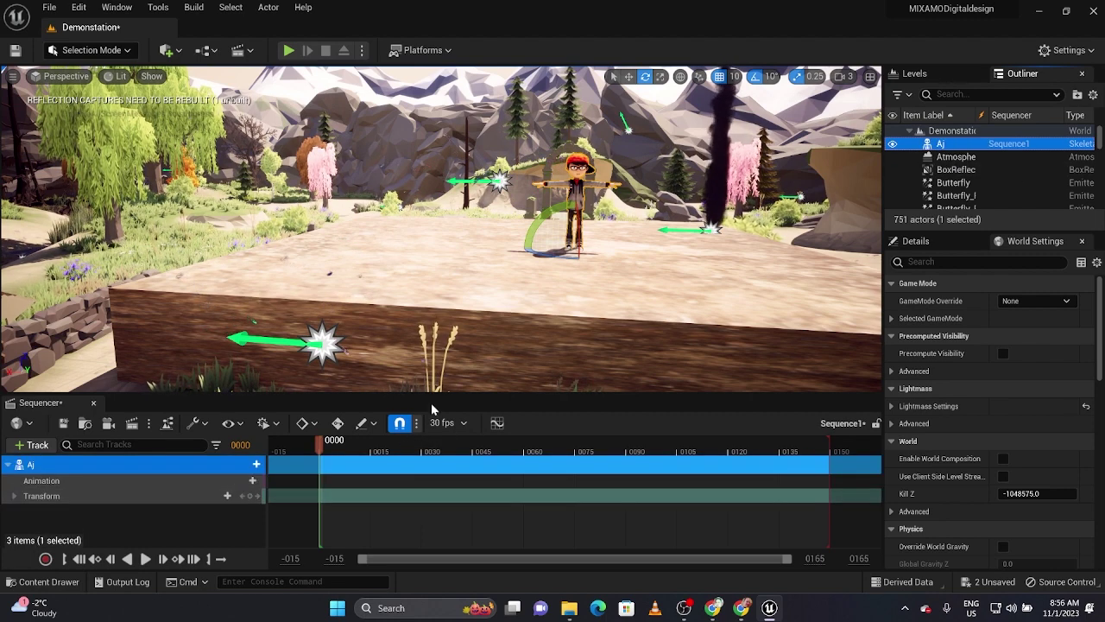
mouse_move(321, 442)
mouse_down()
mouse_move(511, 432)
mouse_move(322, 437)
mouse_up()
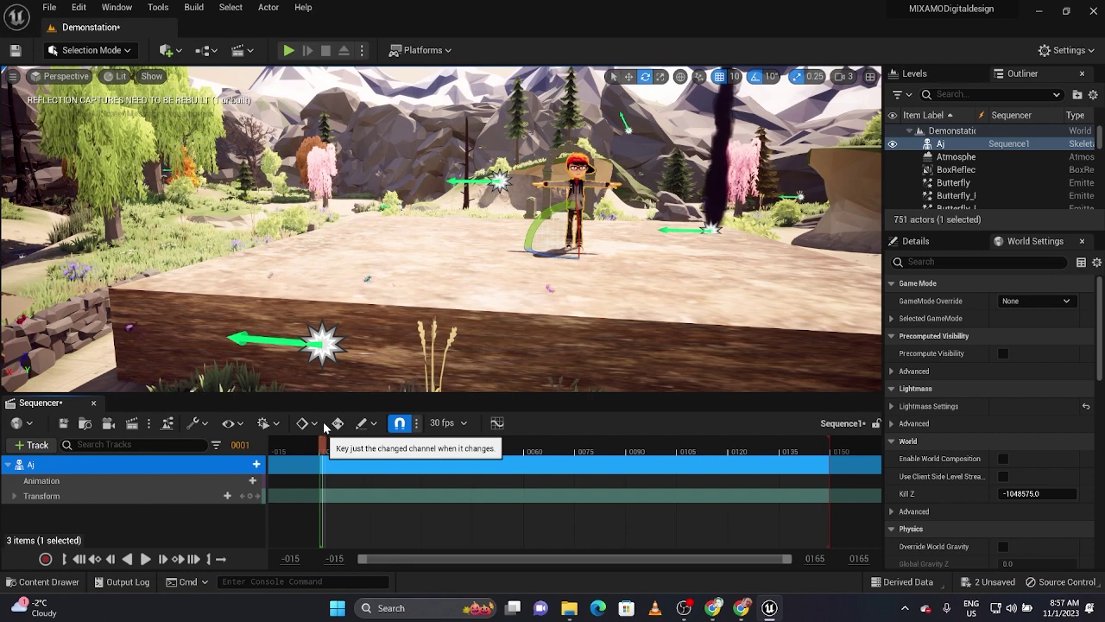
click(235, 481)
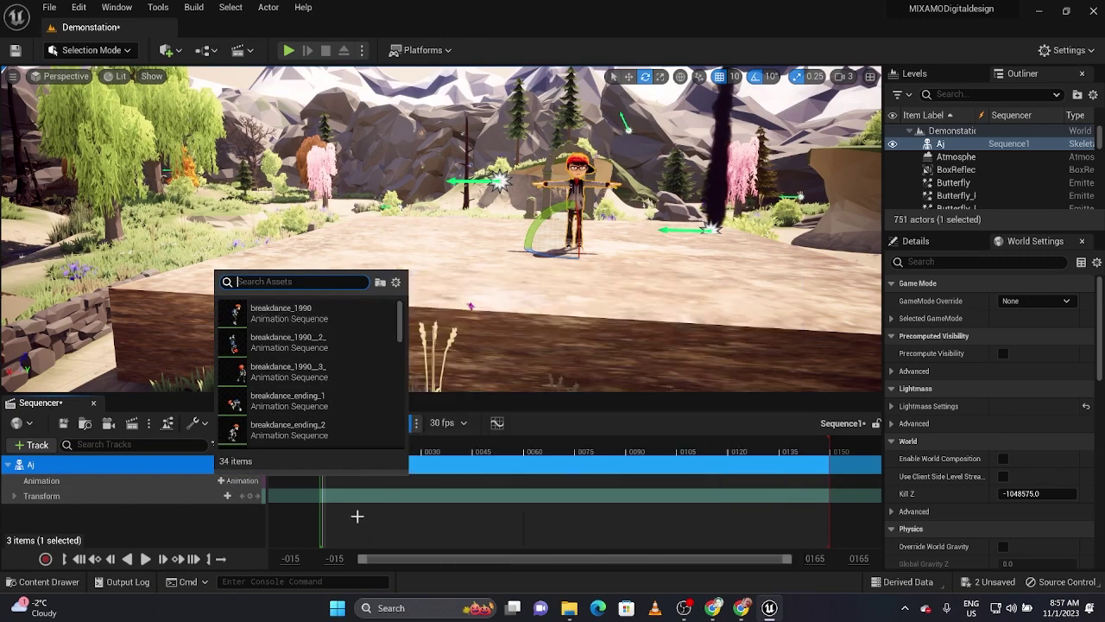
click(359, 521)
Set the colour of the animations folder inside MIXAMODUDE to the existing yellow-green
key(ctrl+space)
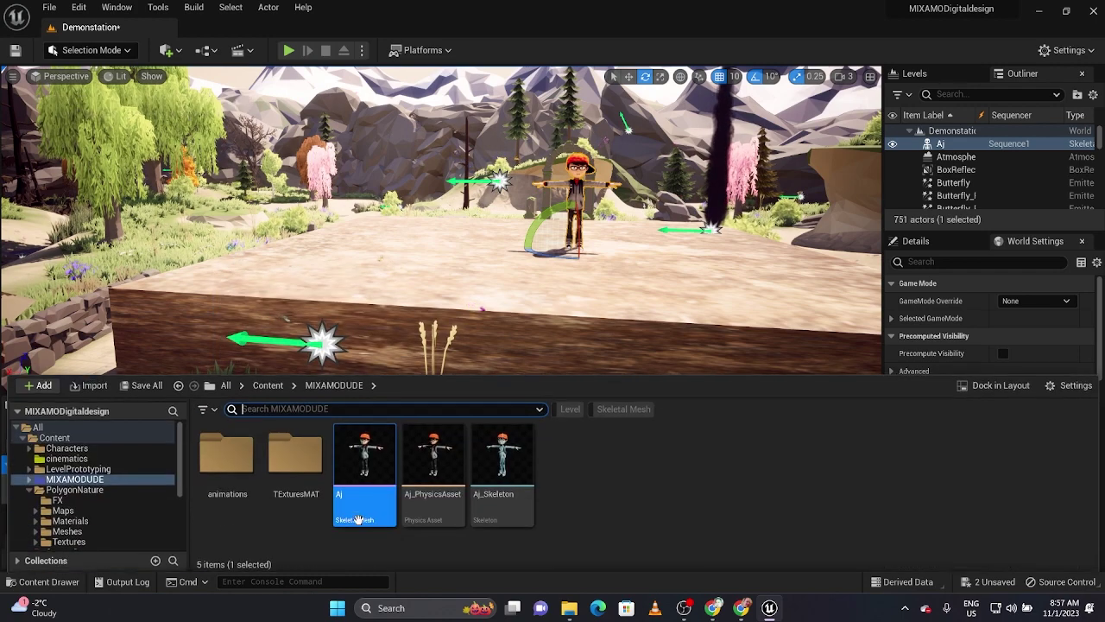
right_click(243, 465)
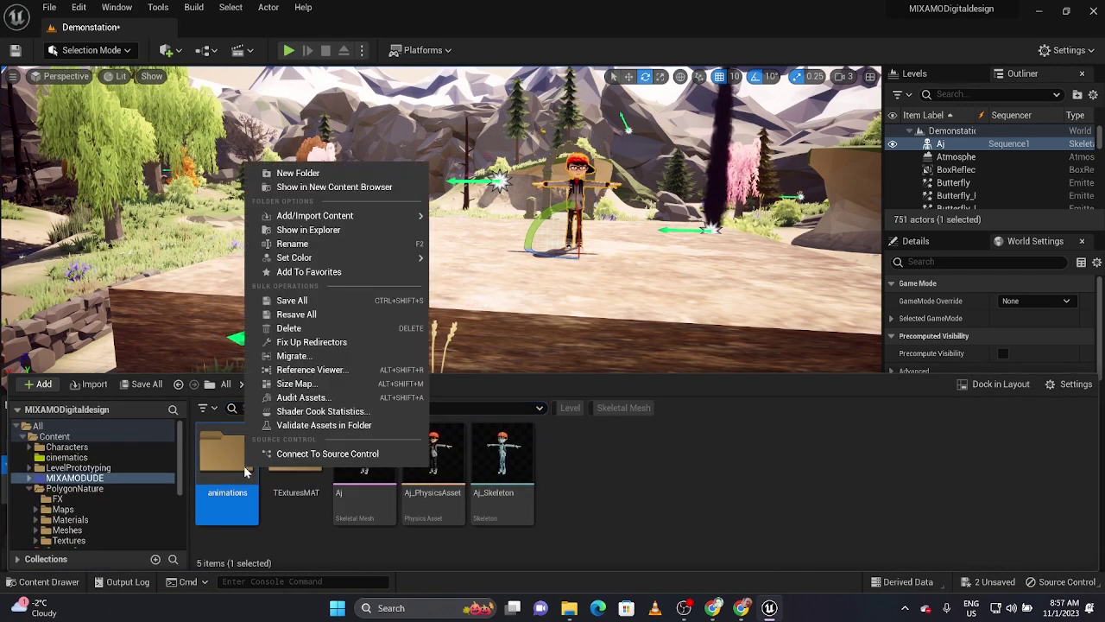
mouse_move(419, 262)
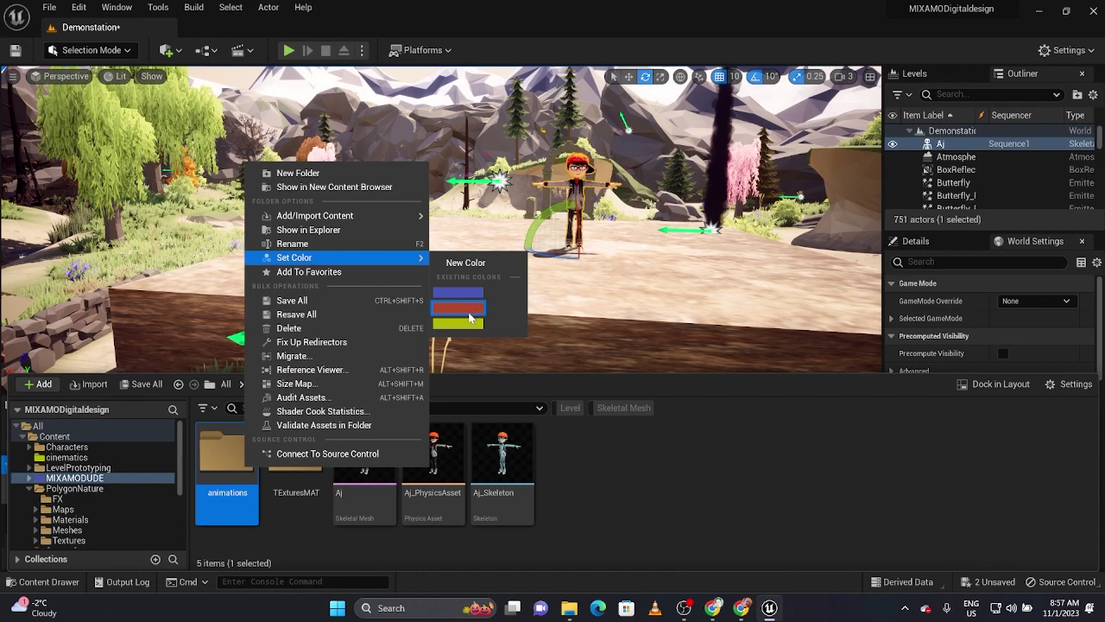
click(471, 326)
Open the breakdance_1990 animation from the animations folder in a maximized animation editor
double_click(246, 458)
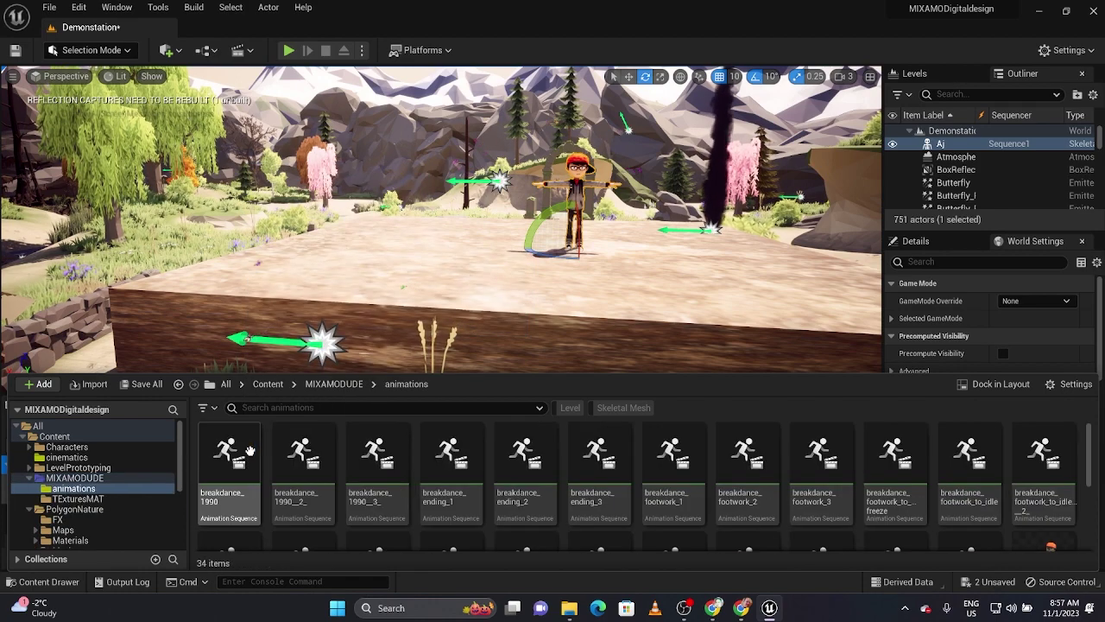
click(241, 458)
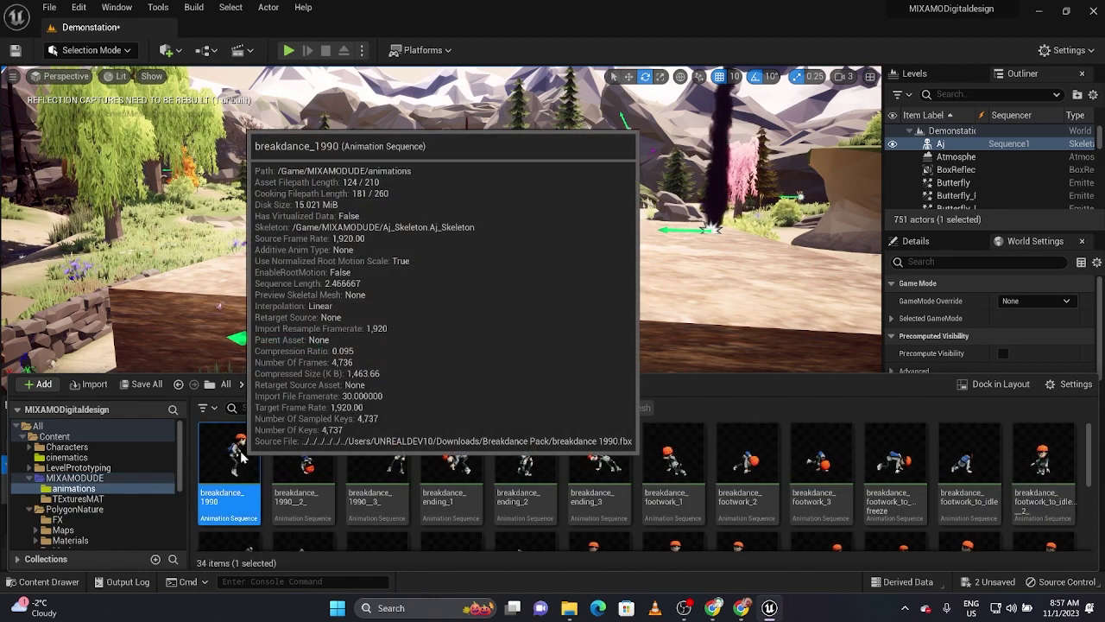
double_click(242, 458)
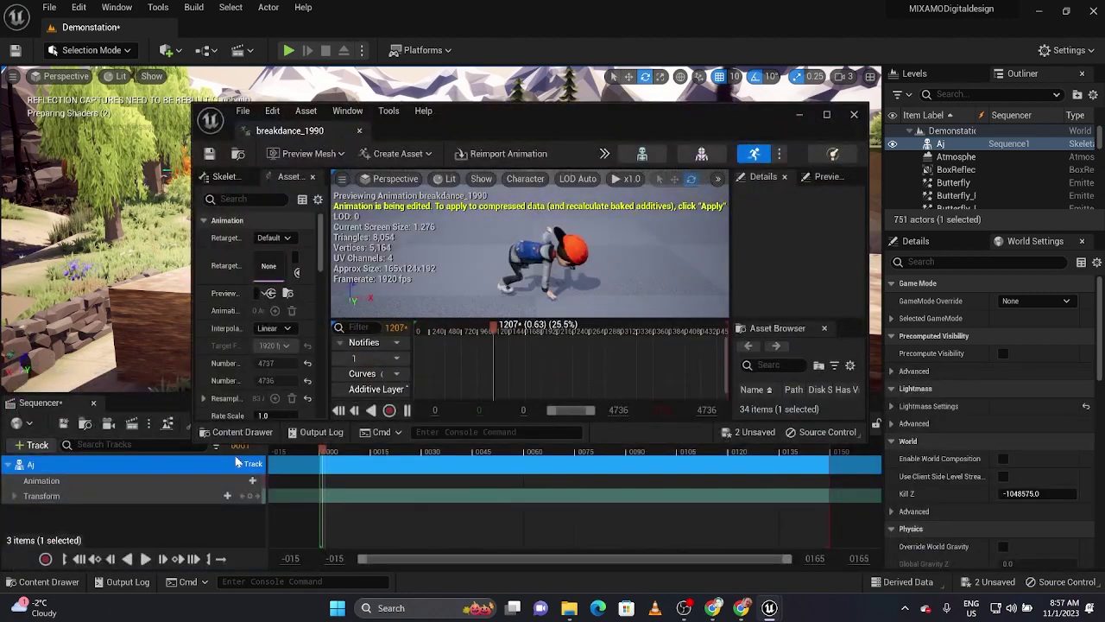
click(827, 116)
Preview the breakdance_ending_2 animation and widen the Asset Browser to read the full animation names
mouse_move(928, 465)
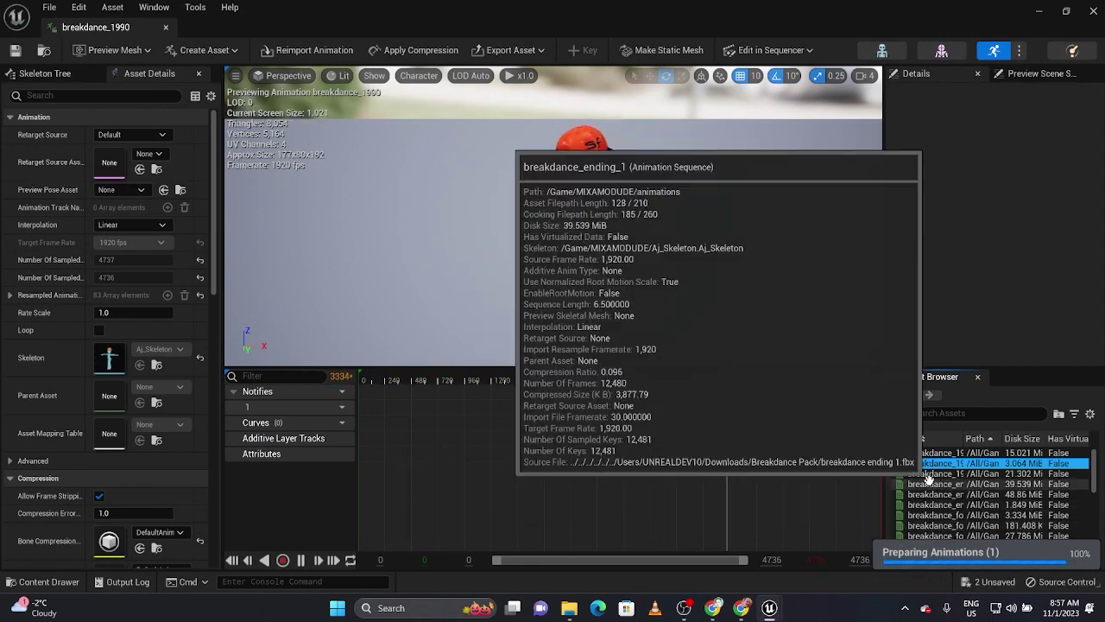
click(926, 494)
mouse_move(946, 521)
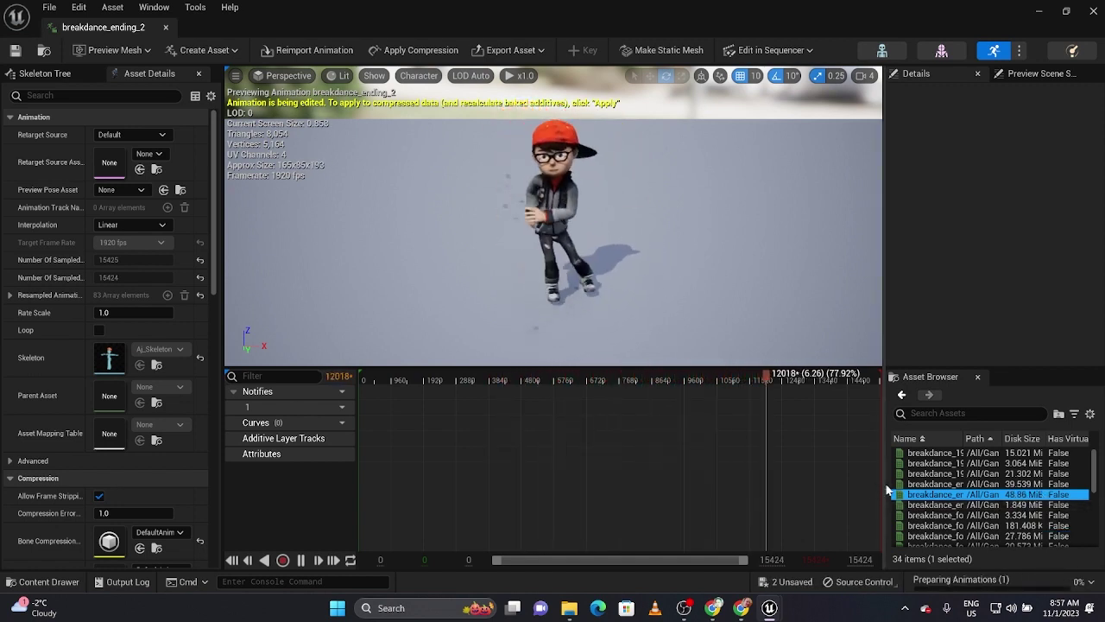
drag(882, 483, 794, 488)
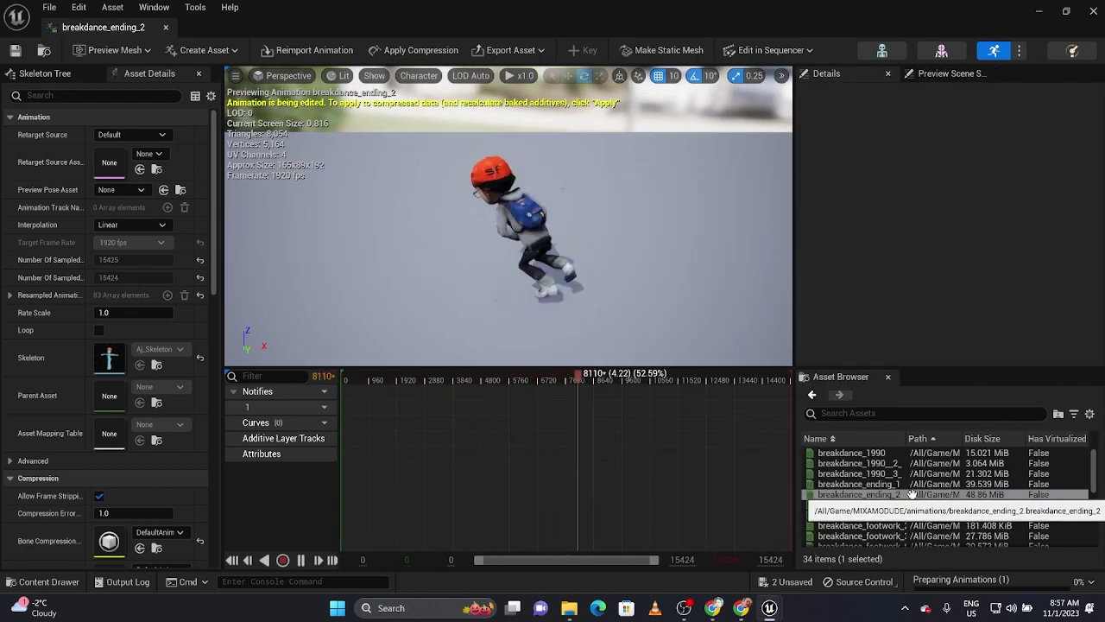
mouse_move(836, 471)
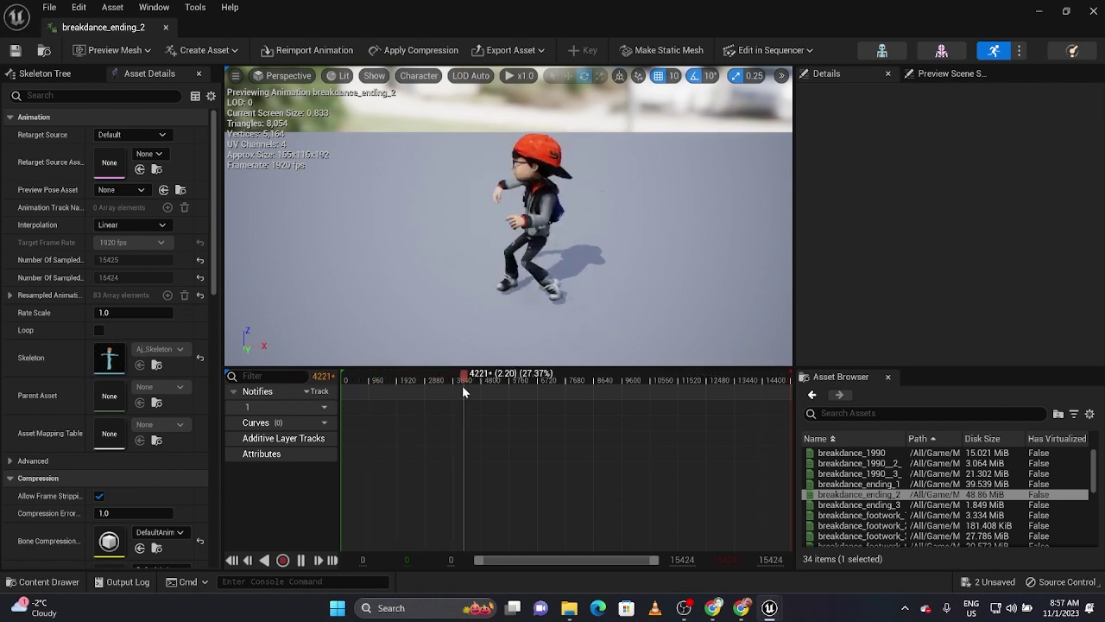
key(alt+Tab)
key(alt+Tab)
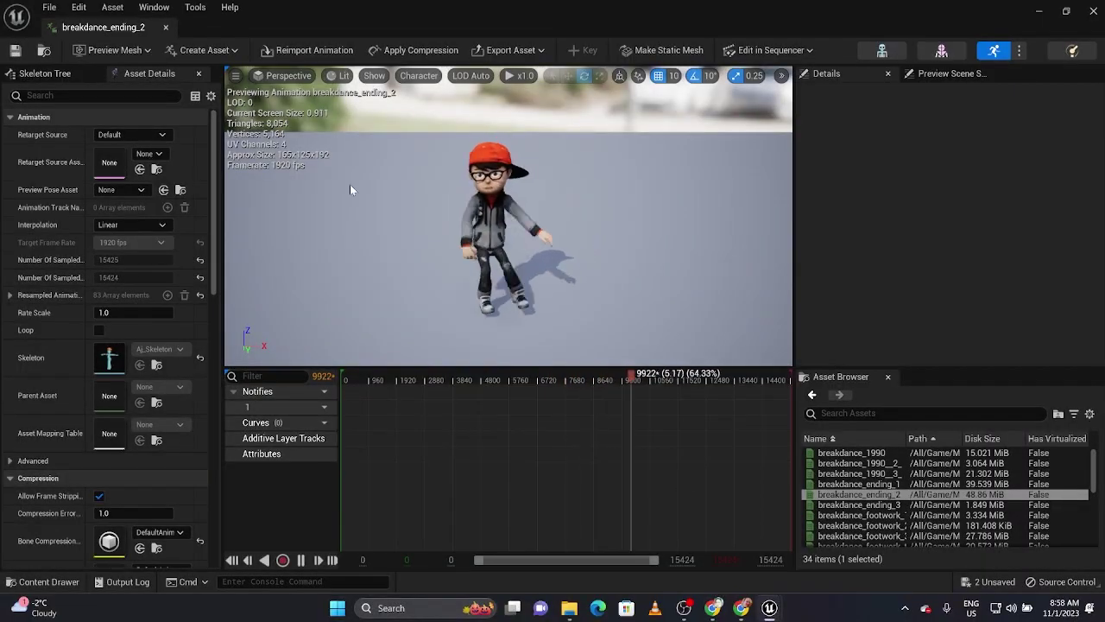
Return to the Demonstation level and add the breakdance_ending_2 animation to Aj's Animation track
drag(115, 37, 152, 30)
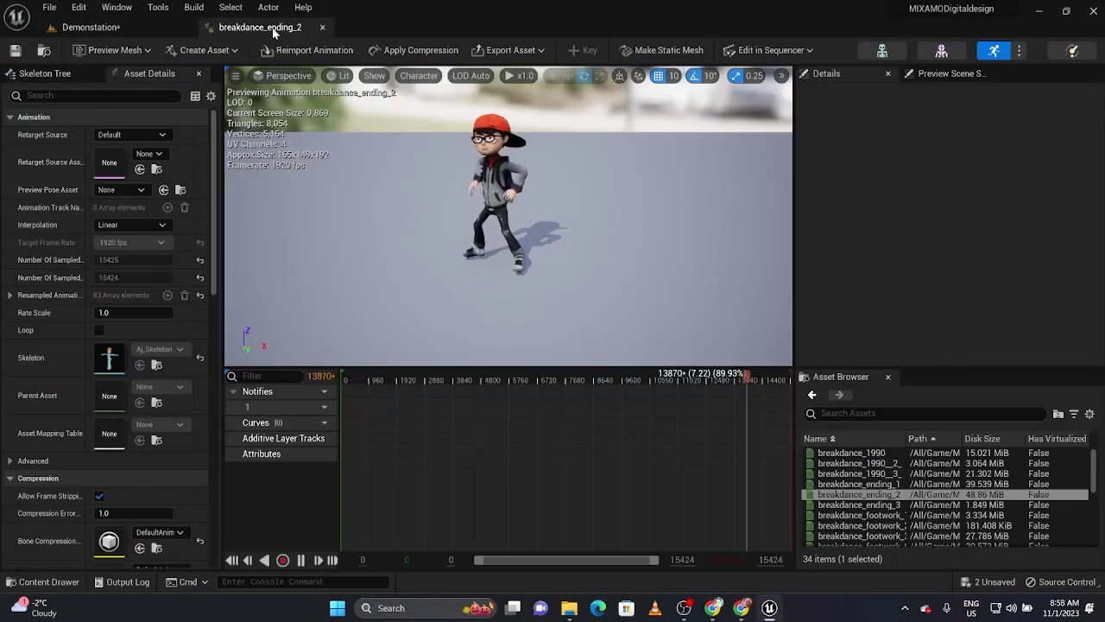
click(152, 30)
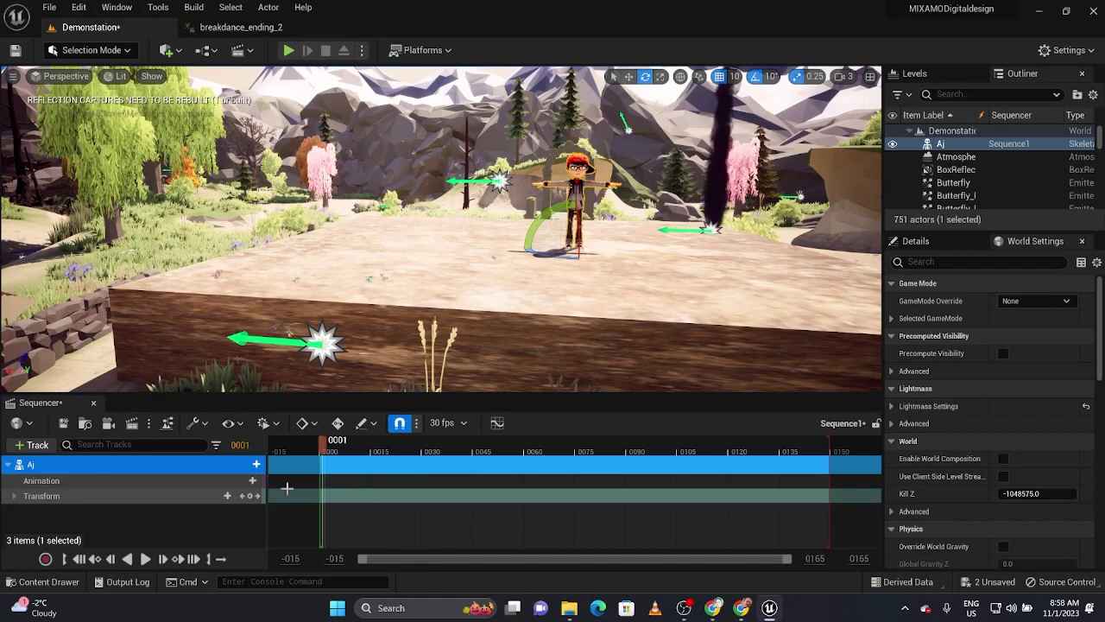
click(230, 480)
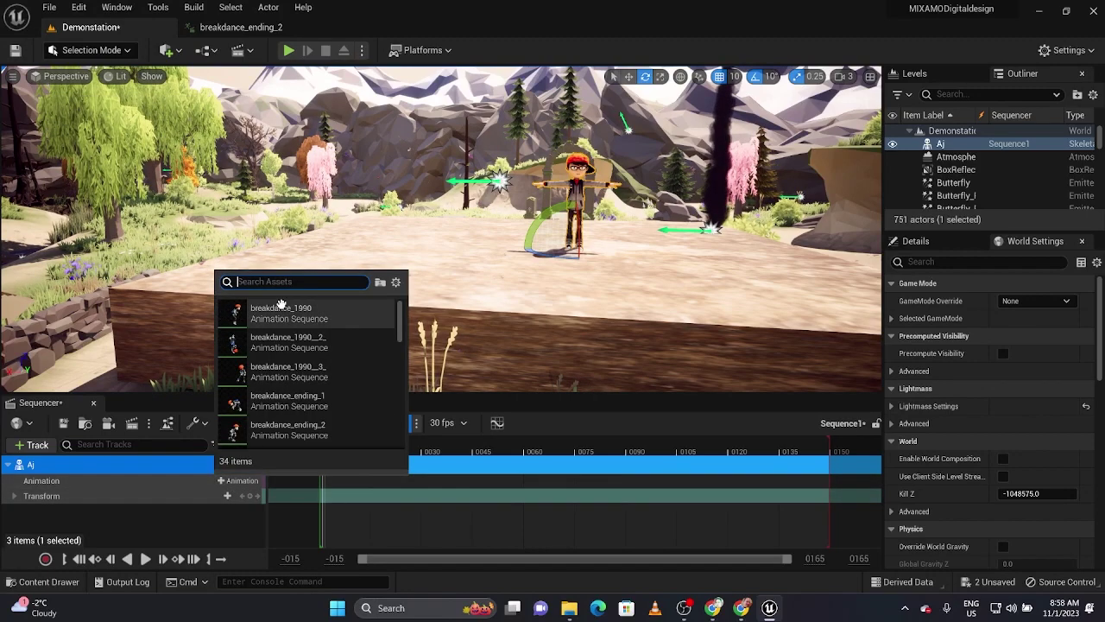
click(307, 429)
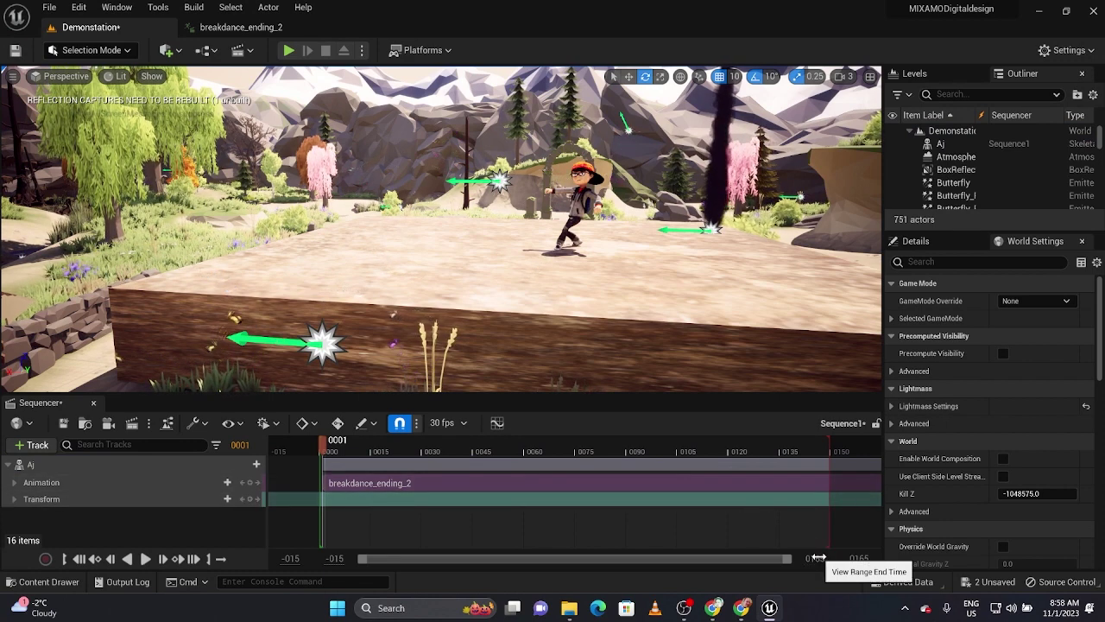
Display the sequence's time in seconds and extend its timeline and playback end to 35 seconds
click(444, 422)
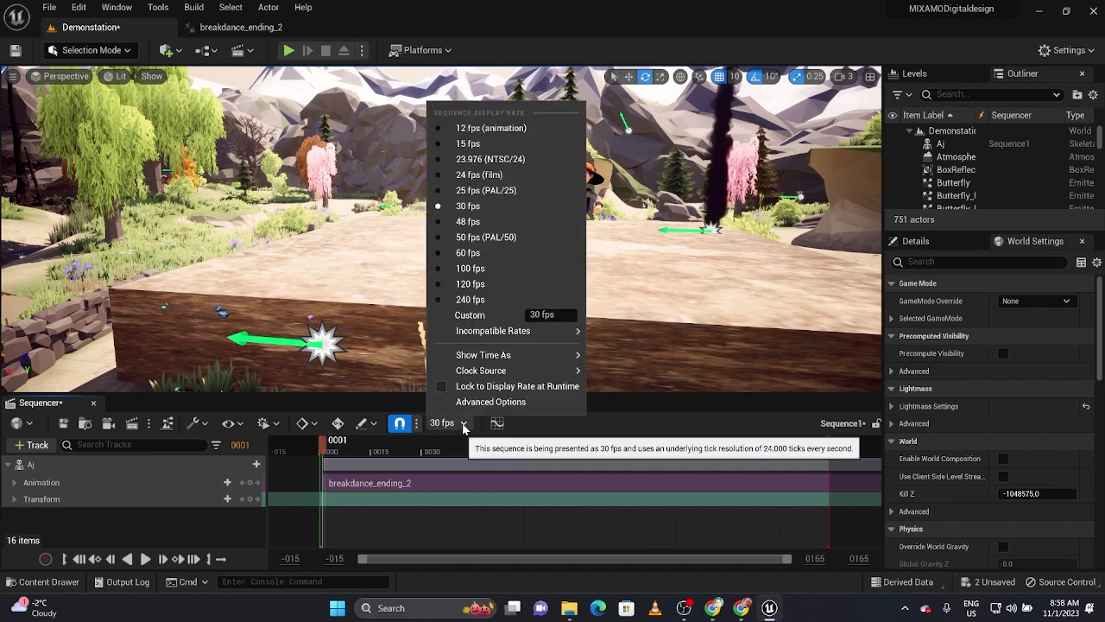
mouse_move(529, 361)
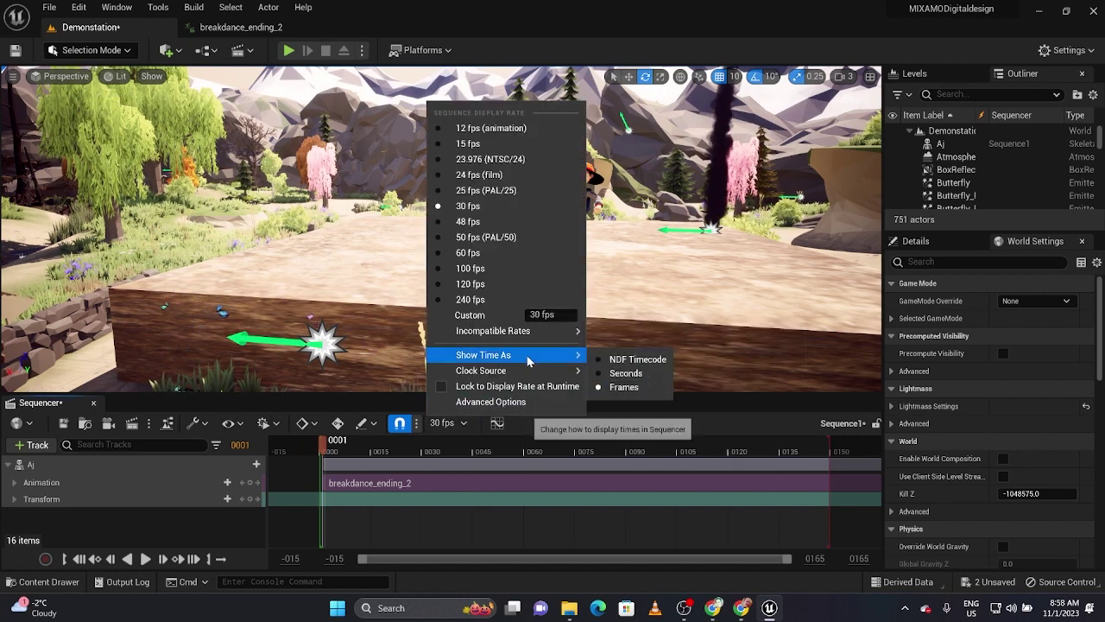
click(630, 373)
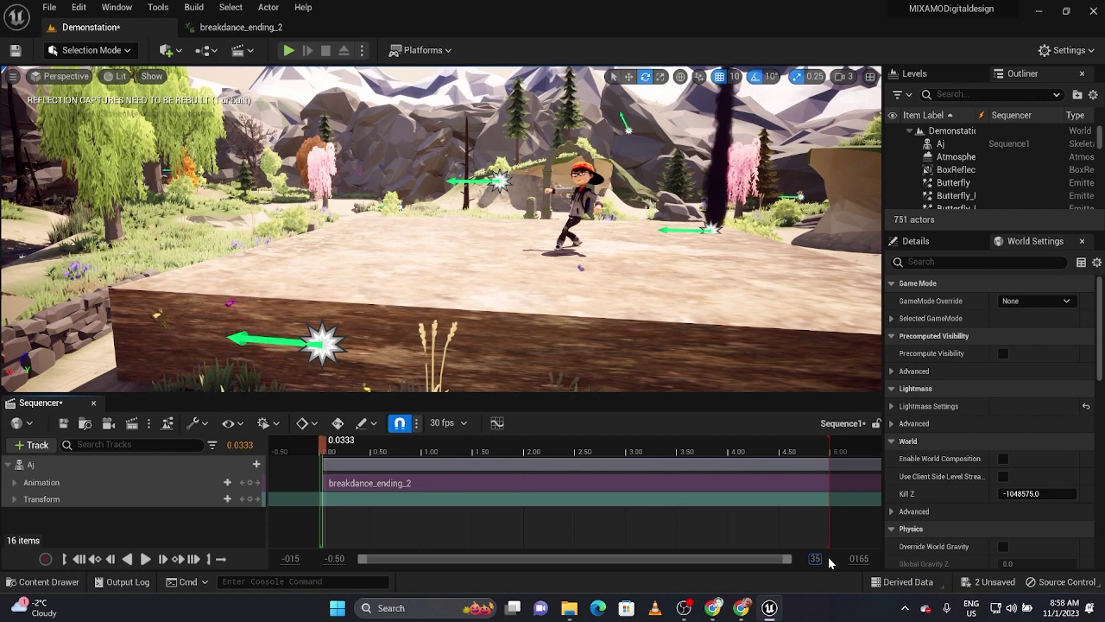
click(857, 558)
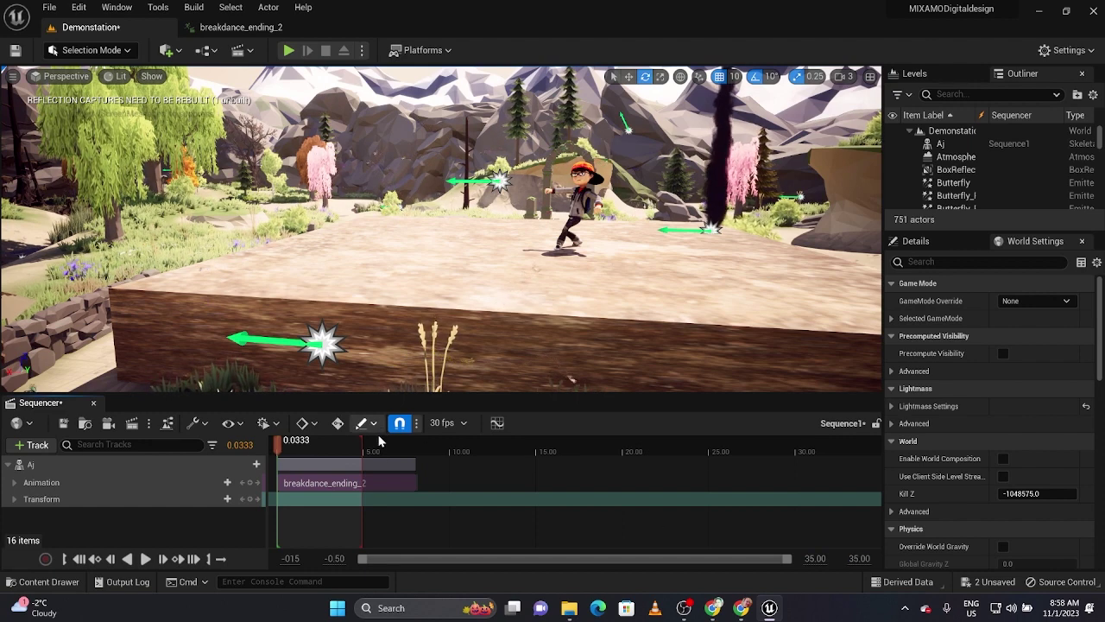
drag(362, 449, 878, 466)
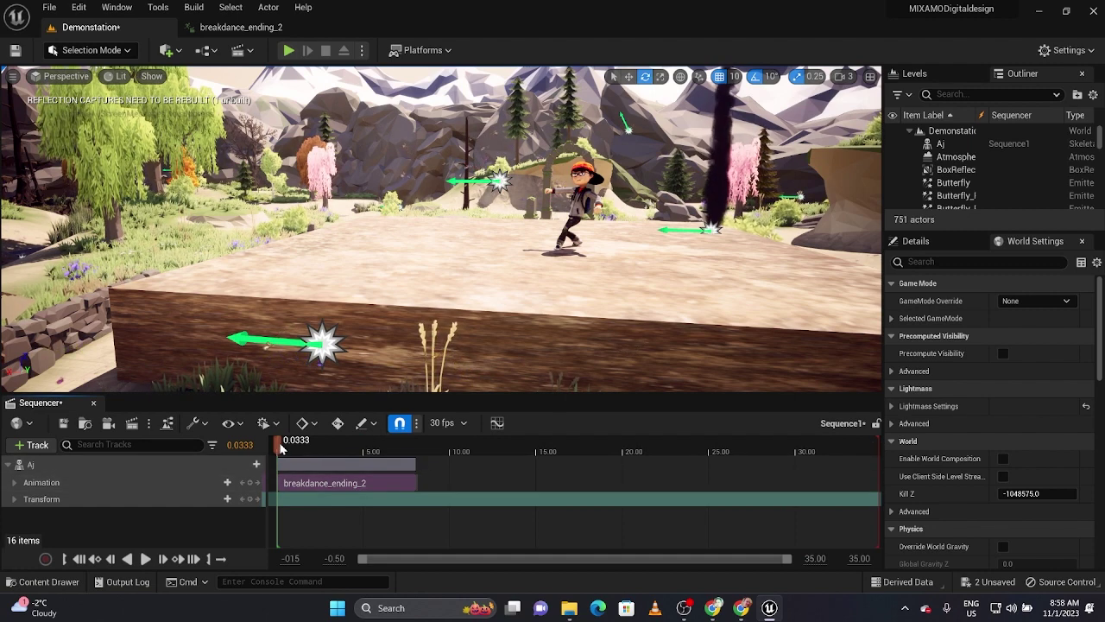
Scrub through the breakdance_ending_2 clip and play it back from near the start to check Aj's movement on the platform
drag(277, 445, 416, 446)
drag(568, 211, 568, 176)
scroll(568, 211, down, 10)
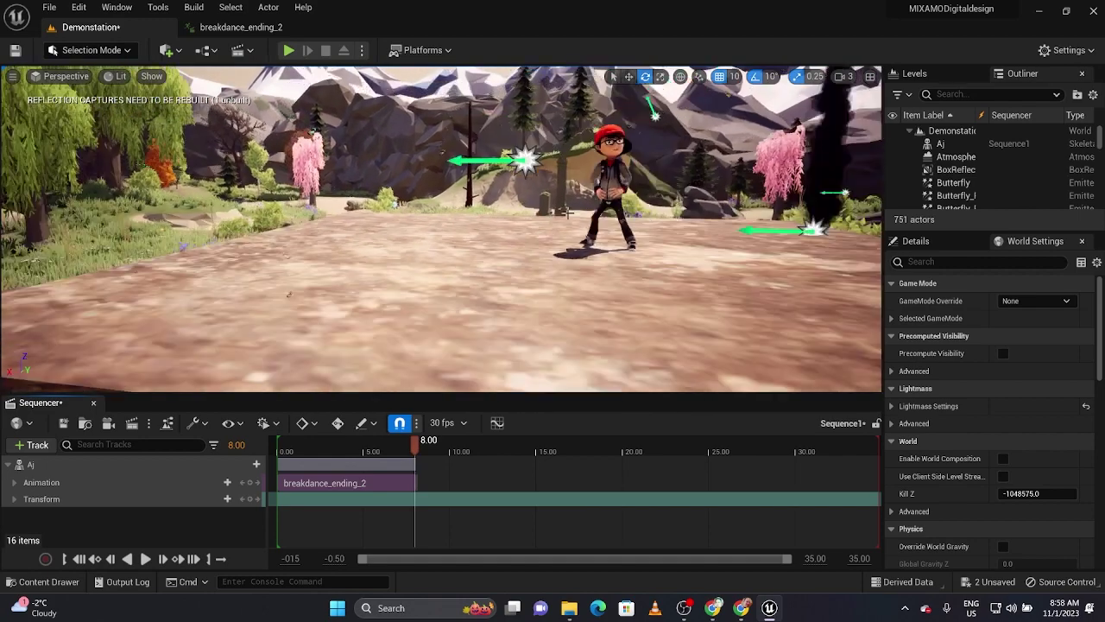
drag(415, 442, 281, 442)
key(space)
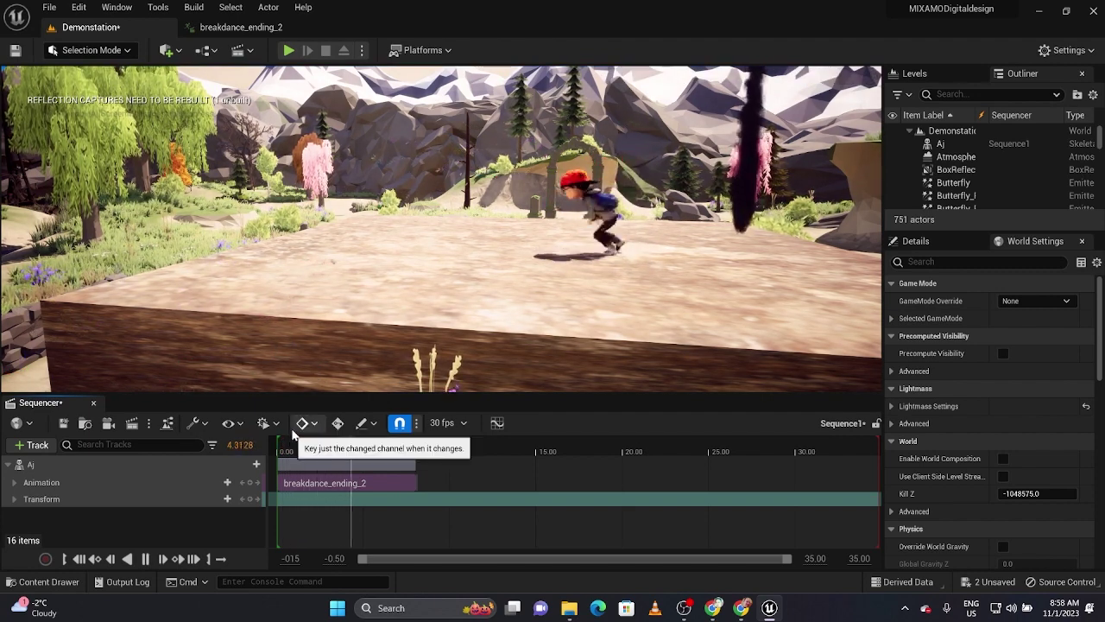
key(space)
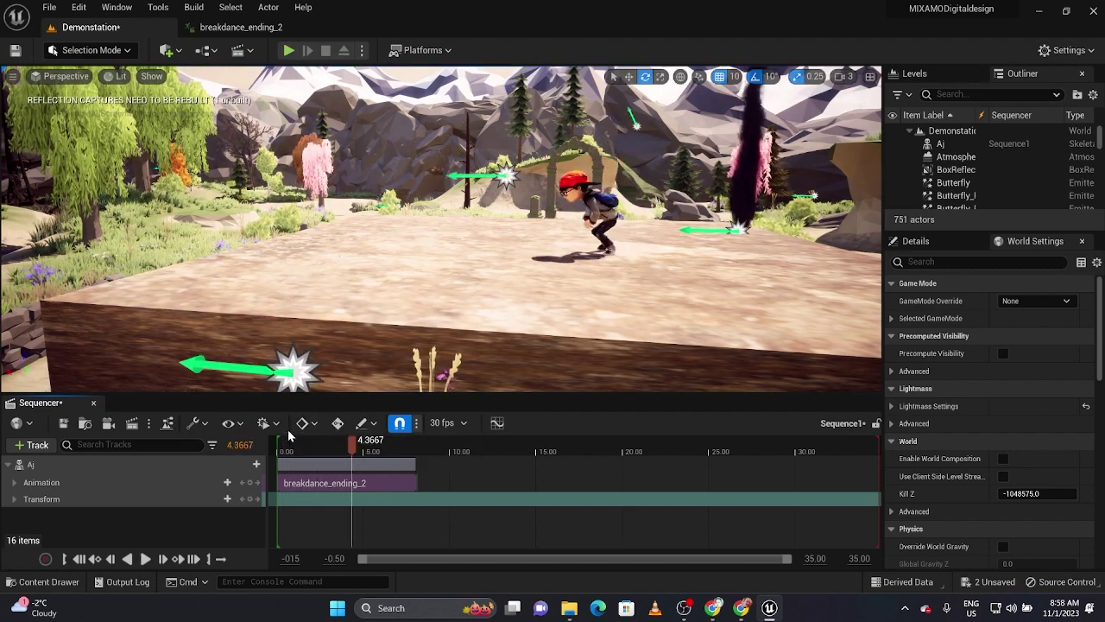
Return the playhead to 0.00 and lower Aj slightly onto the platform with grid snapping turned off
click(13, 483)
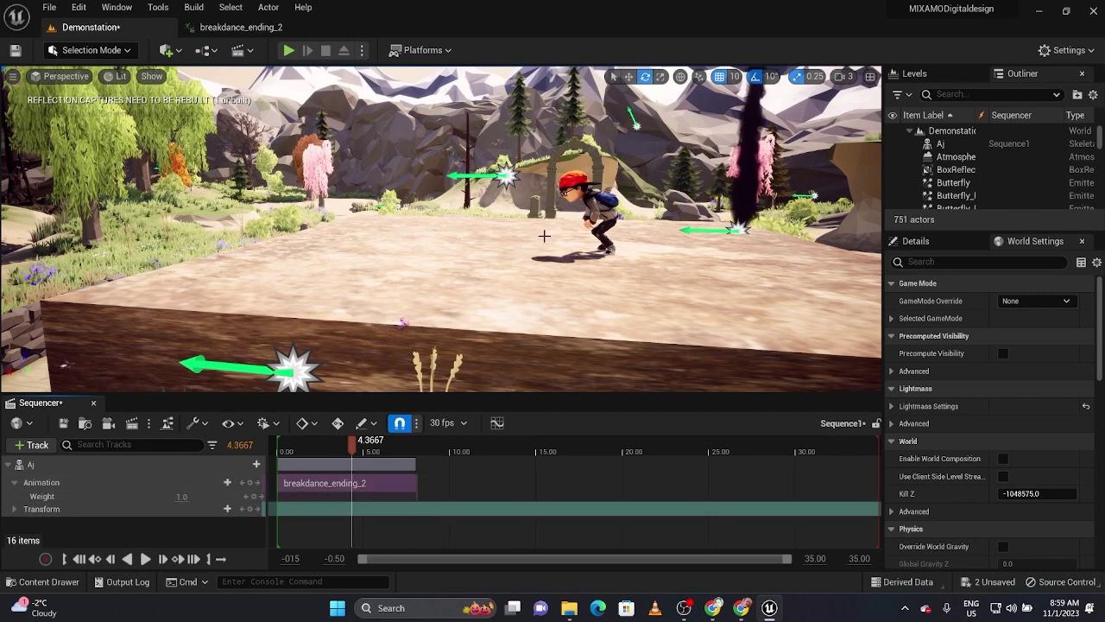
click(602, 210)
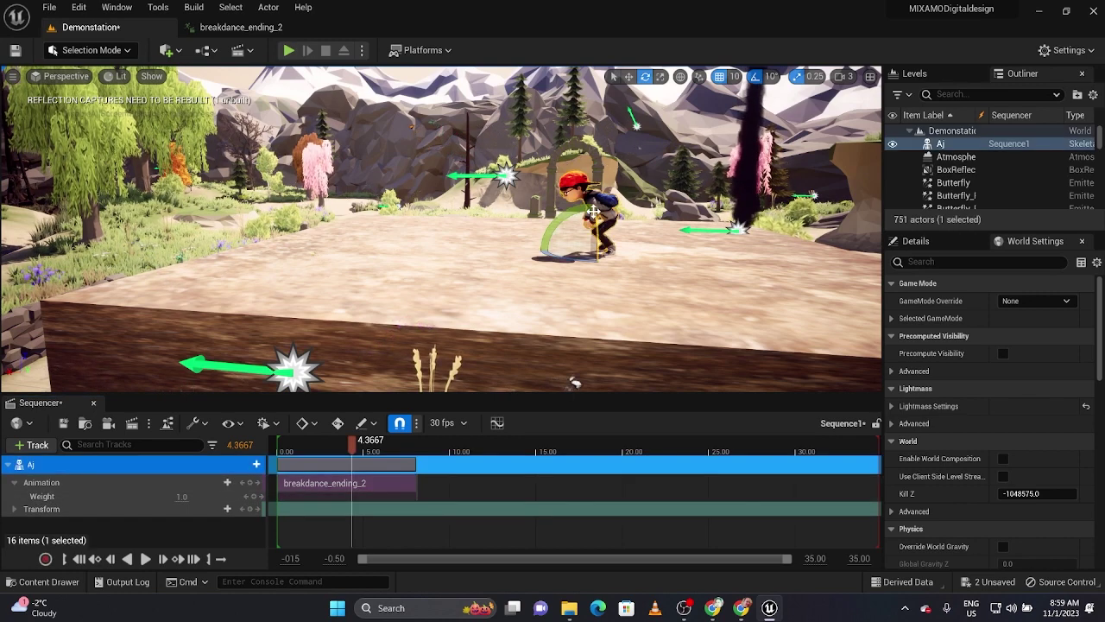
drag(353, 441, 289, 455)
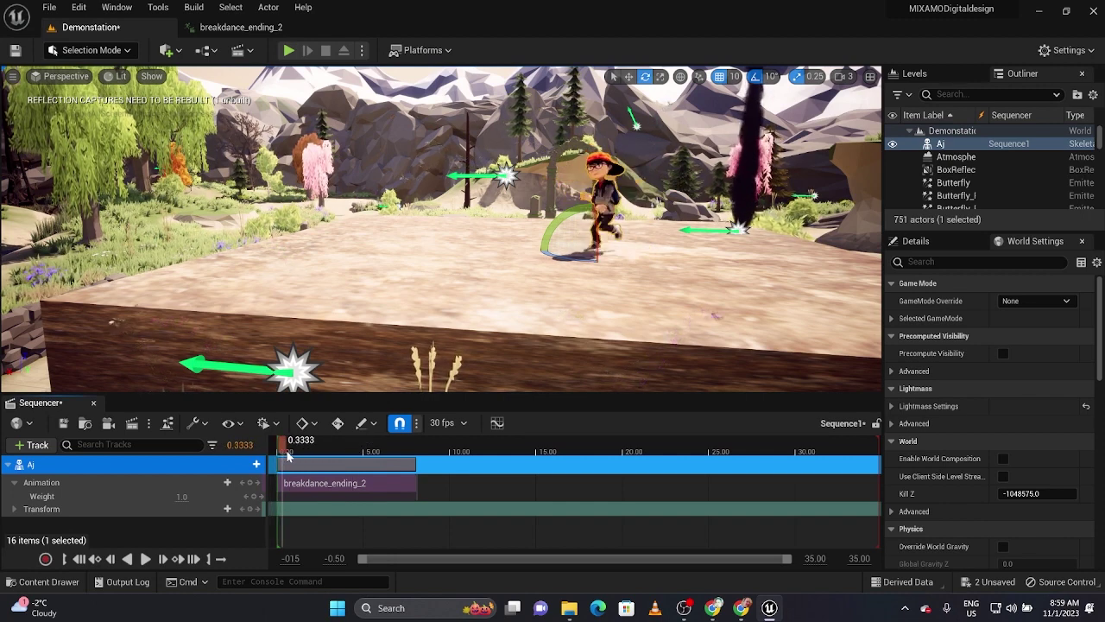
click(79, 559)
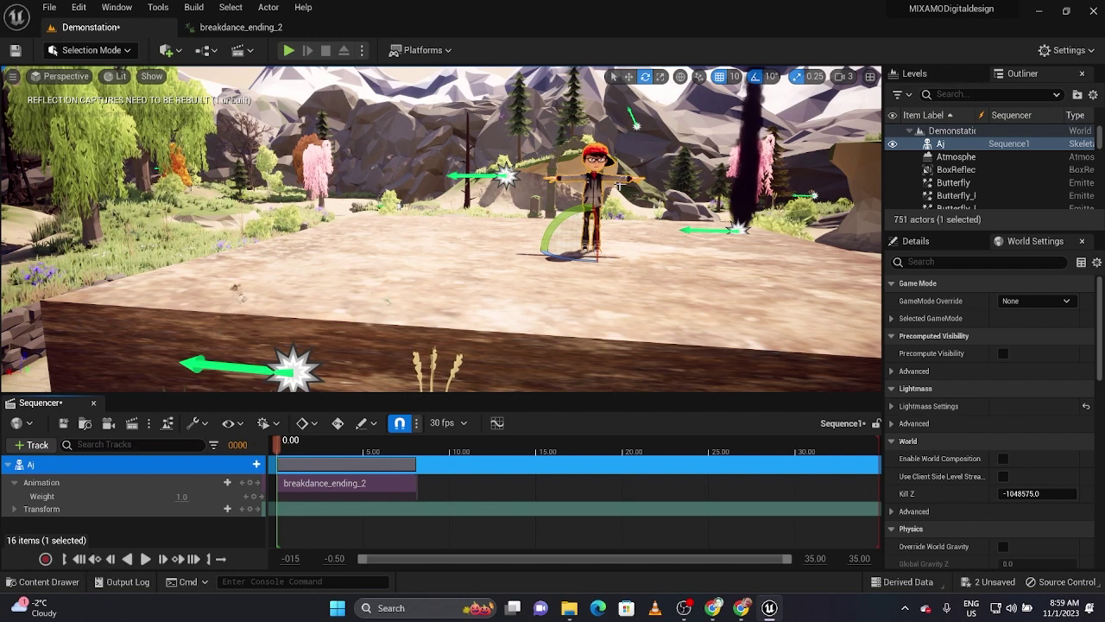
key(w)
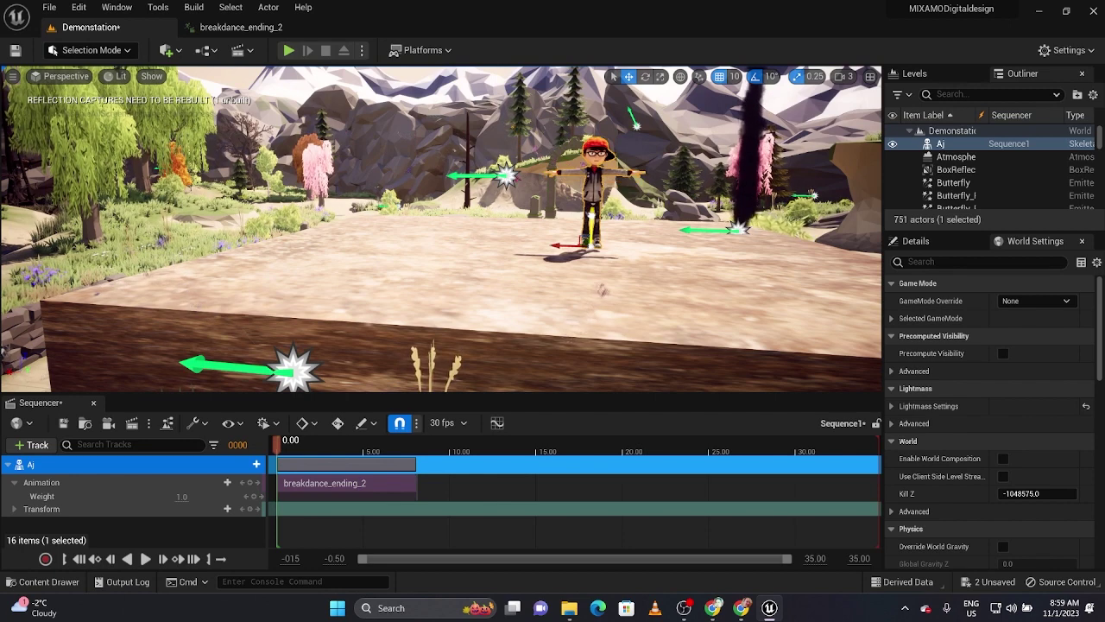
drag(612, 279, 622, 276)
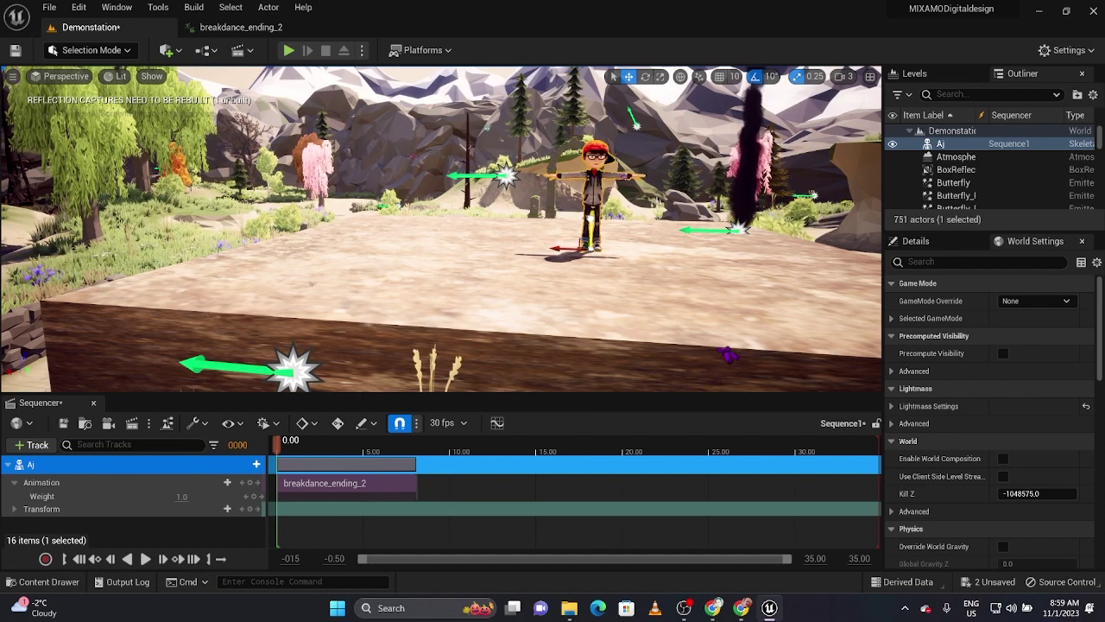
scroll(604, 235, up, 10)
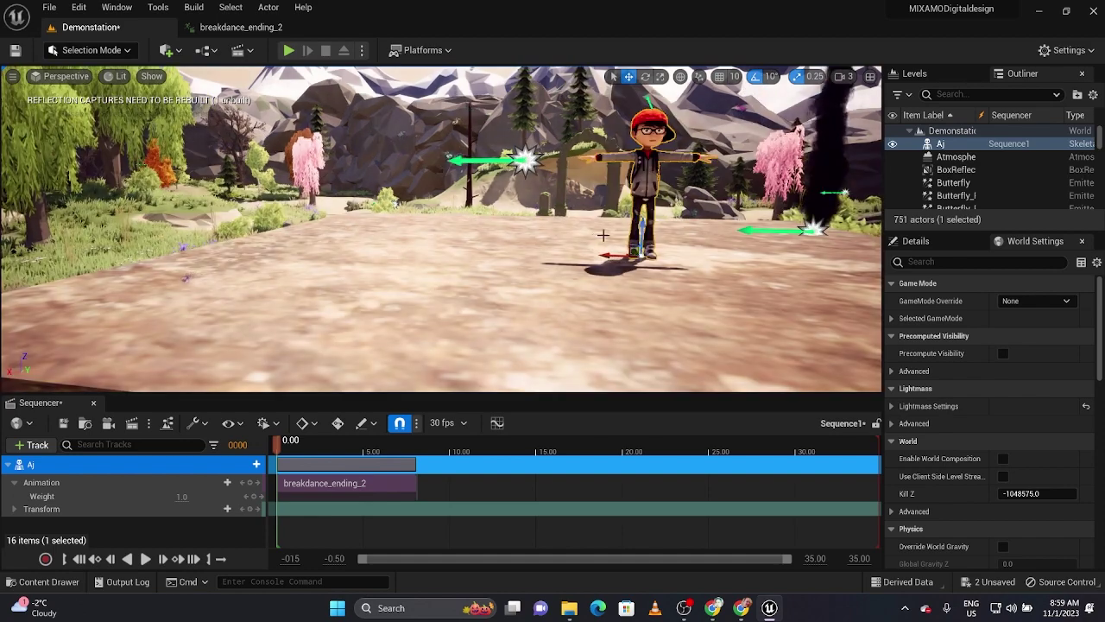
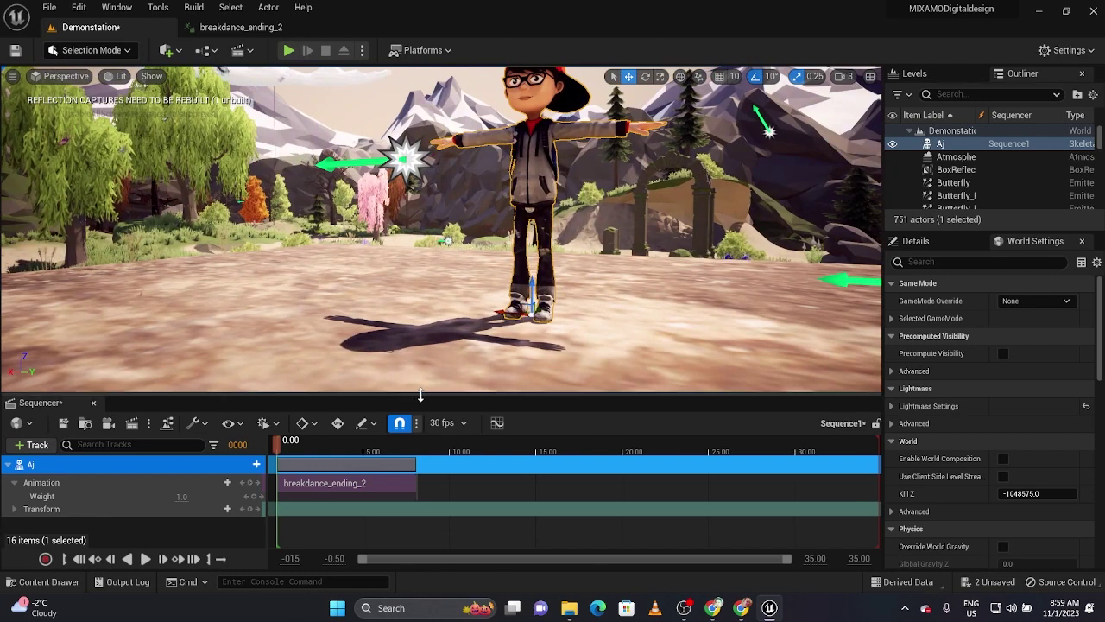
Keyframe Aj's Location at 0.00 and move the playhead to about 7.6 seconds, near the end of the breakdance_ending_2 clip
click(15, 509)
scroll(64, 507, down, 1)
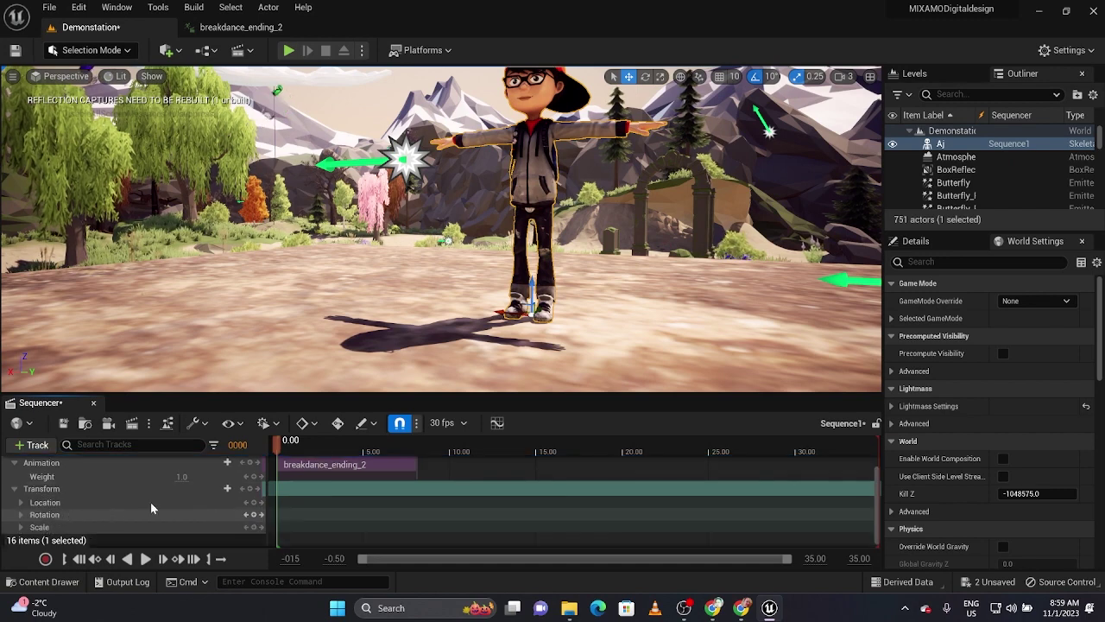
click(253, 502)
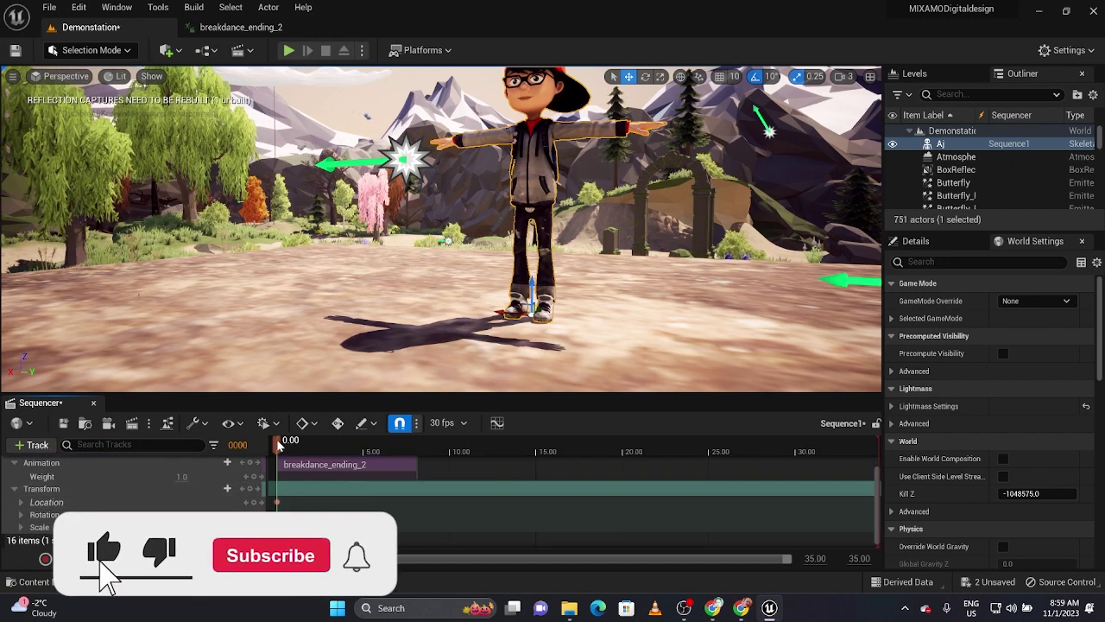
drag(287, 440, 412, 442)
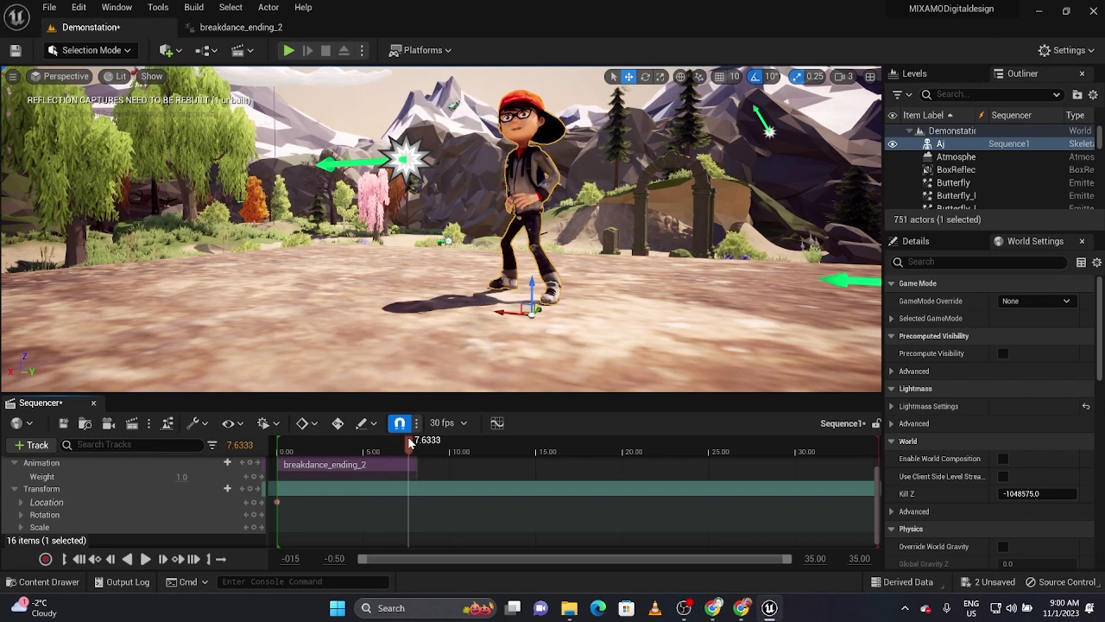
Preview the breakdance_ending_3 and breakdance_footwork_1 animations in the animation editor, widening the Asset Browser to read the full names
click(217, 24)
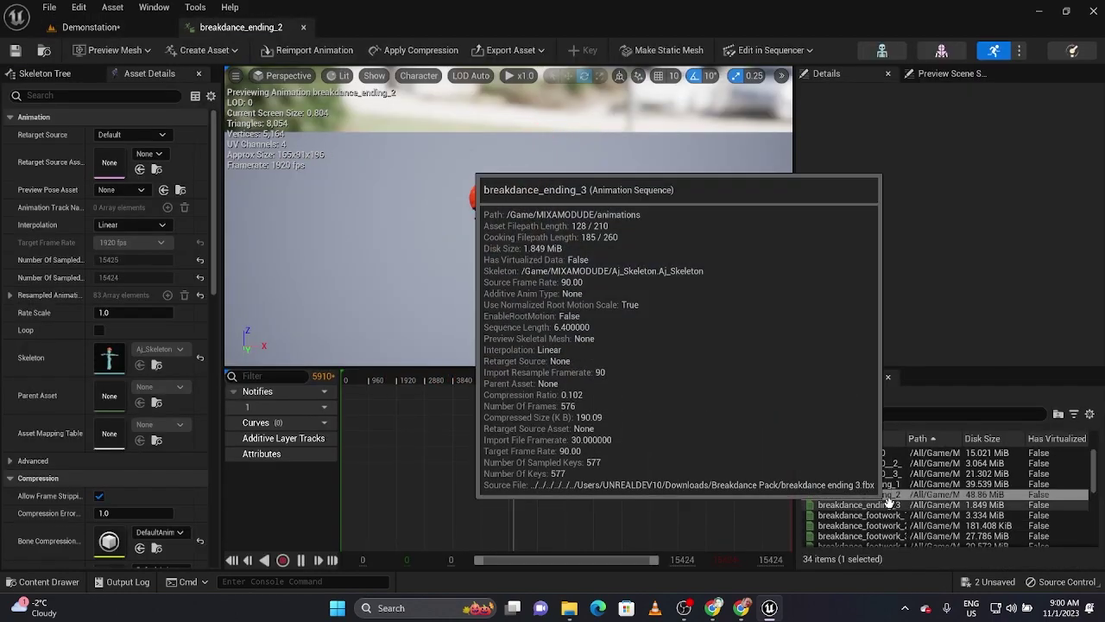
click(889, 504)
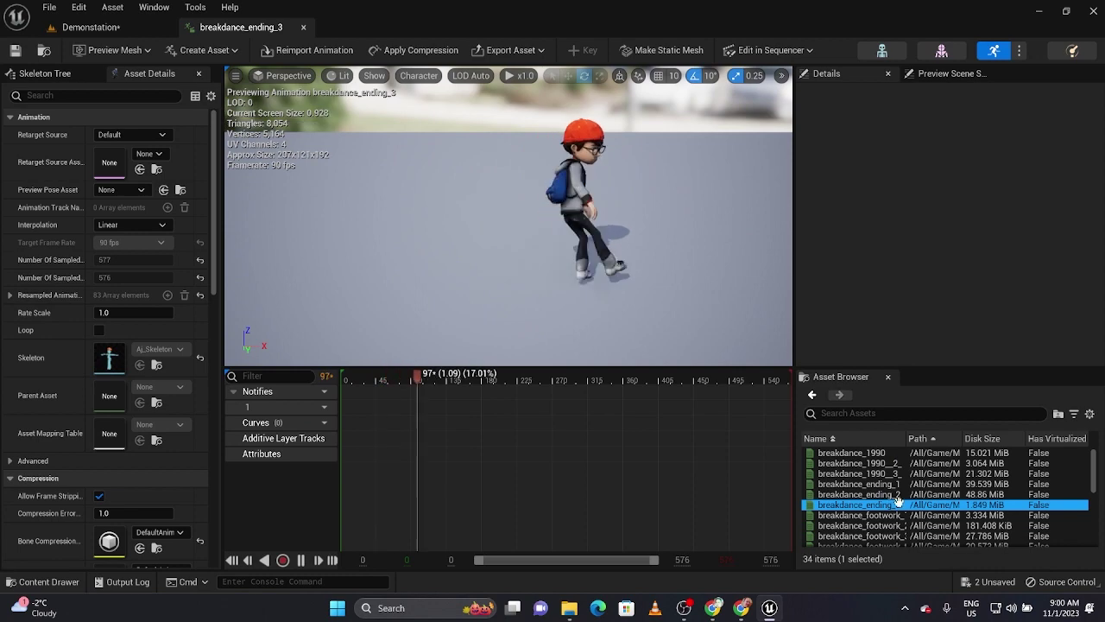
click(876, 514)
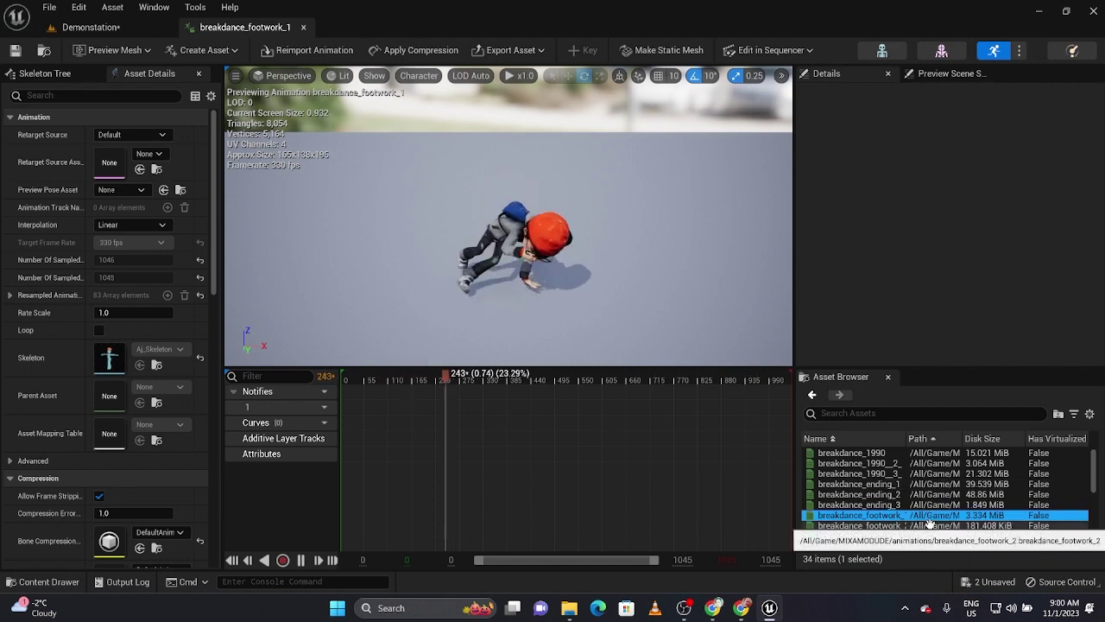
drag(794, 509, 772, 510)
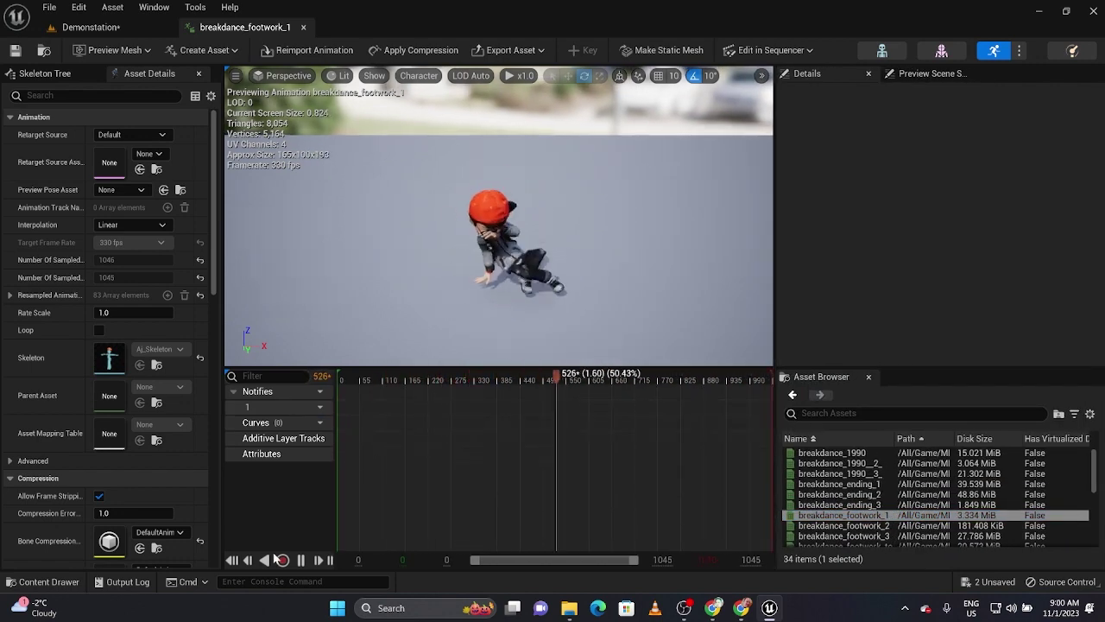
click(300, 559)
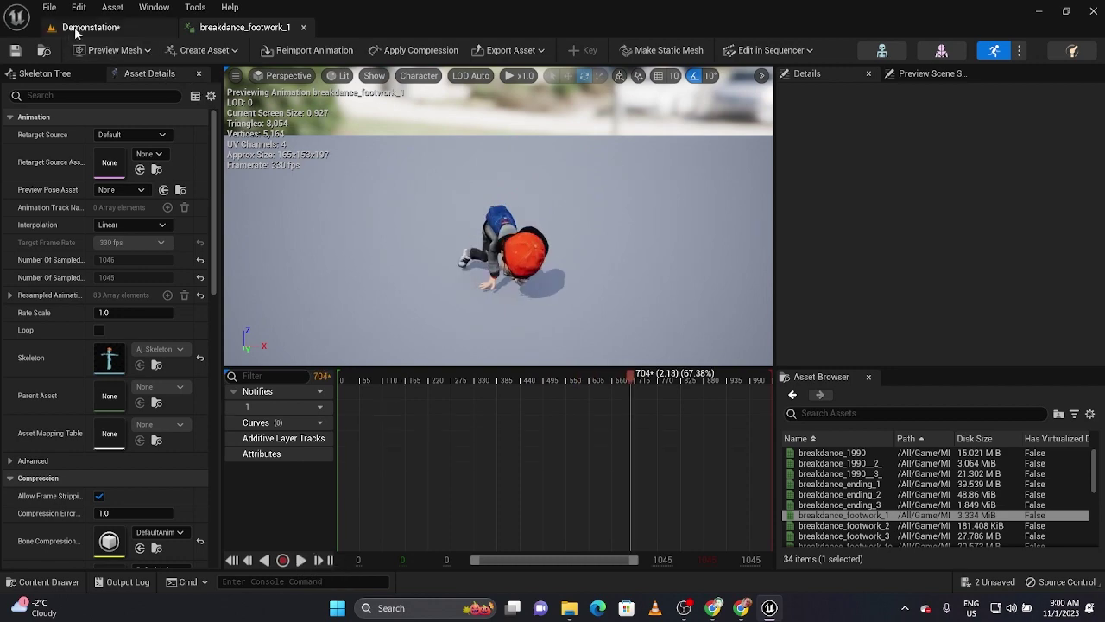
Add breakdance_footwork_1 to Aj's Animation track at 7.60 seconds in the level sequence and move it earlier onto breakdance_ending_2's row to overlap its end
click(76, 28)
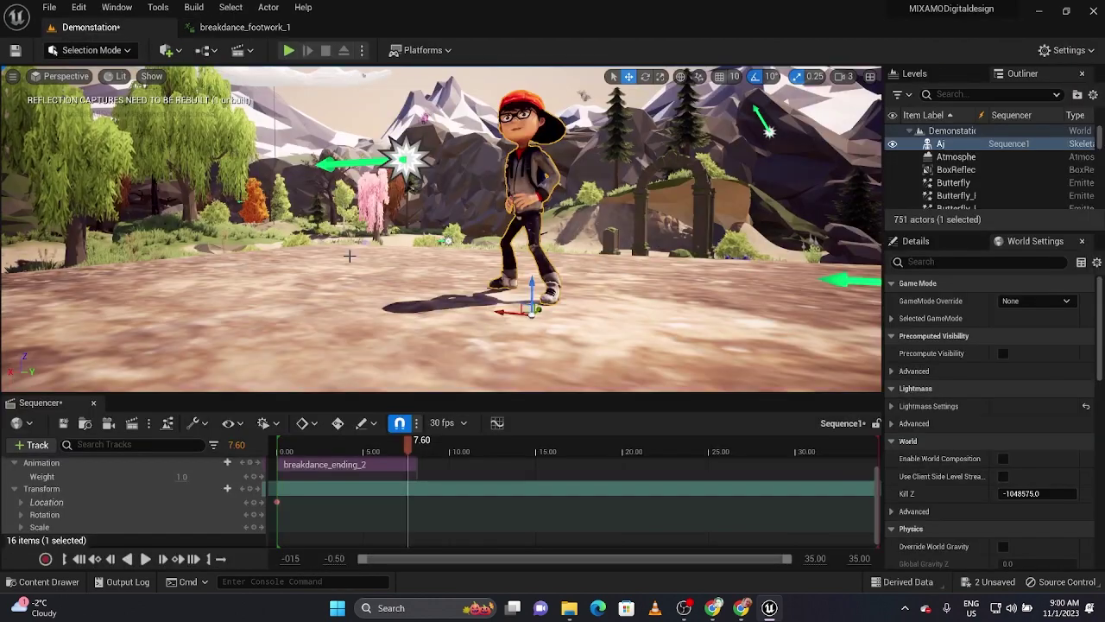
click(218, 463)
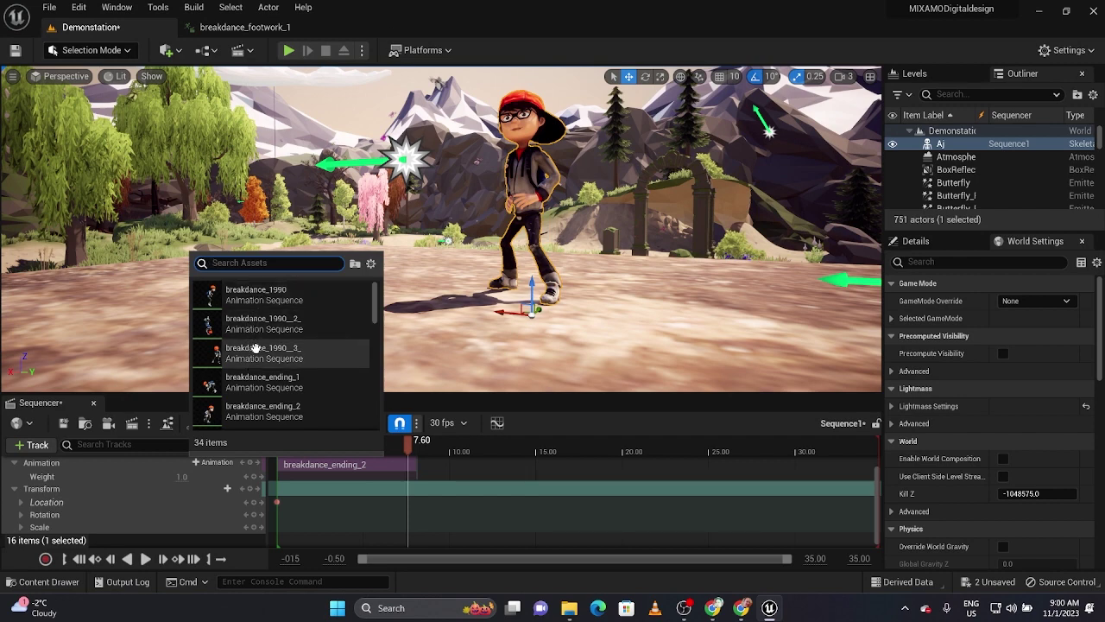
scroll(257, 352, down, 3)
scroll(256, 352, down, 6)
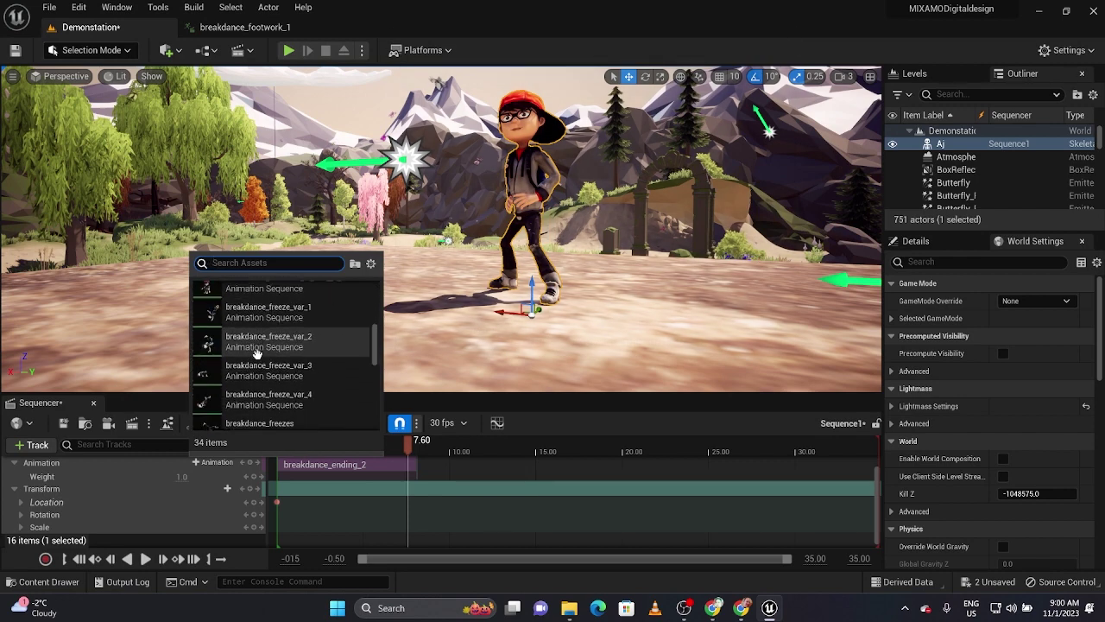
scroll(256, 352, up, 3)
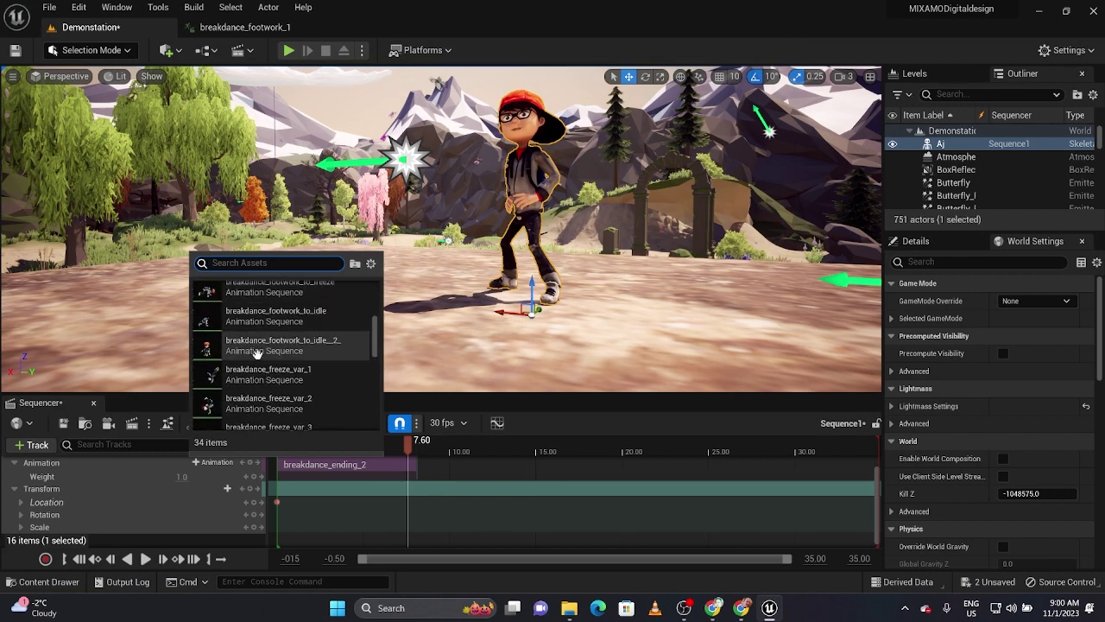
scroll(257, 354, up, 3)
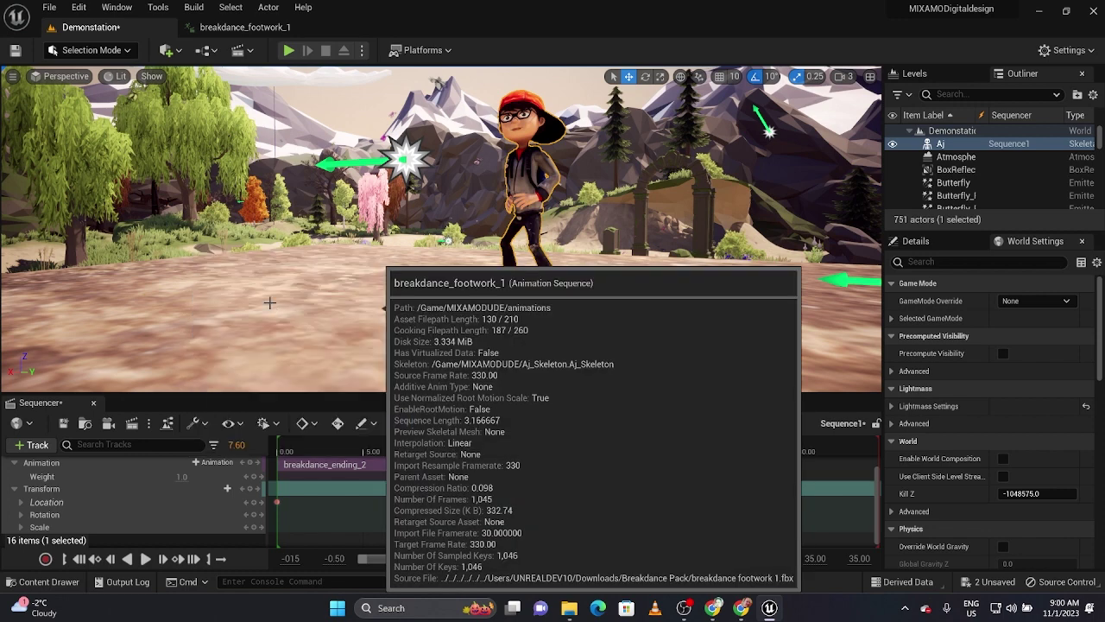
click(259, 304)
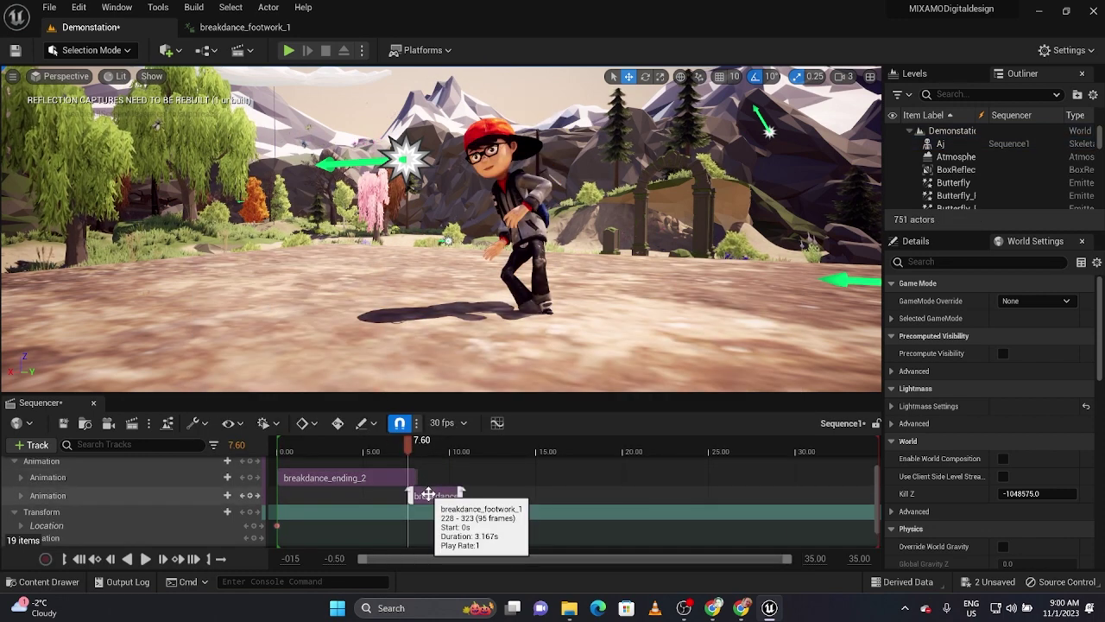
drag(428, 494, 406, 468)
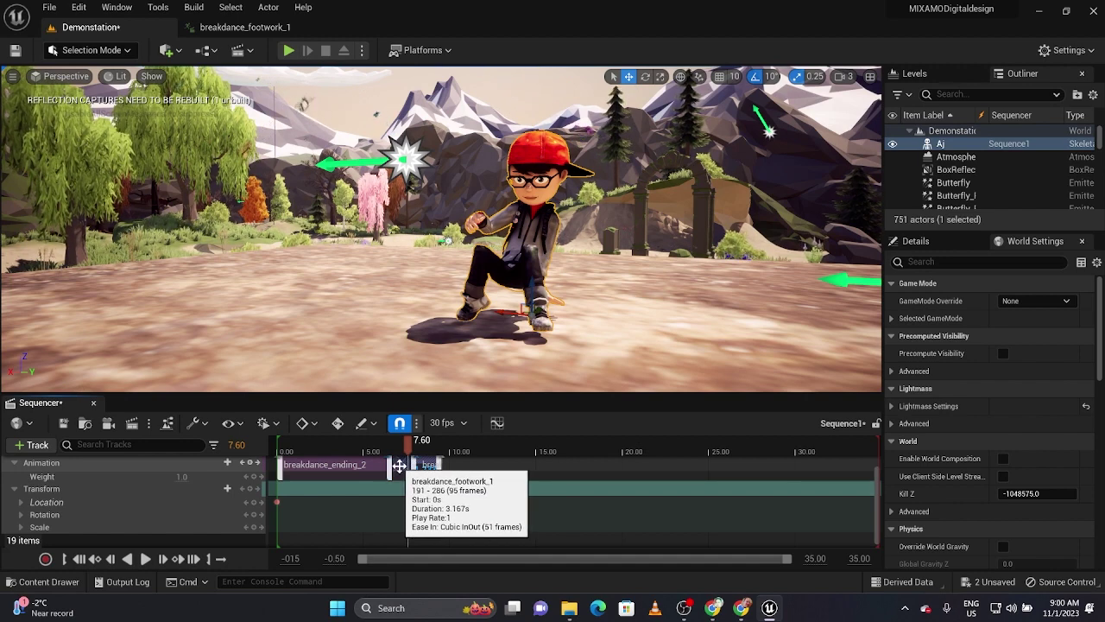
Play back the transition from breakdance_ending_2 into breakdance_footwork_1 and scrub back over the blend to check the movement
drag(408, 444, 356, 450)
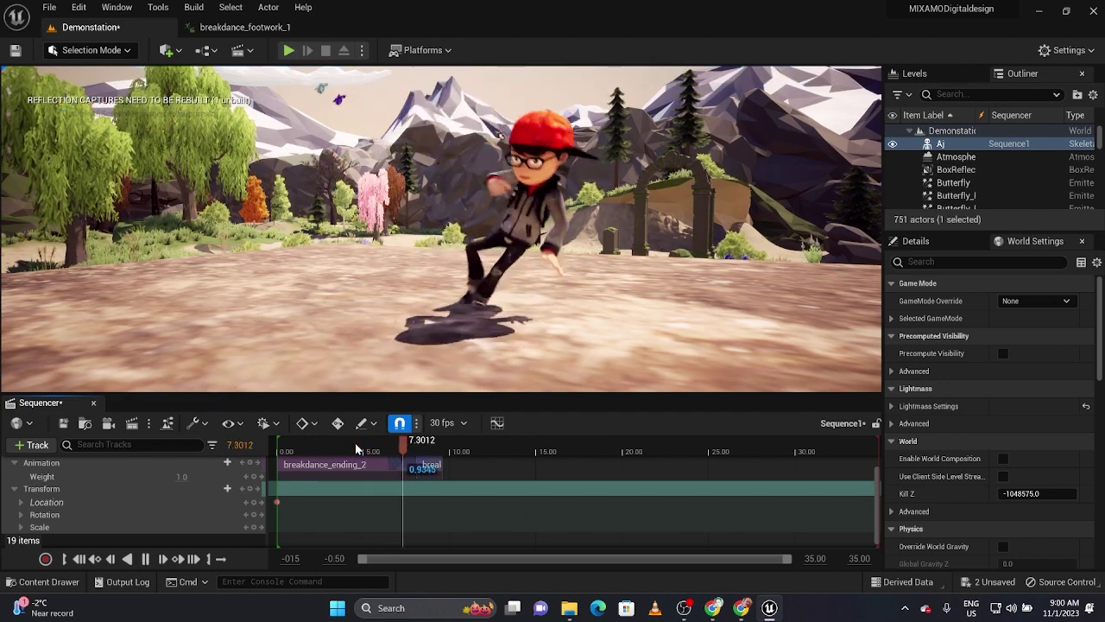
key(space)
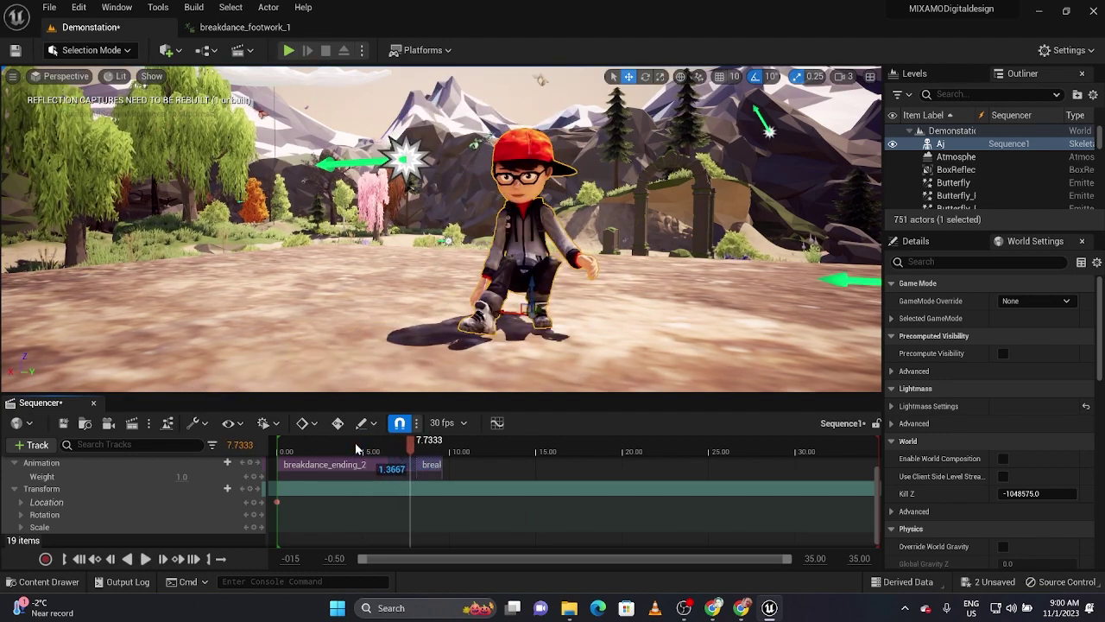
key(space)
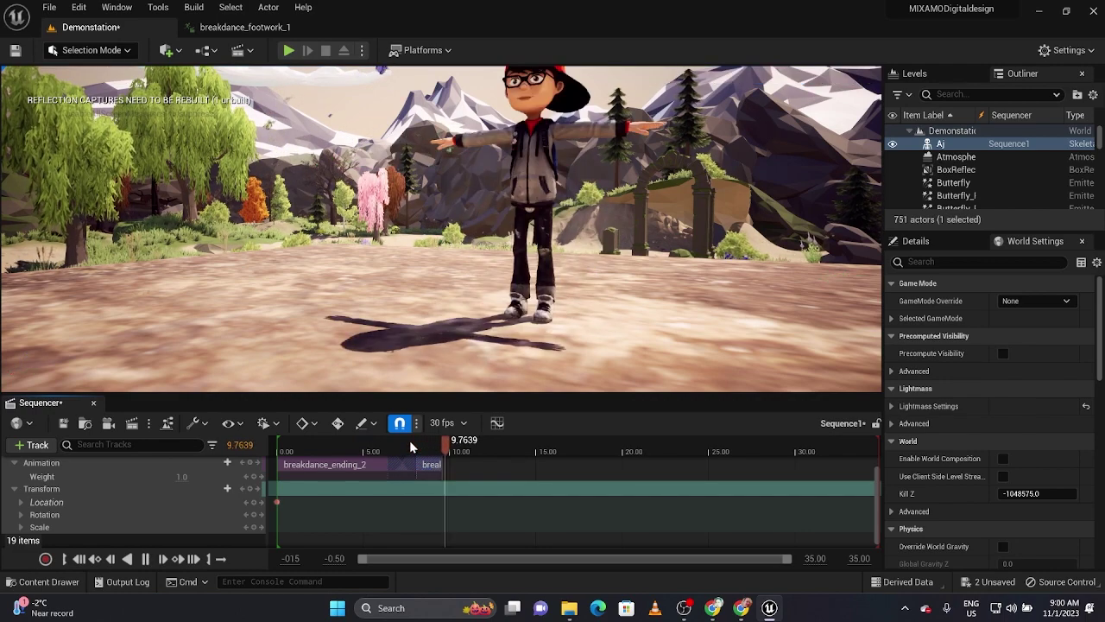
click(462, 441)
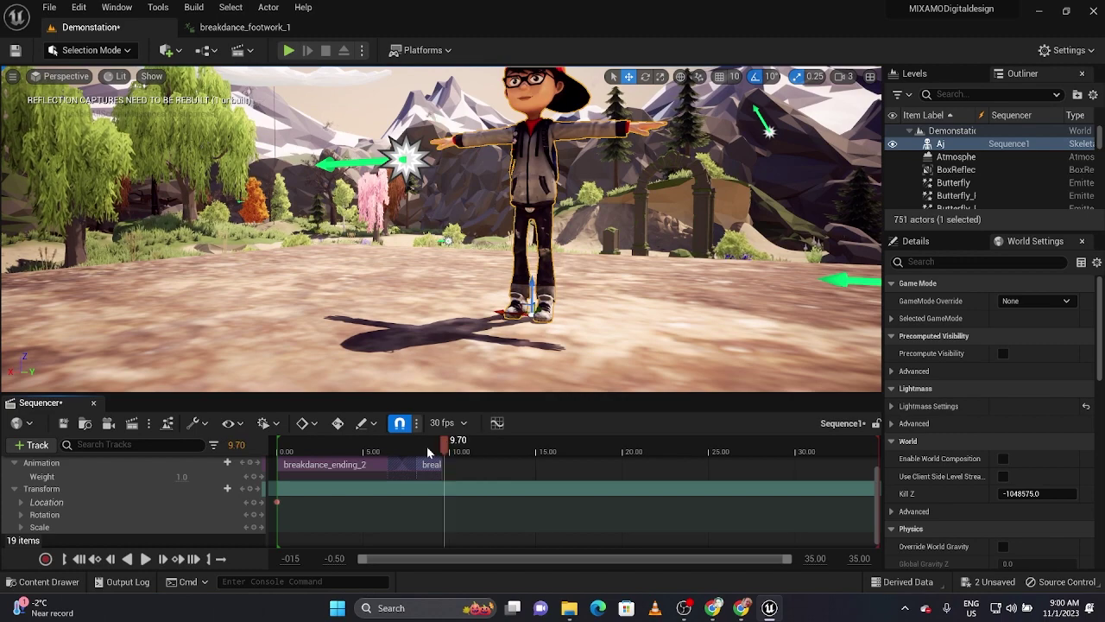
drag(427, 453, 403, 451)
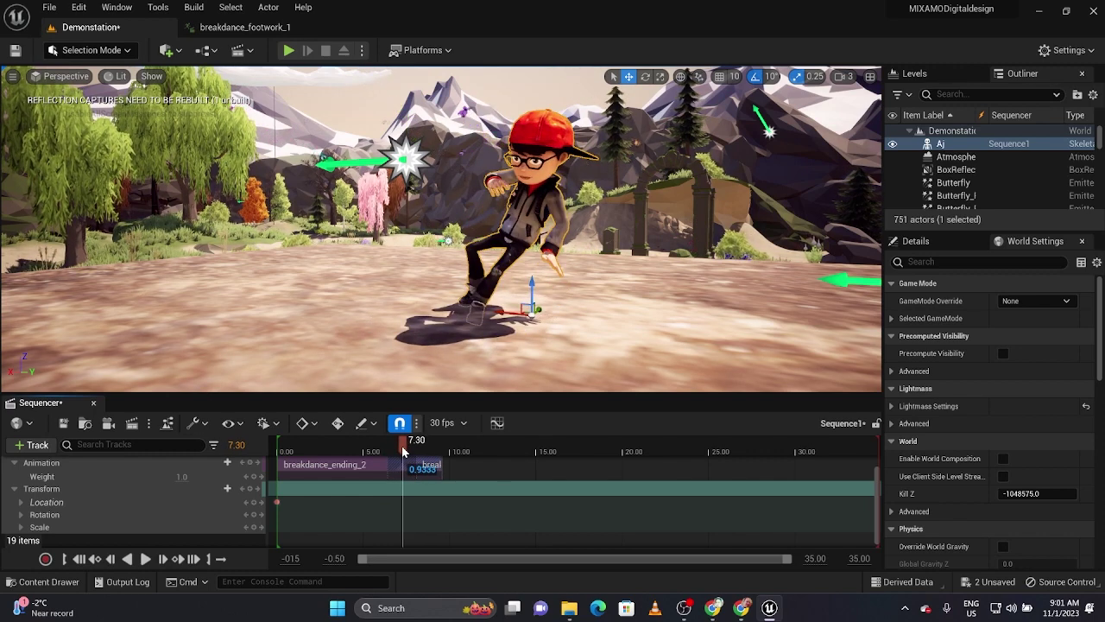
Add another breakdance_footwork_1 clip to Aj's Animation track at 9.4333 seconds
drag(403, 451, 439, 443)
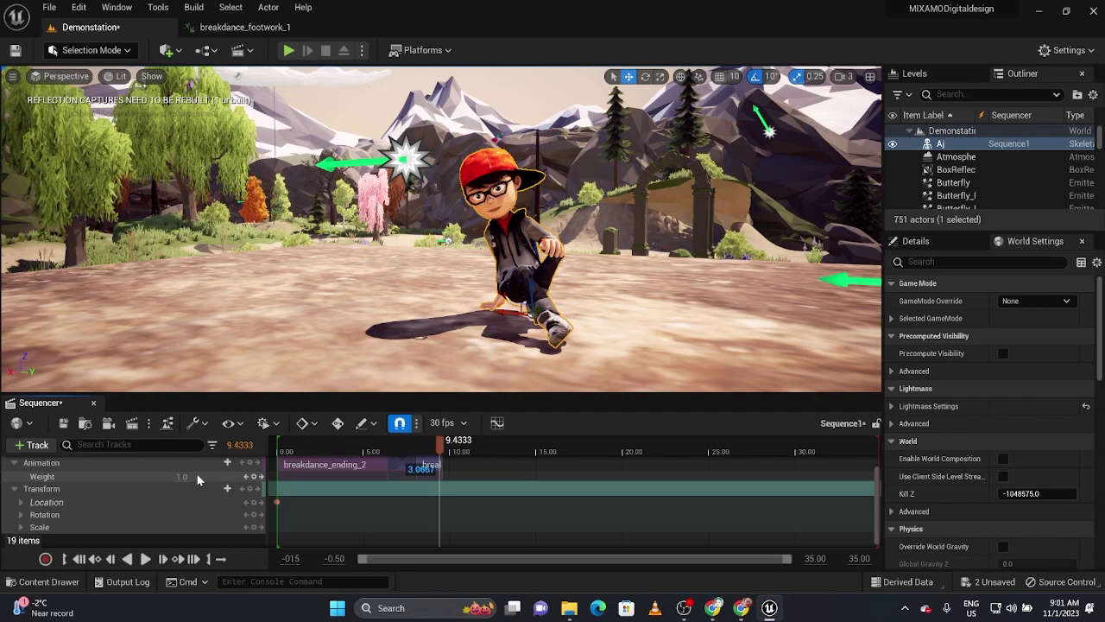
scroll(216, 474, up, 1)
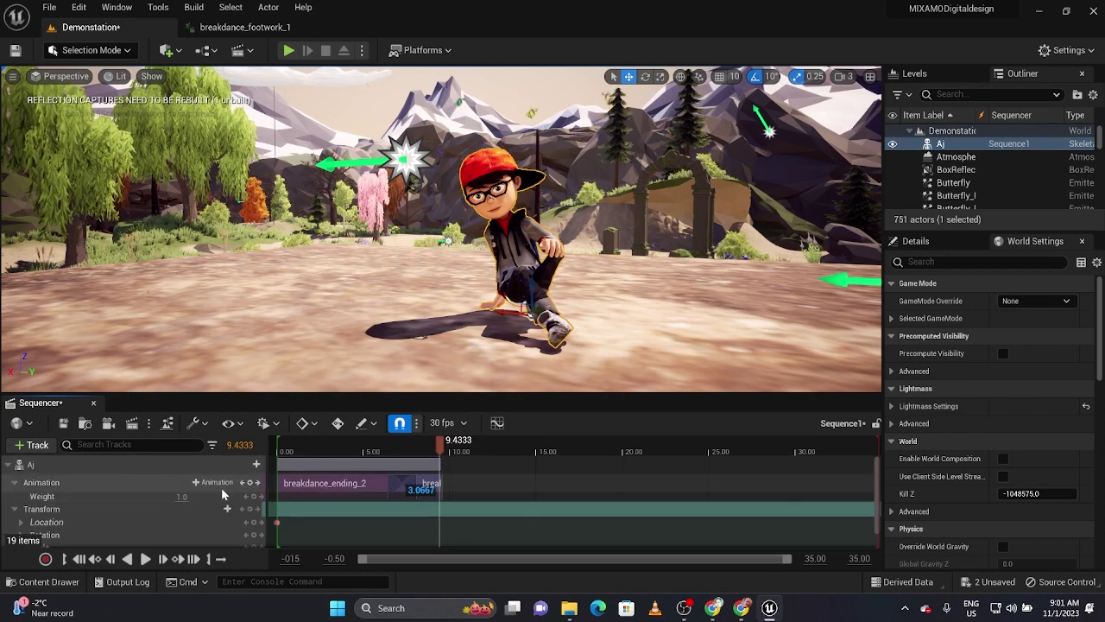
click(218, 483)
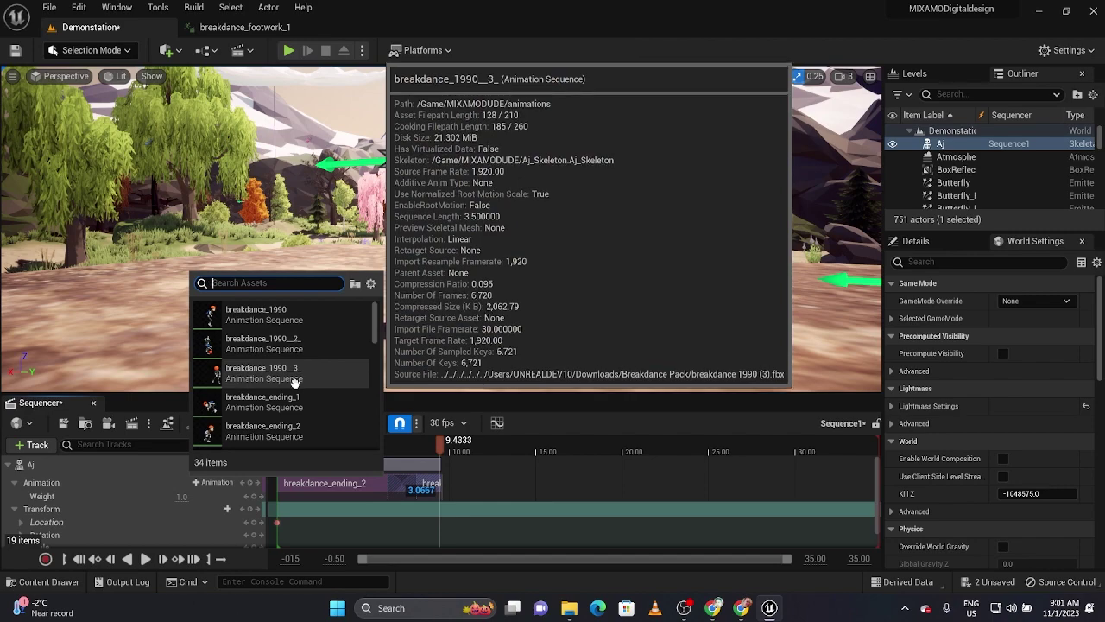
scroll(321, 367, down, 3)
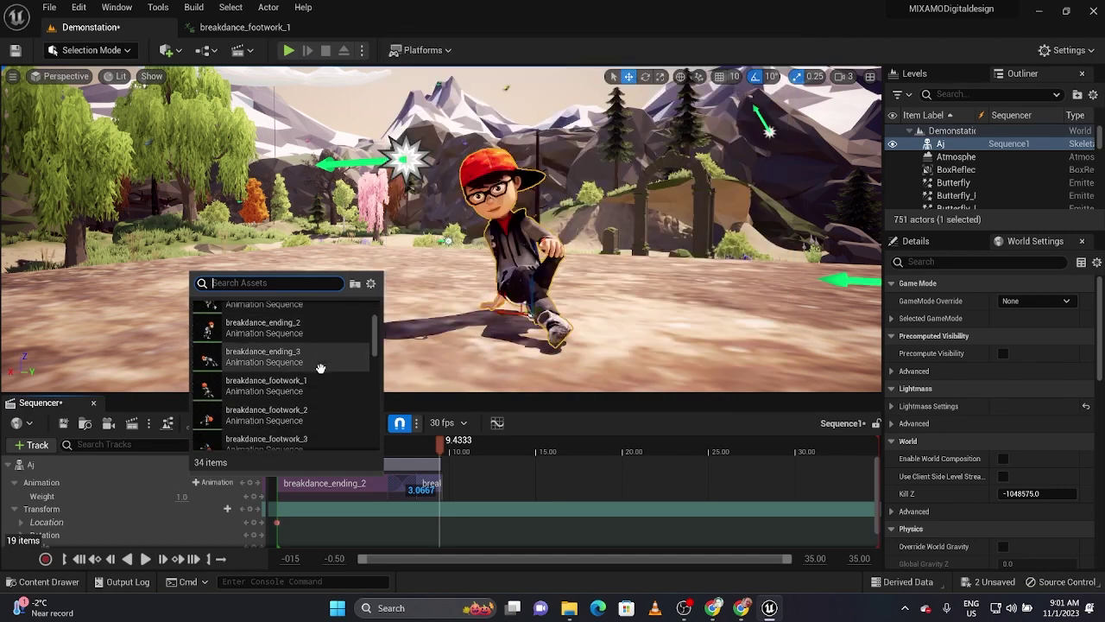
click(310, 385)
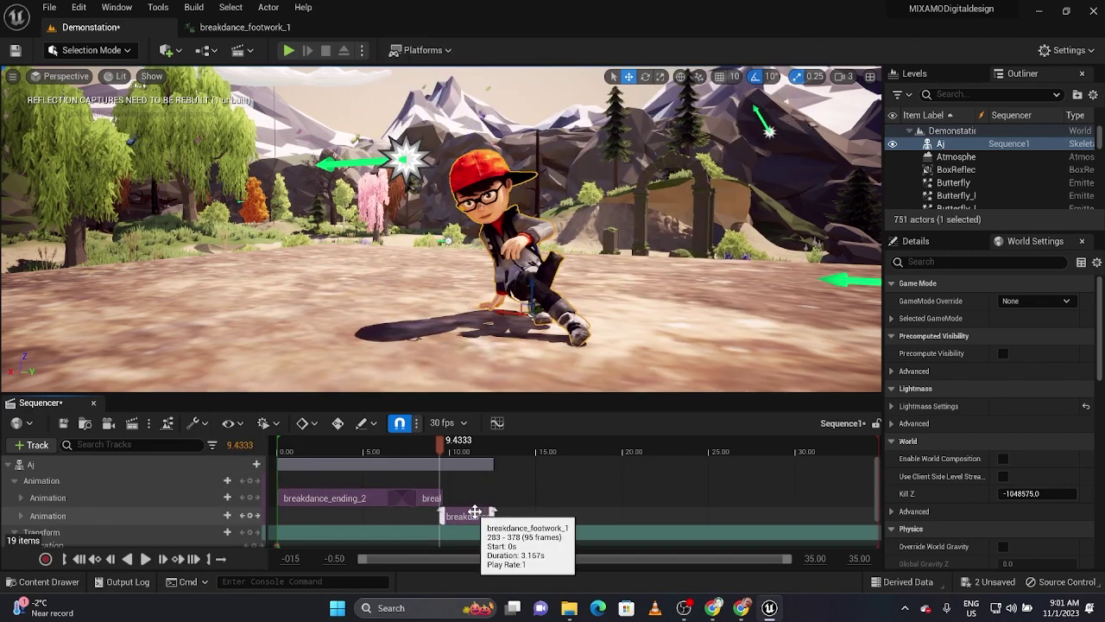
Move the new breakdance_footwork_1 clip earlier onto the first row to overlap the previous clip, play it back, and set the playhead to 11.2667 seconds
drag(475, 512, 447, 489)
drag(439, 449, 374, 443)
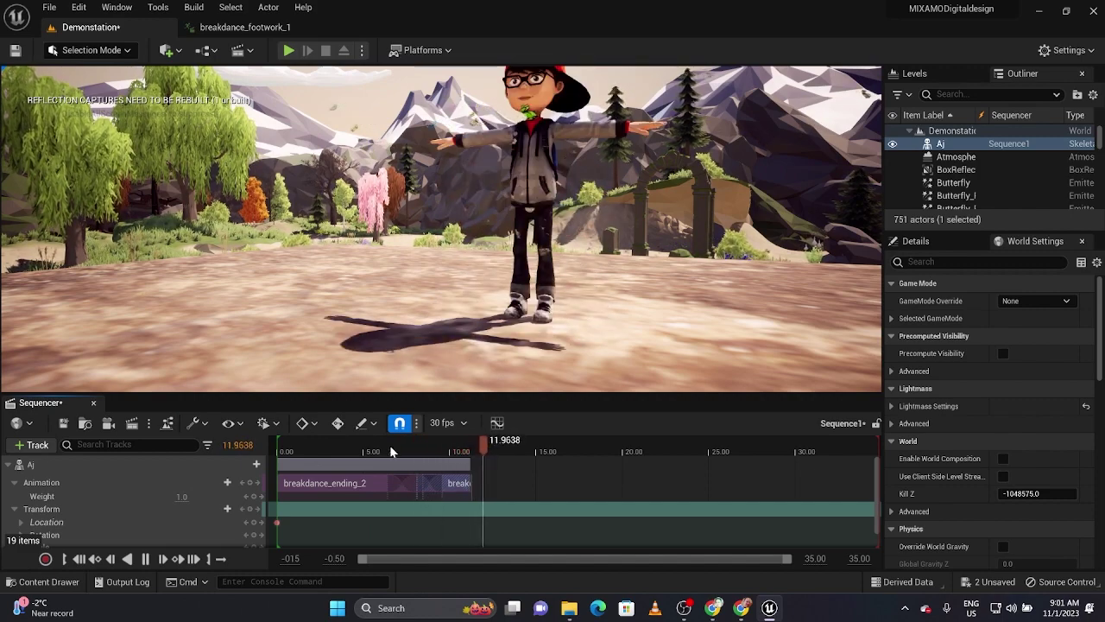
click(481, 441)
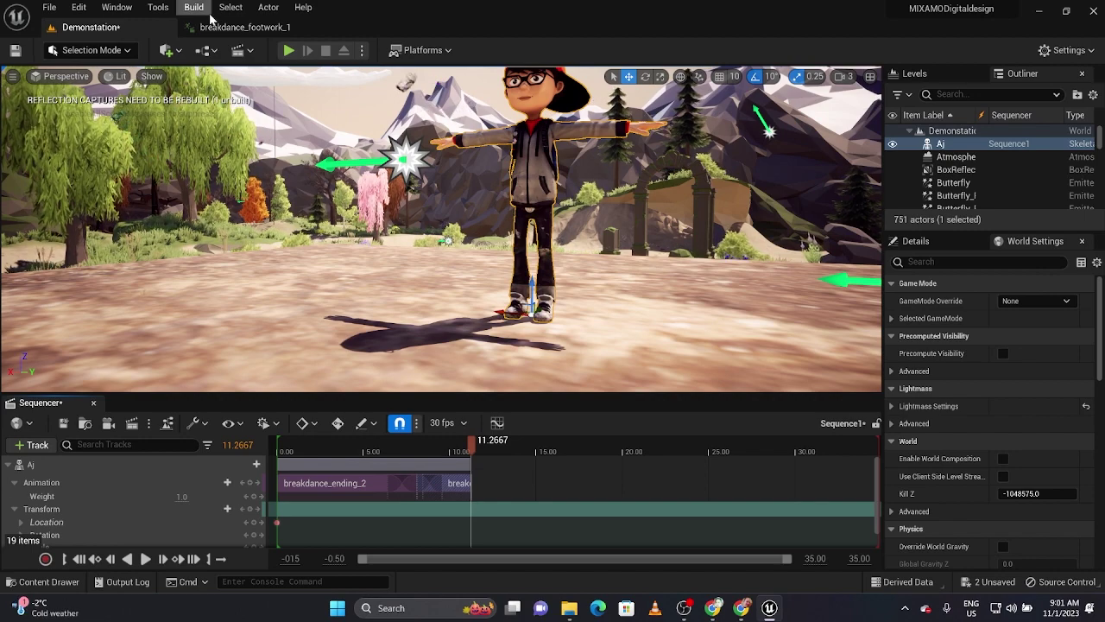
Preview breakdance_footwork_3 and breakdance_footwork_to_freeze in the animation editor as candidates for the next clip
click(246, 27)
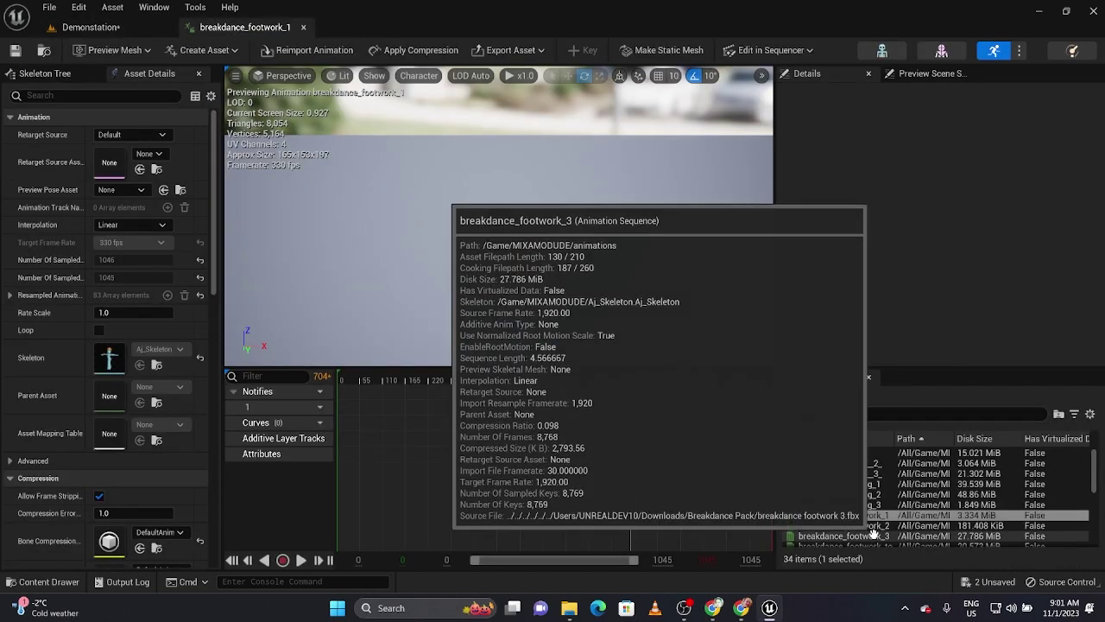
click(873, 535)
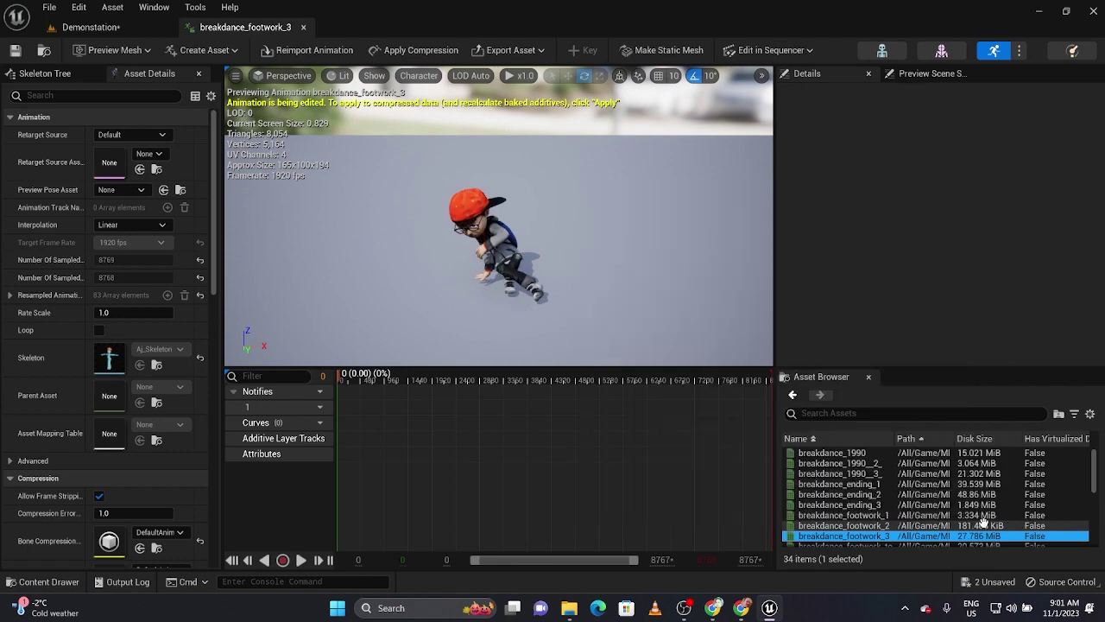
scroll(982, 522, down, 2)
click(863, 505)
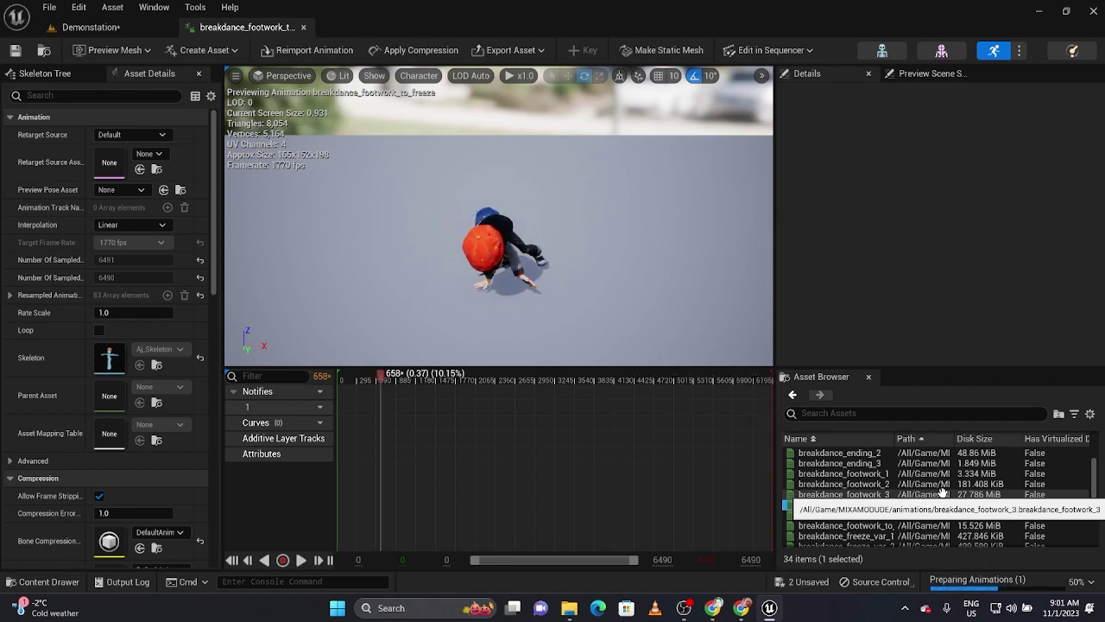
click(874, 515)
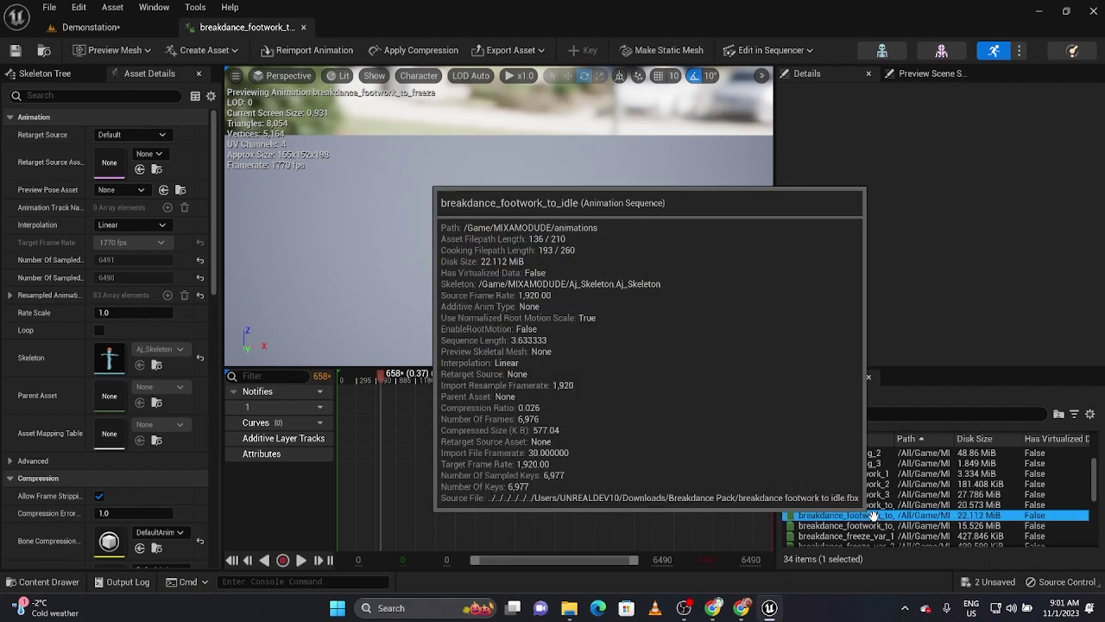
click(872, 504)
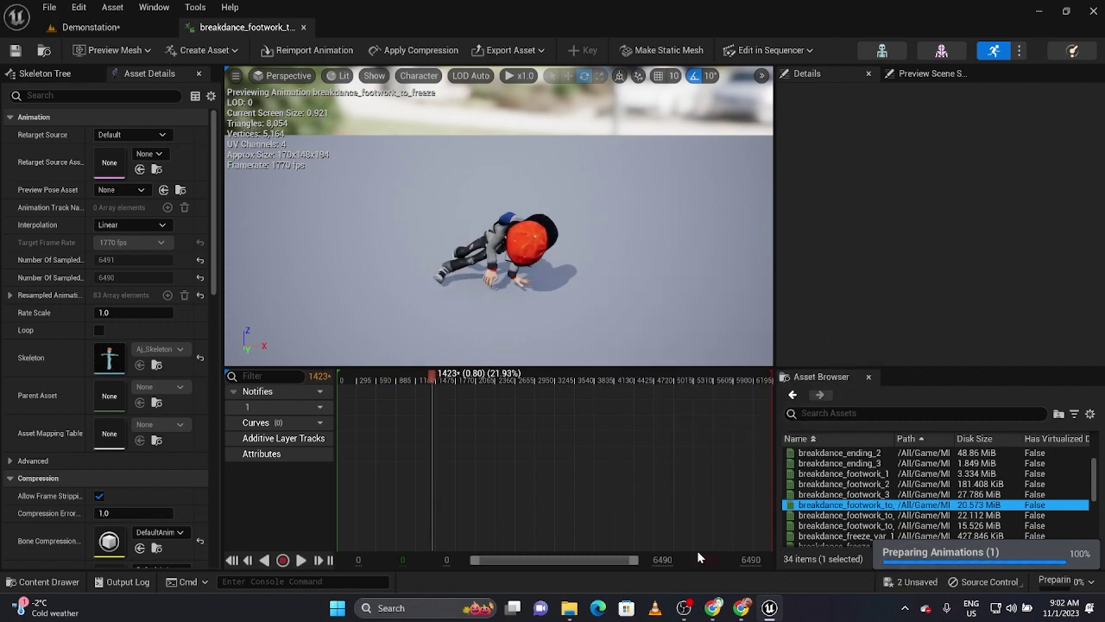
Return to the level sequence and add breakdance_footwork_to_freeze to Aj's Animation track at 11.2667 seconds
click(91, 27)
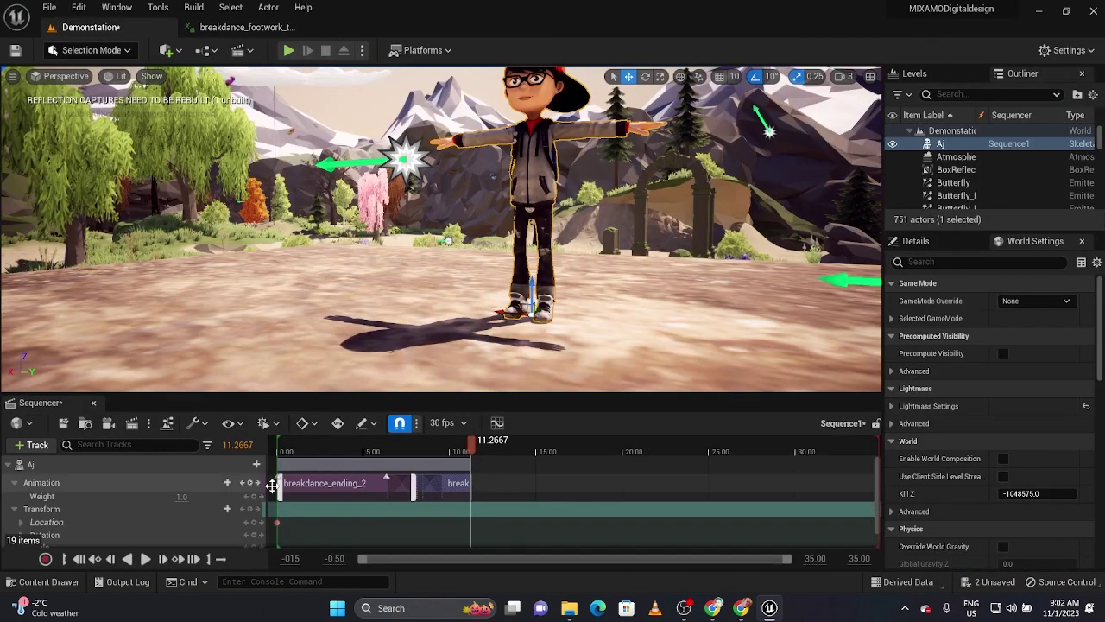
click(200, 482)
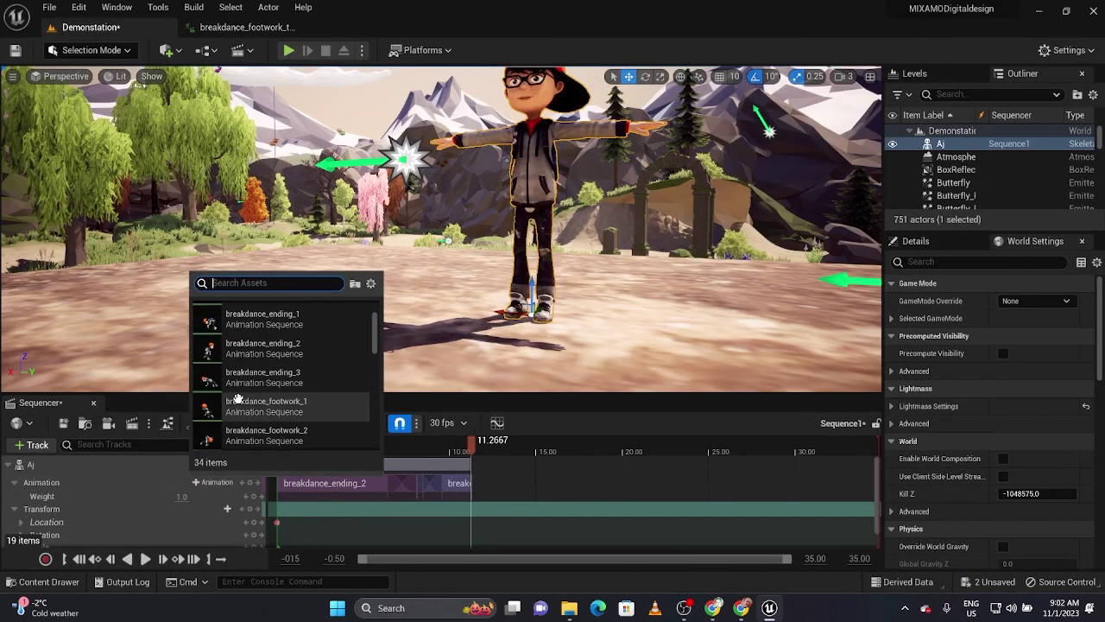
scroll(236, 393, down, 3)
scroll(238, 399, down, 2)
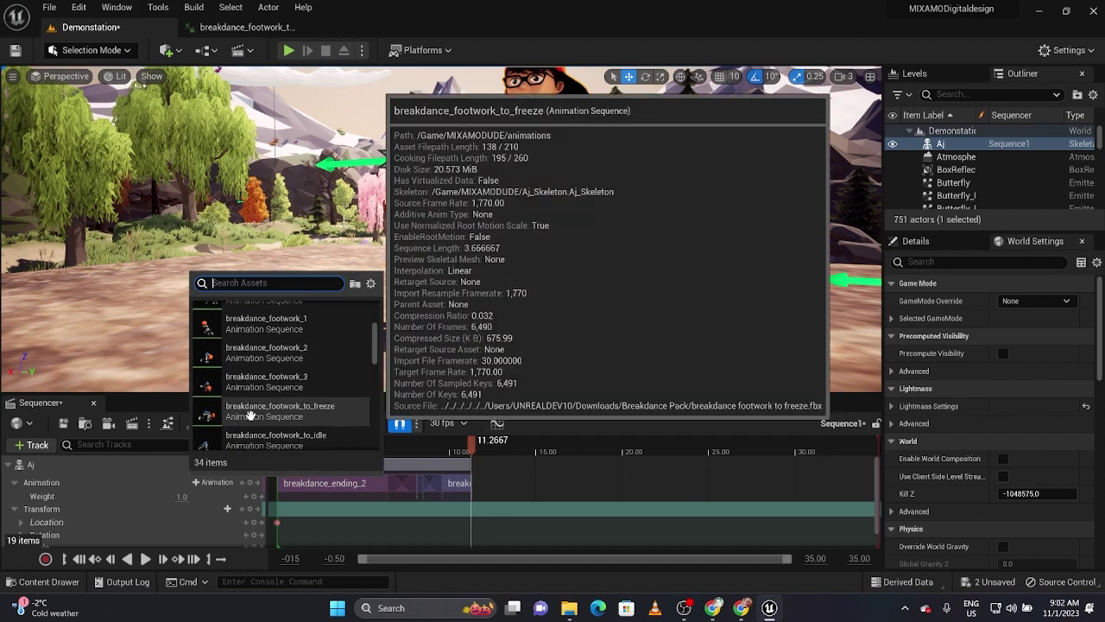
click(259, 411)
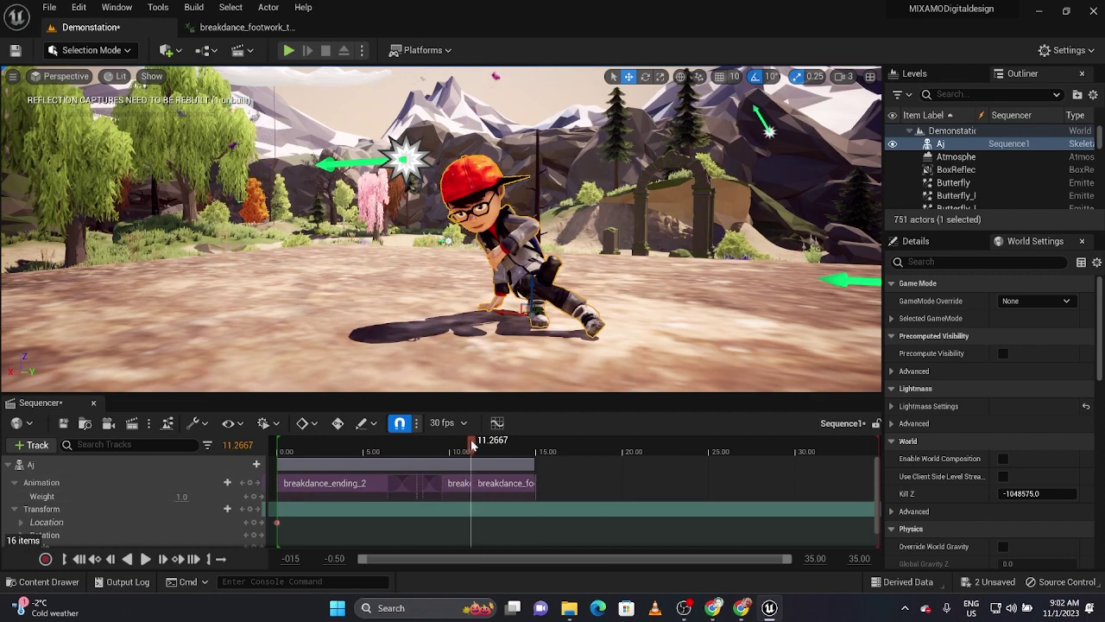
Play back the new transition and move breakdance_footwork_to_freeze earlier to start at frame 313, overlapping the preceding footwork clip
drag(472, 443, 446, 441)
key(space)
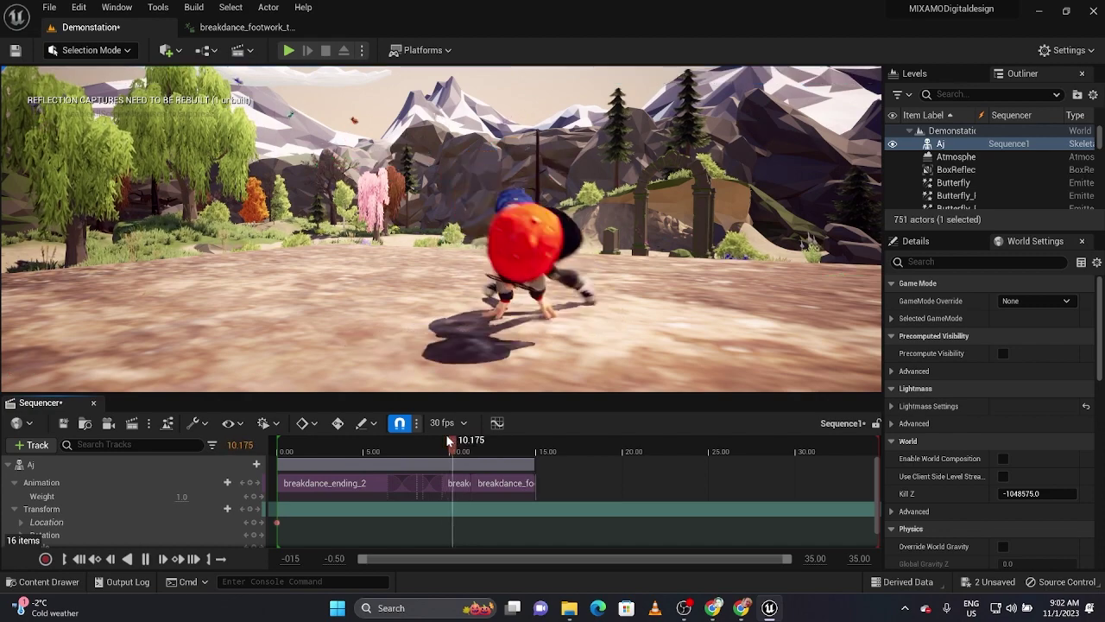
key(space)
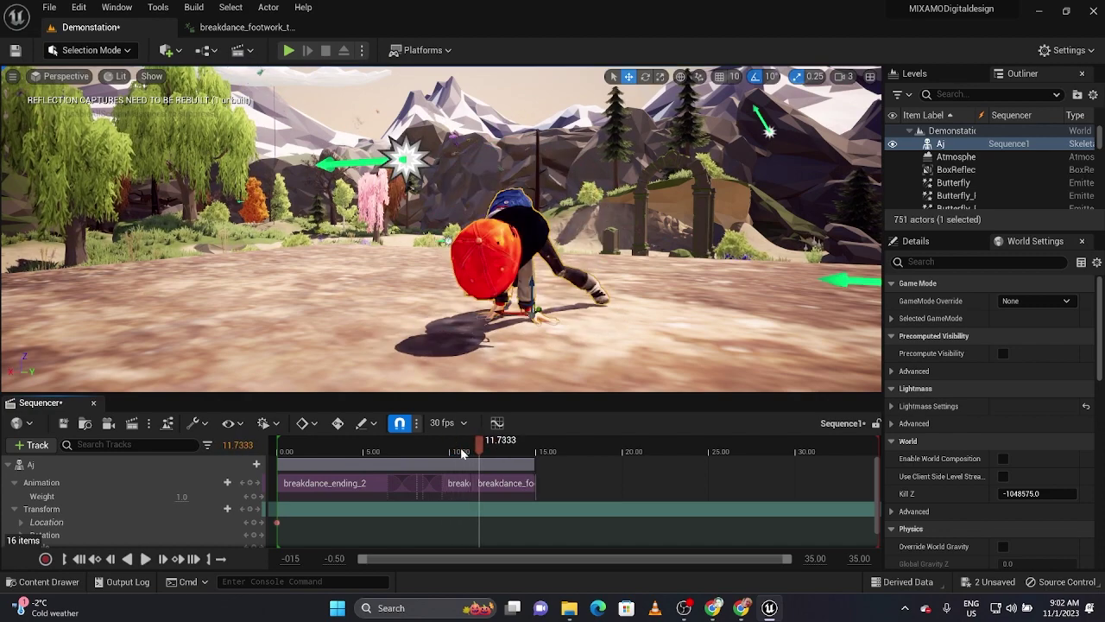
drag(508, 482, 483, 483)
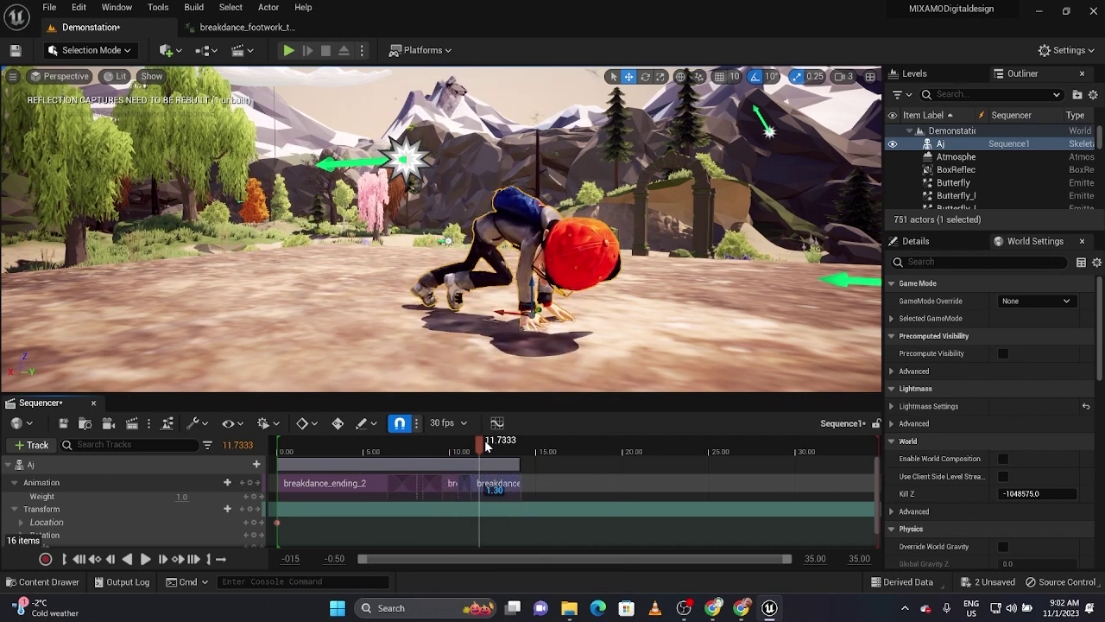
Scrub through the blended clips, try trimming the end of breakdance_footwork_to_freeze to 13.50 seconds, and undo the trim
drag(481, 445, 442, 451)
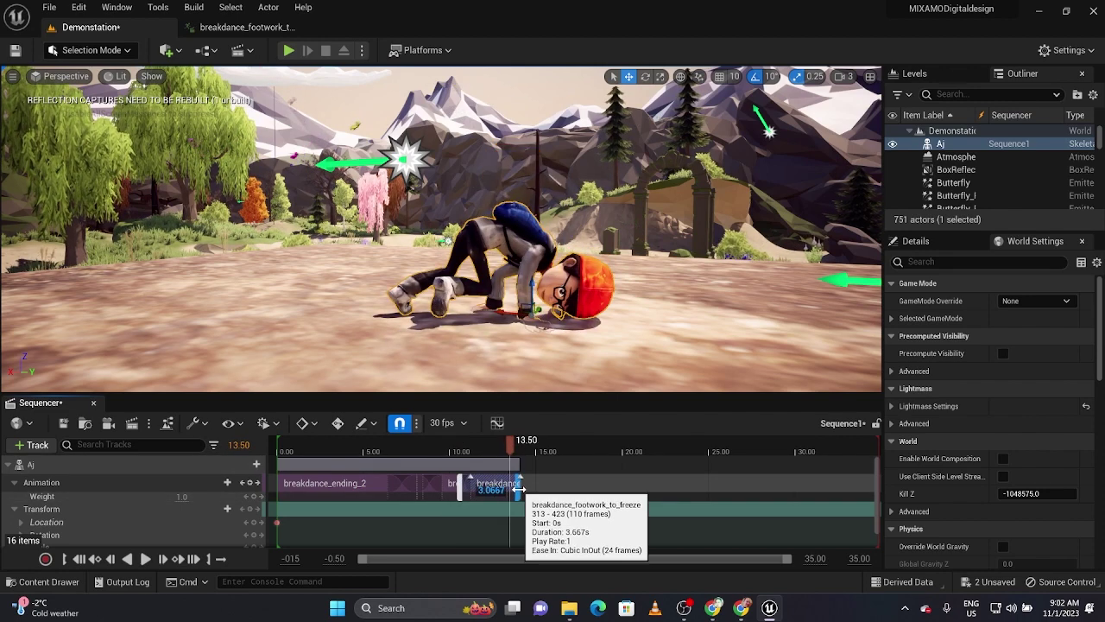
drag(519, 486, 509, 487)
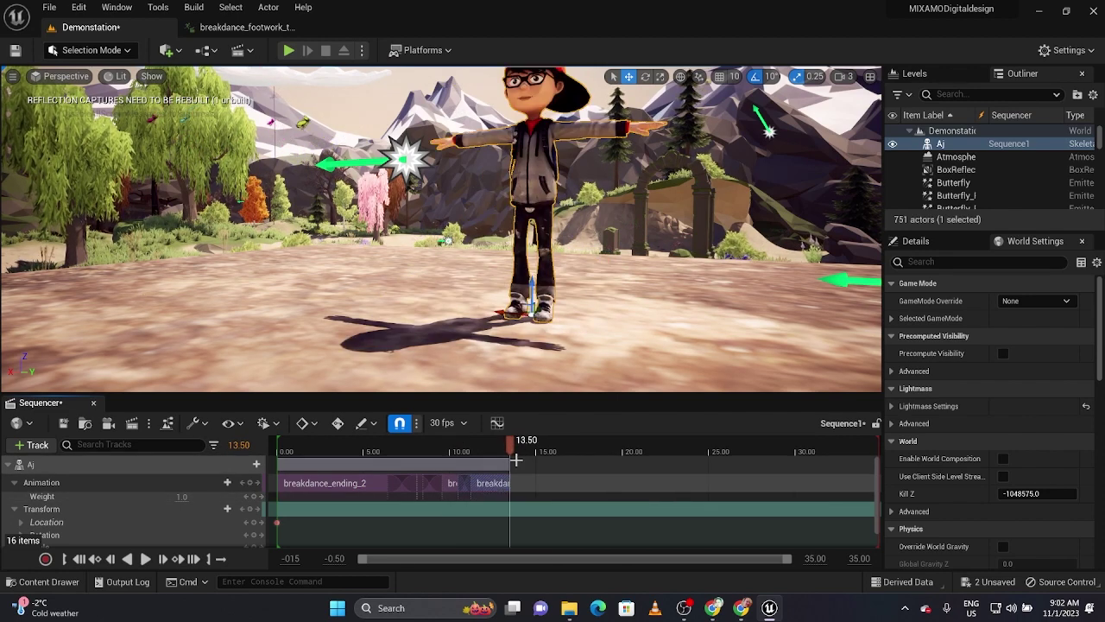
key(ctrl+z)
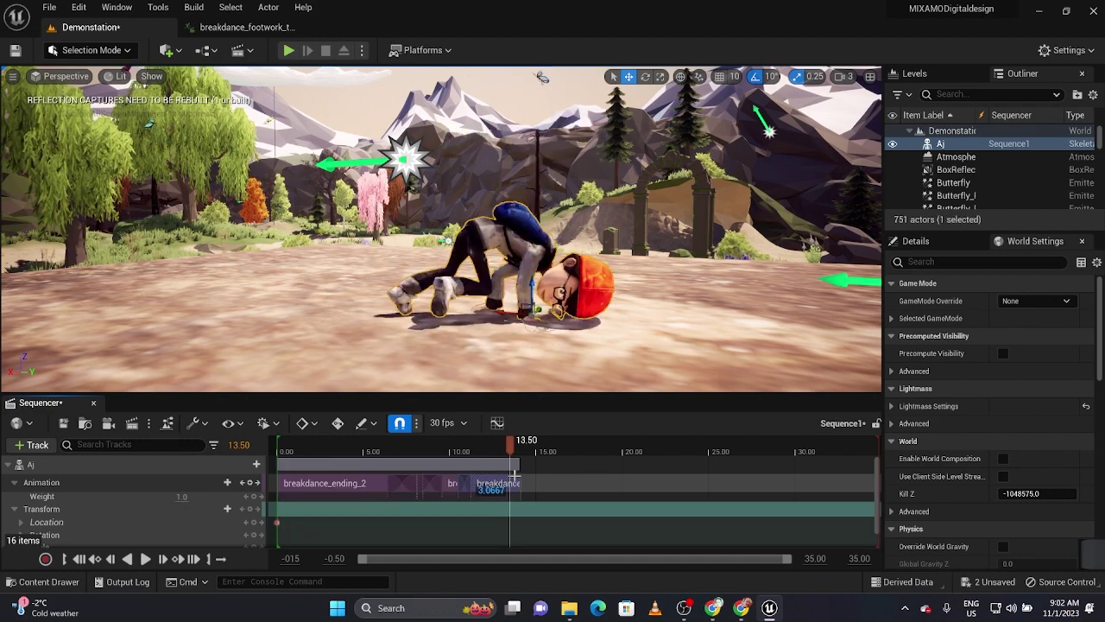
Play back the blended clips from 9.80 seconds to the end and place the playhead at 13.40 seconds
drag(510, 451, 447, 451)
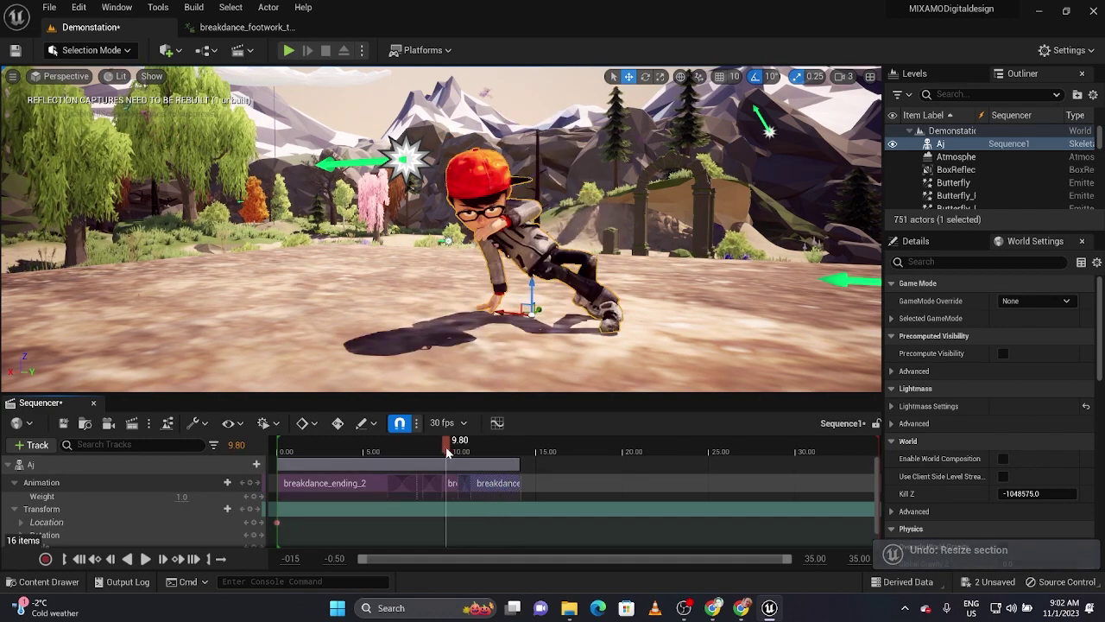
key(space)
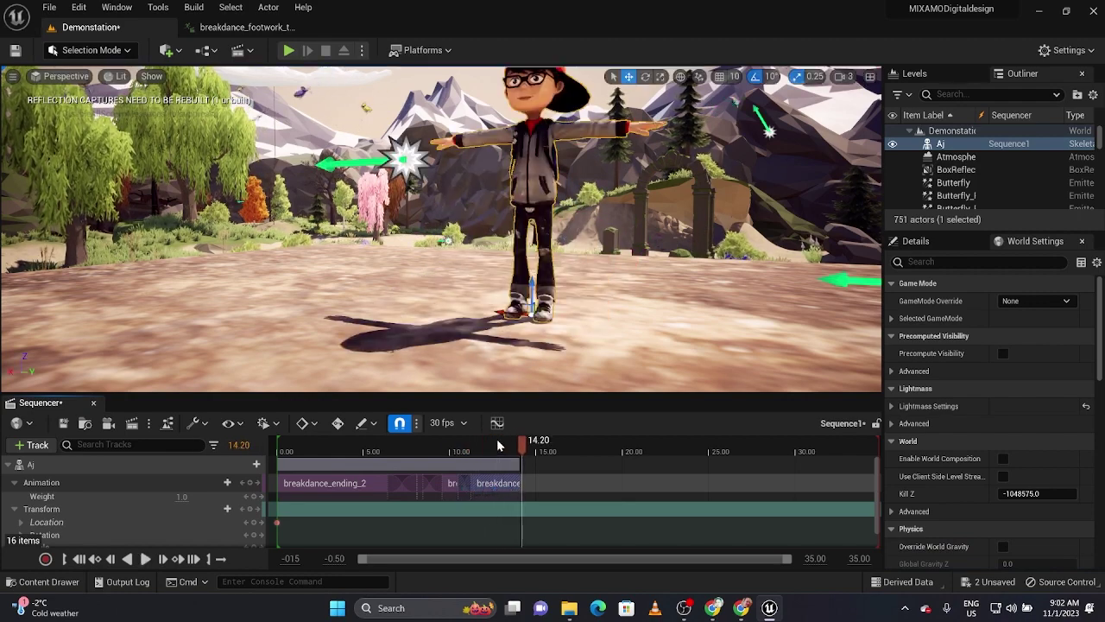
drag(530, 449, 505, 451)
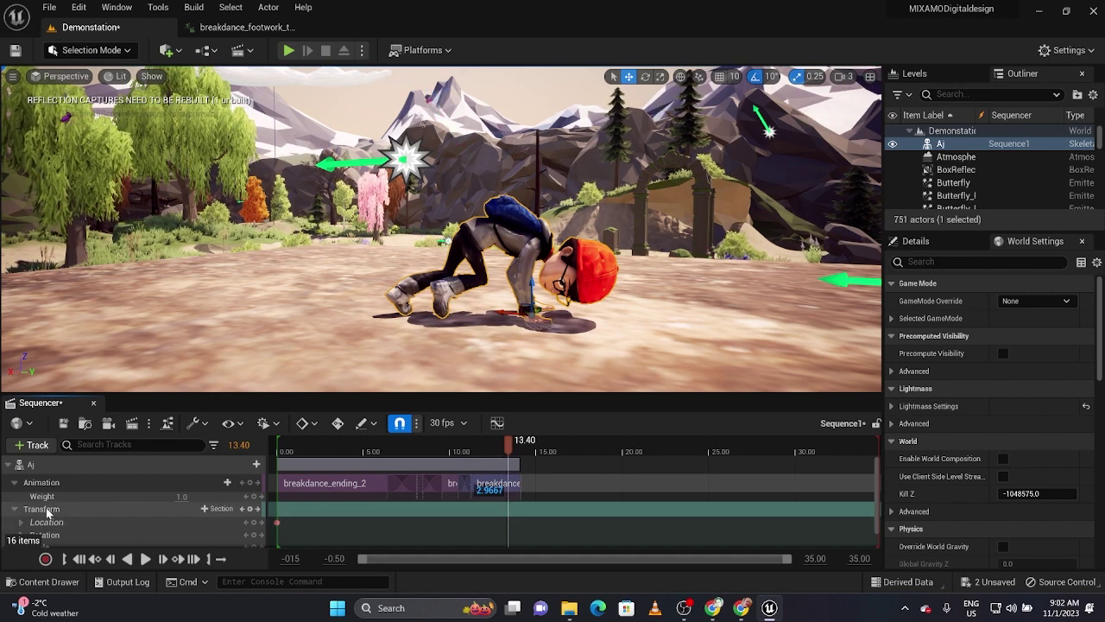
Try raising Aj's Location Z to about 122.6 at 13.40 seconds, scrub back to 11.50 seconds to check, and undo the key
scroll(48, 512, down, 1)
click(21, 502)
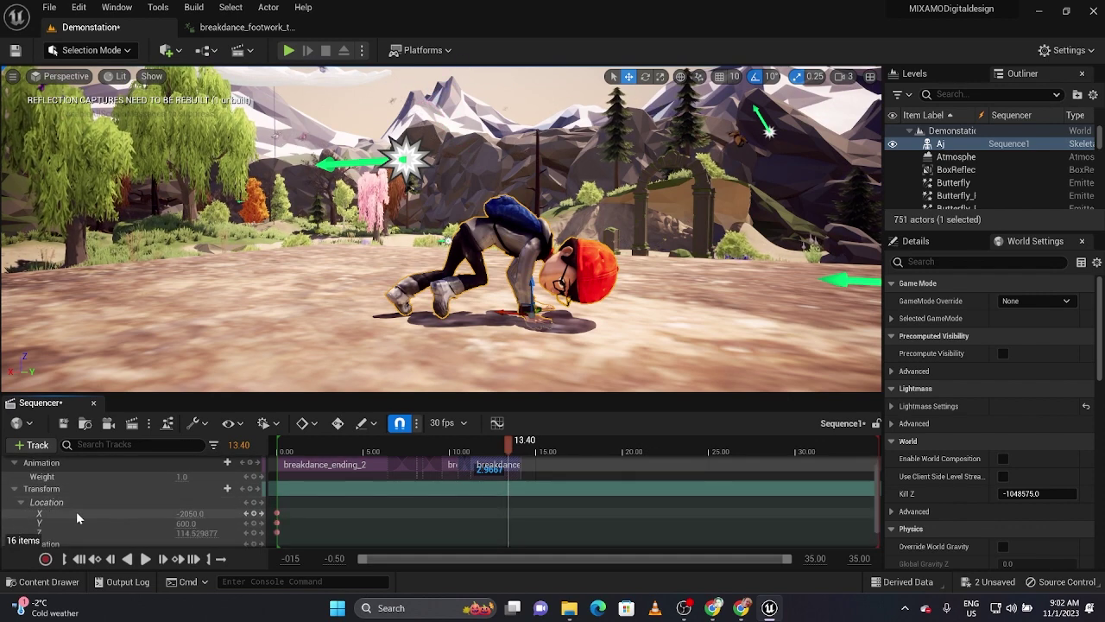
drag(208, 532, 233, 532)
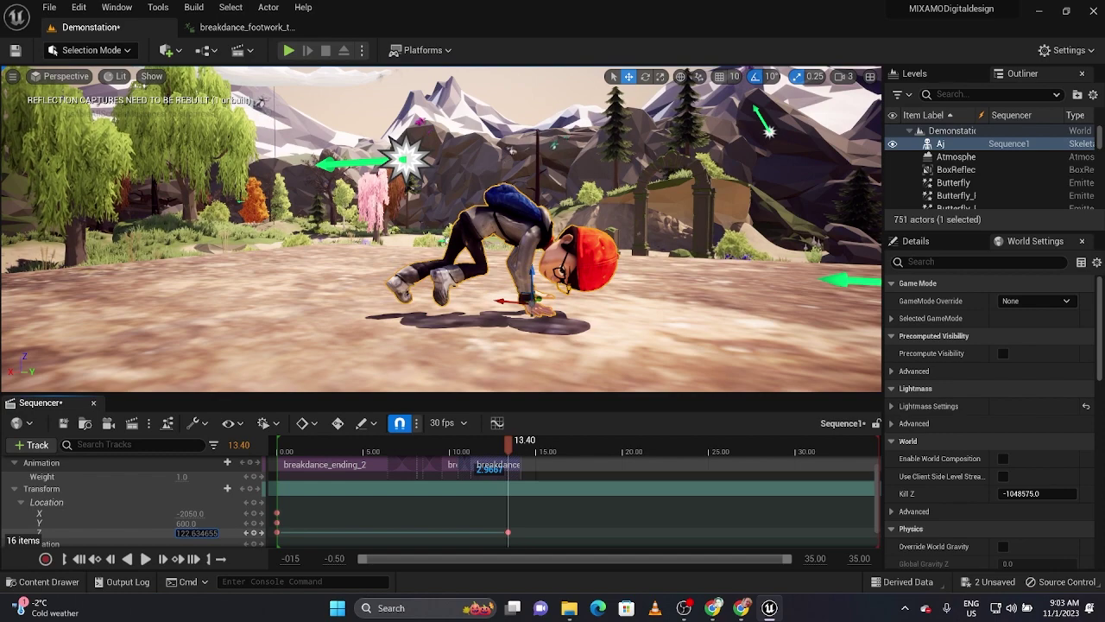
click(498, 450)
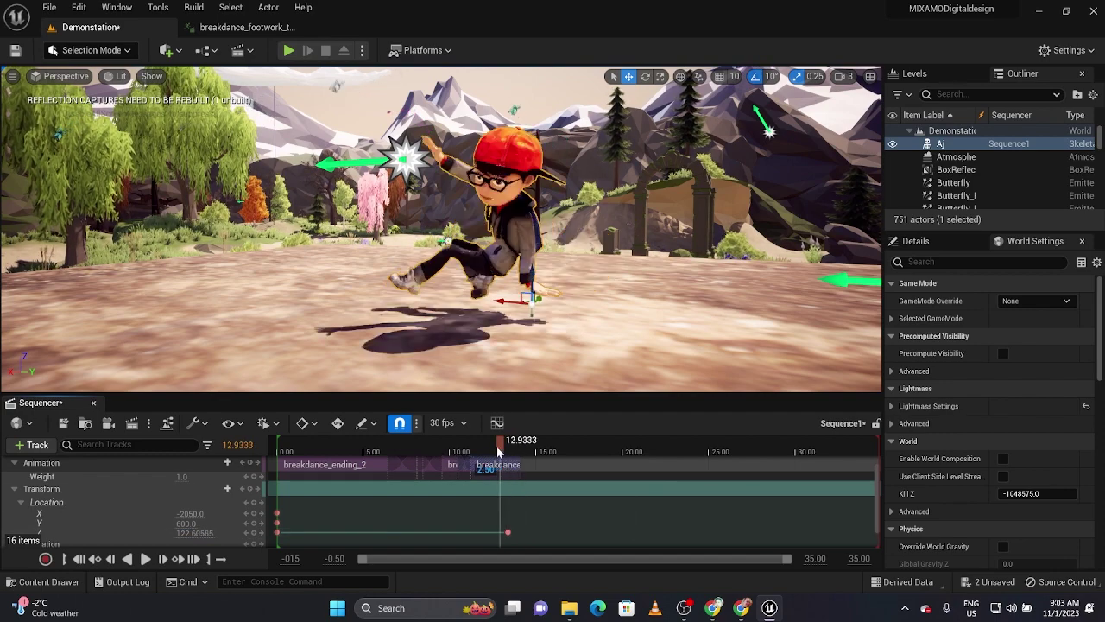
drag(499, 451, 475, 451)
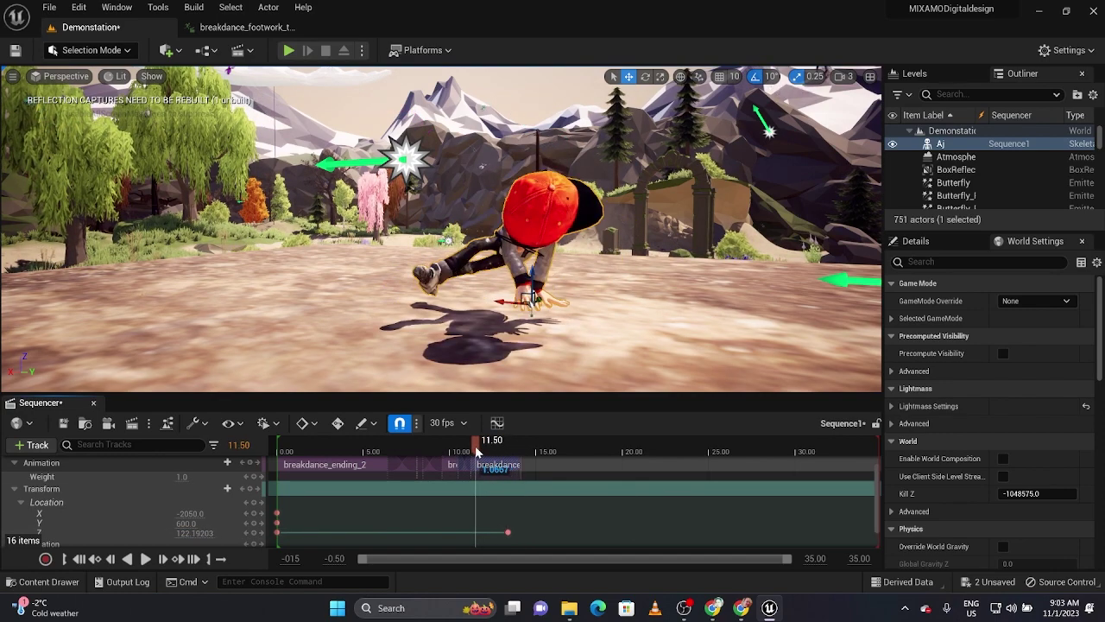
key(ctrl+z)
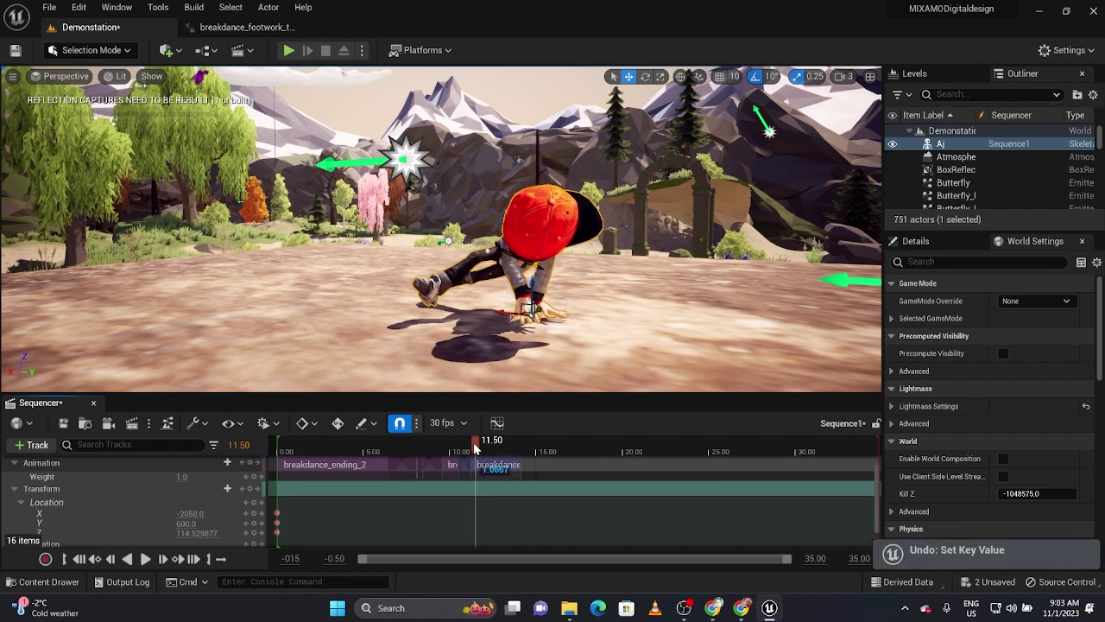
Key Aj's current Location Z at 10.5667, 11.8333 and 12.7333 seconds
drag(474, 448, 458, 450)
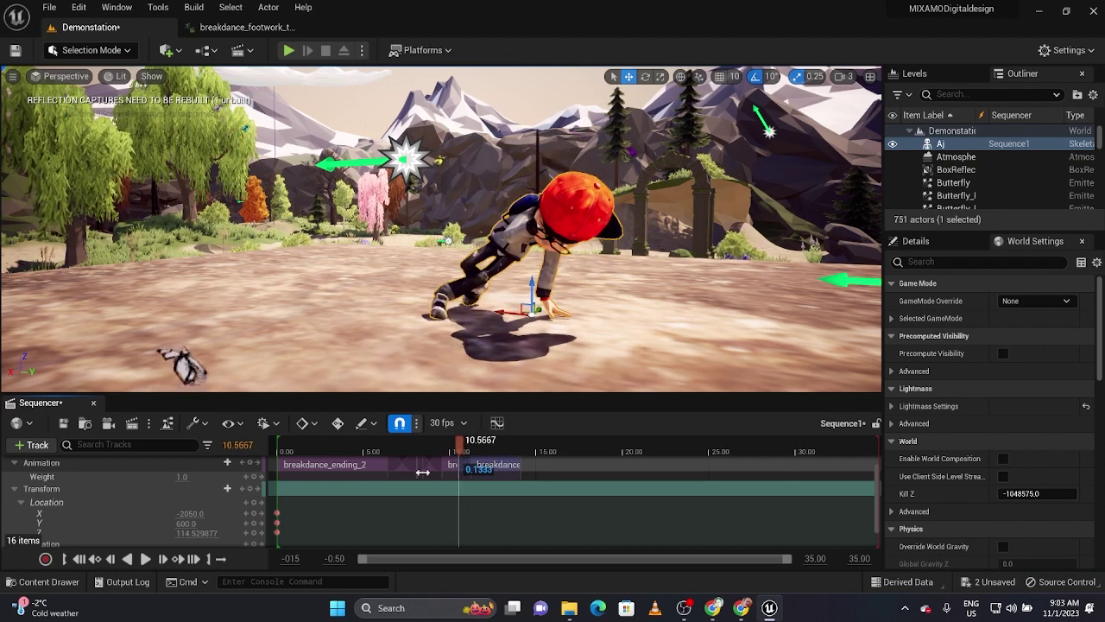
click(255, 533)
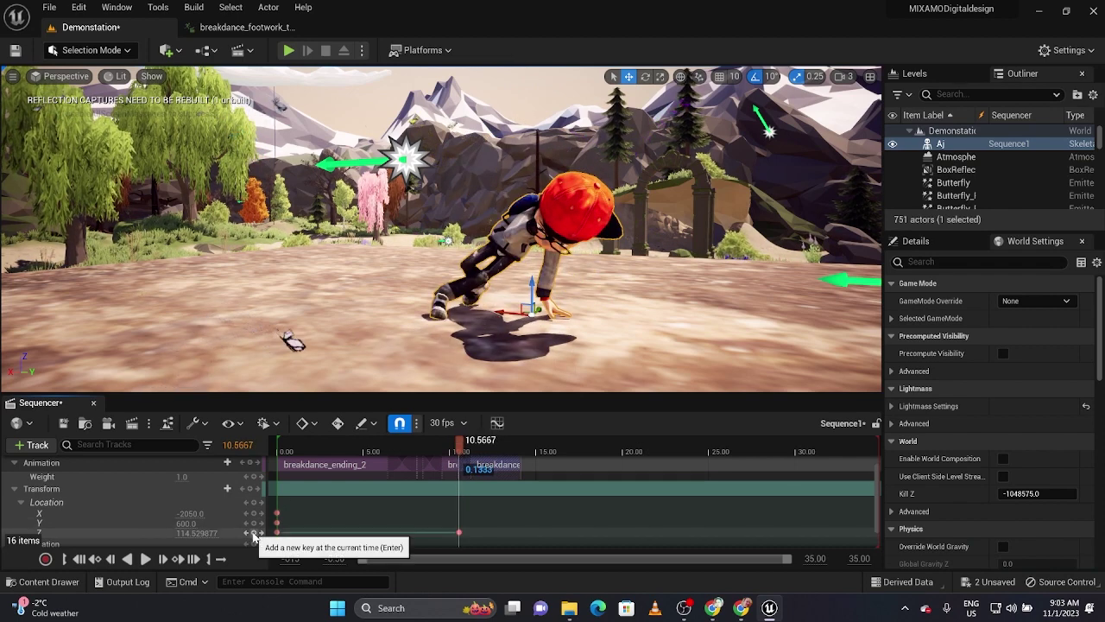
click(462, 449)
drag(462, 450, 483, 450)
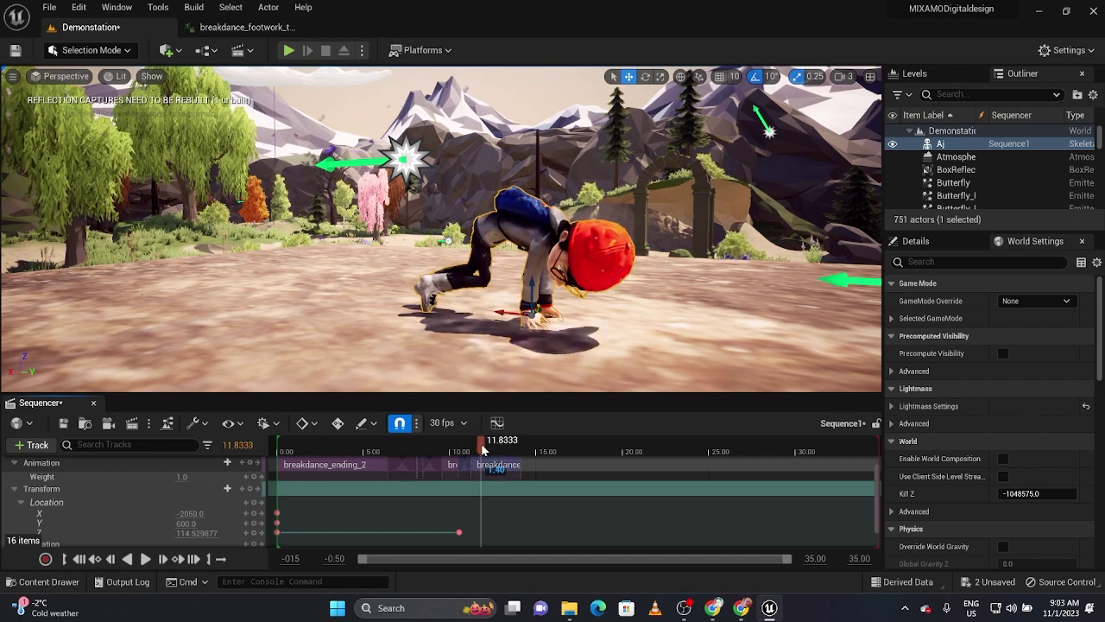
click(256, 535)
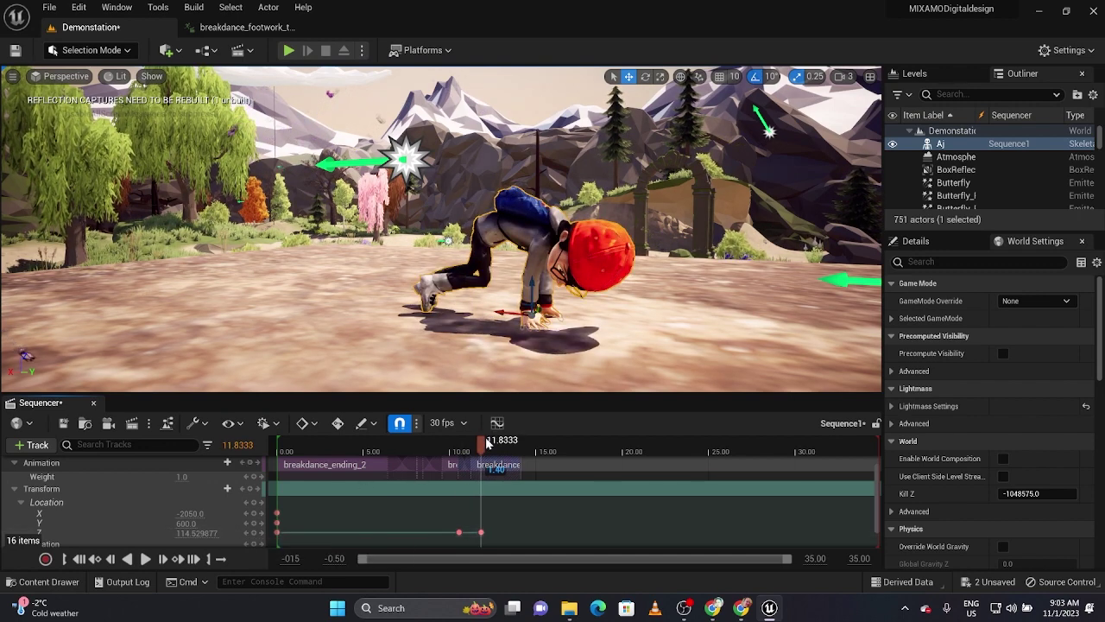
drag(482, 448, 499, 444)
click(252, 533)
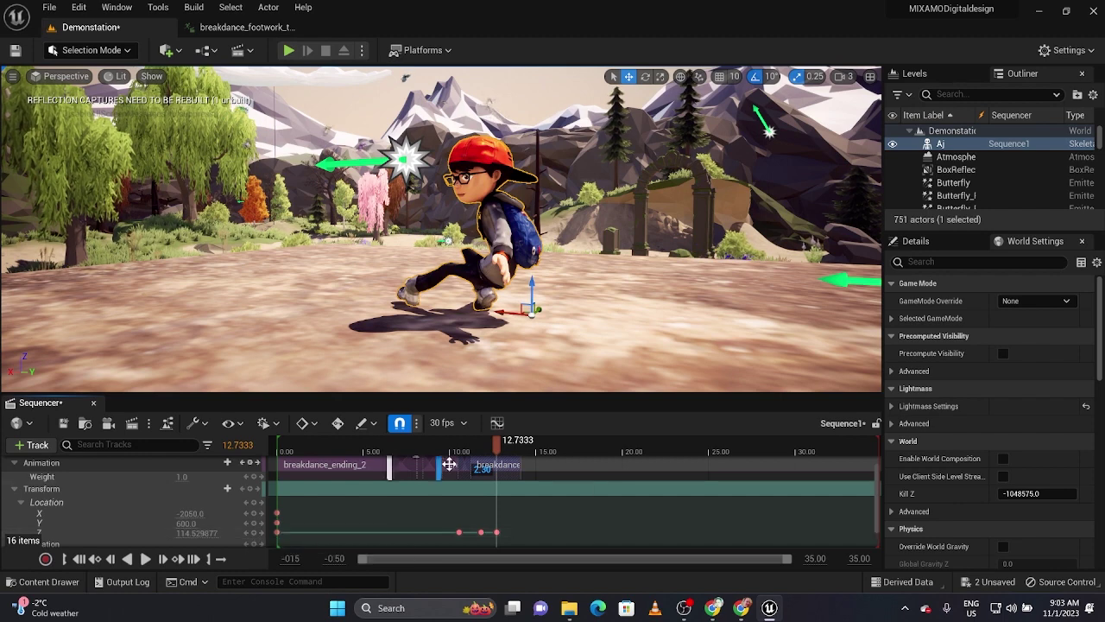
Raise Aj's Location Z to about 125.08 at 13.5333 seconds and move the playhead to 13.6667 seconds
drag(498, 447, 512, 445)
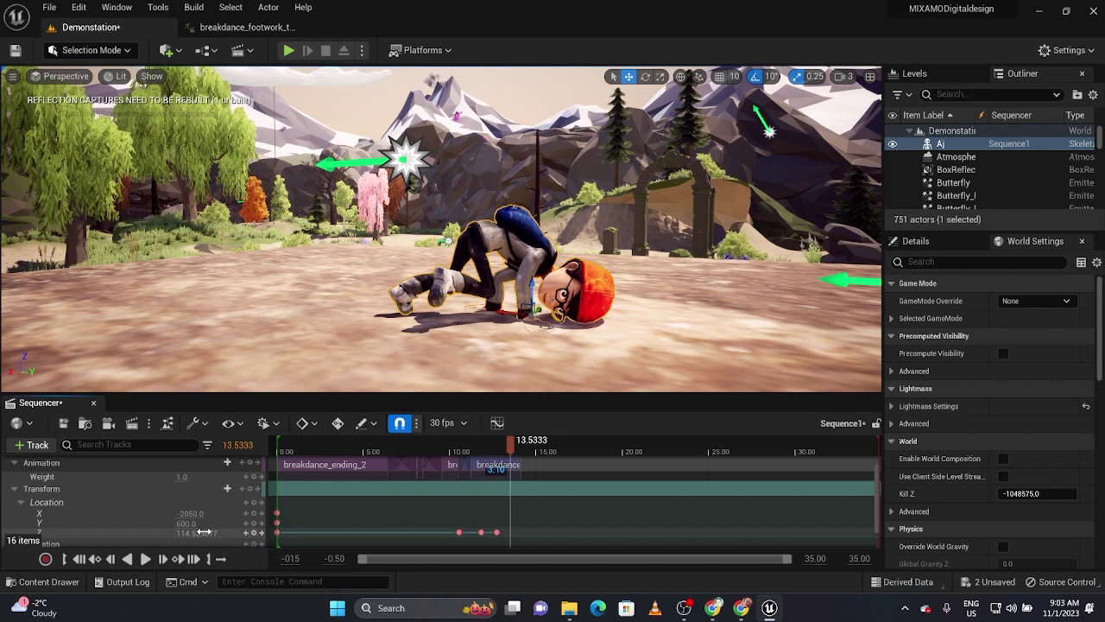
drag(204, 533, 223, 533)
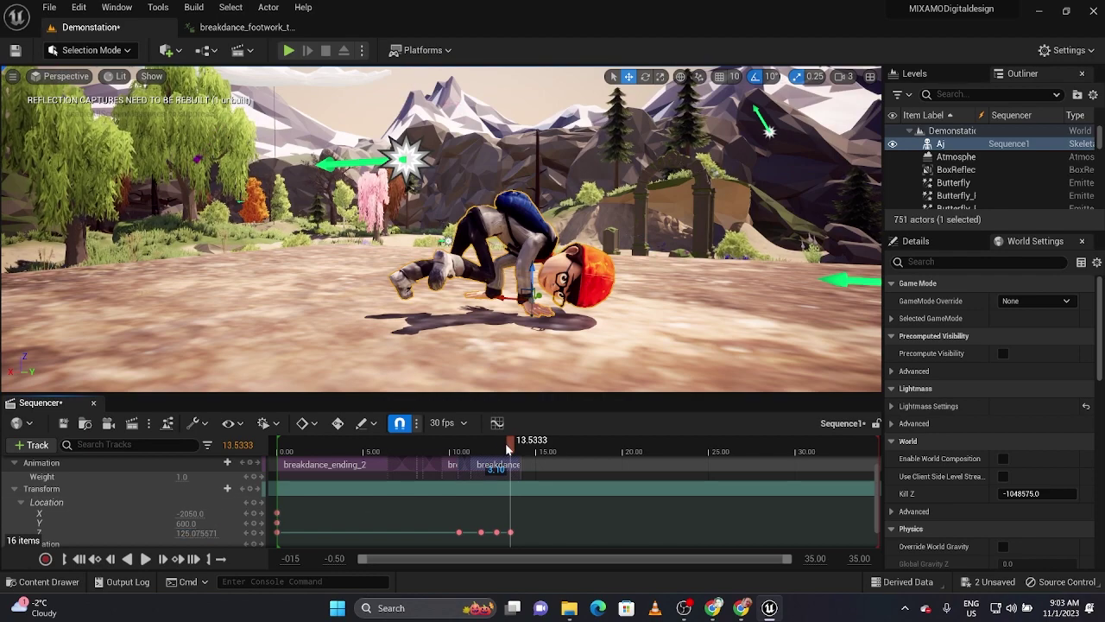
drag(510, 449, 512, 489)
Preview breakdance_footwork_to_idle in the animation editor and return to the Demonstation level sequence
key(alt+Tab)
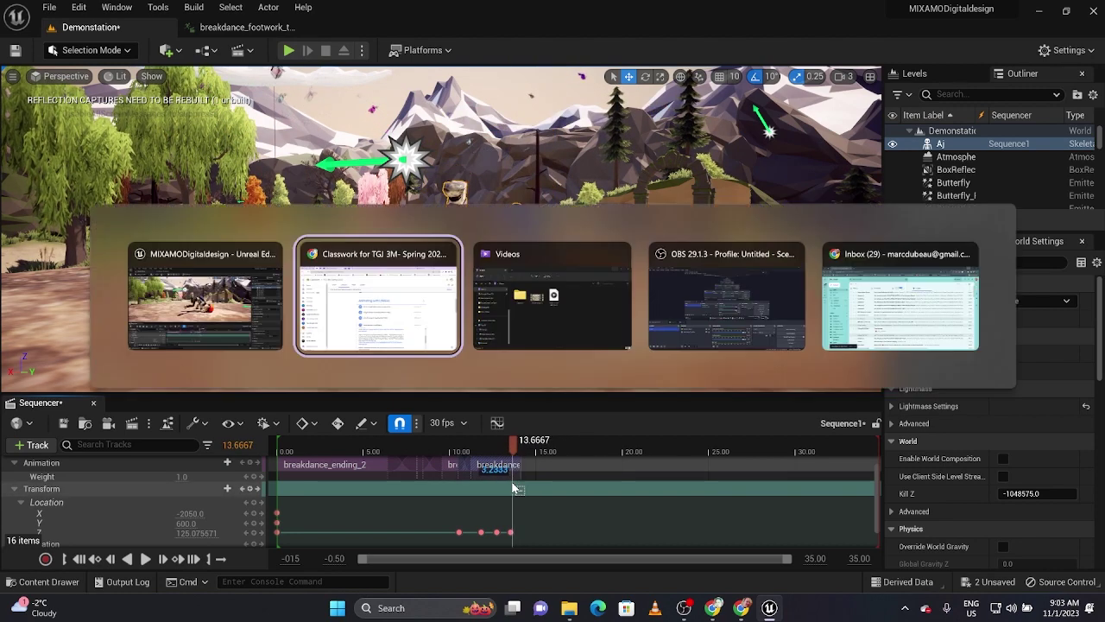
key(alt+Tab)
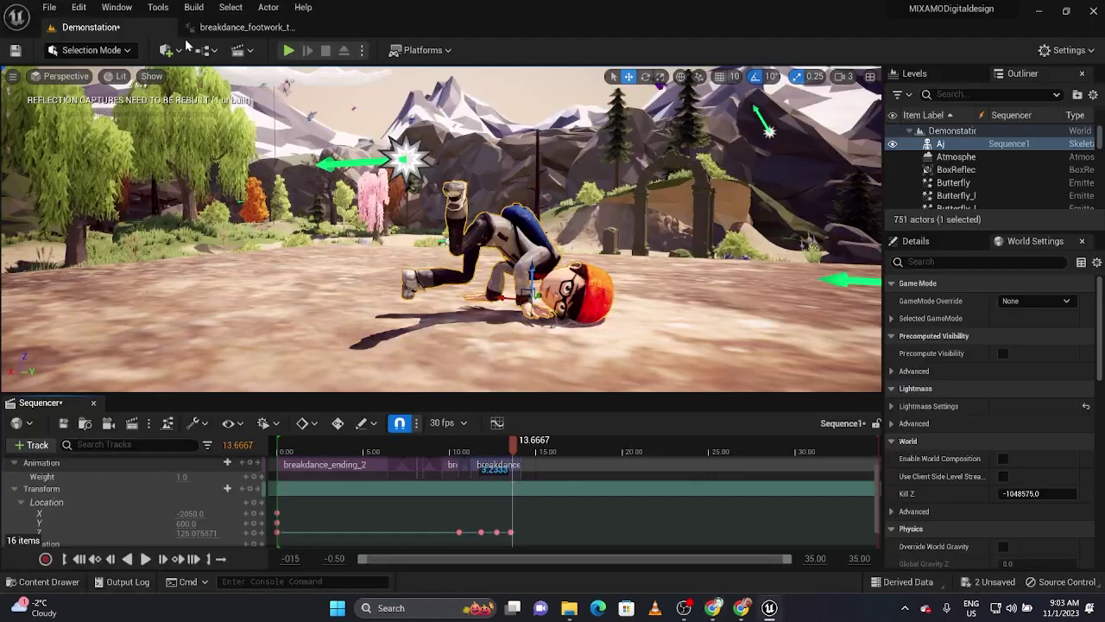
click(244, 27)
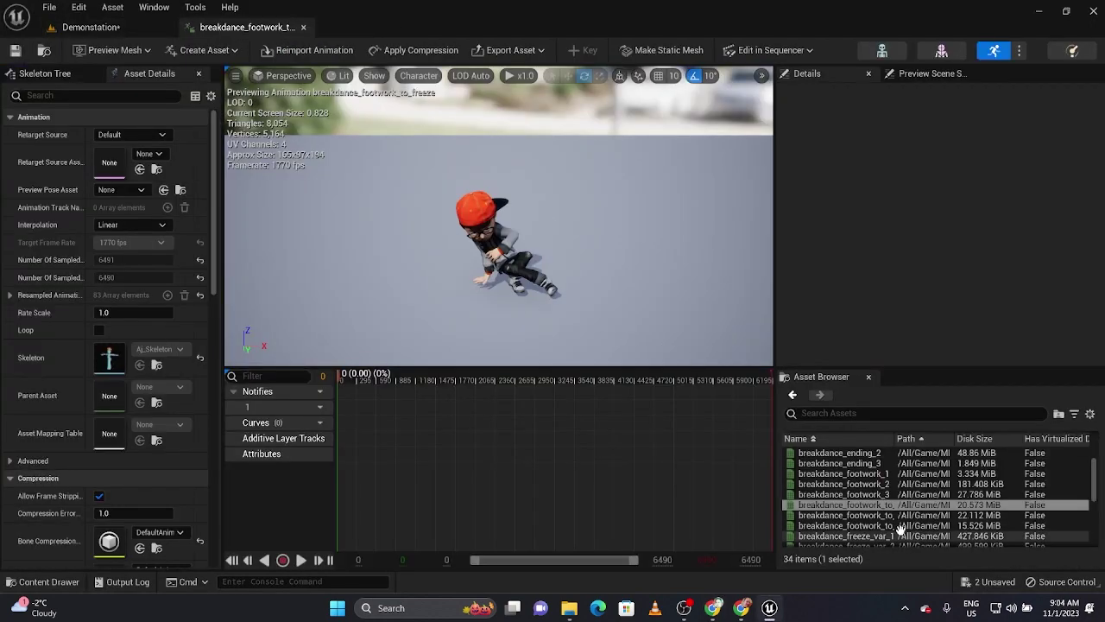
click(867, 516)
click(867, 515)
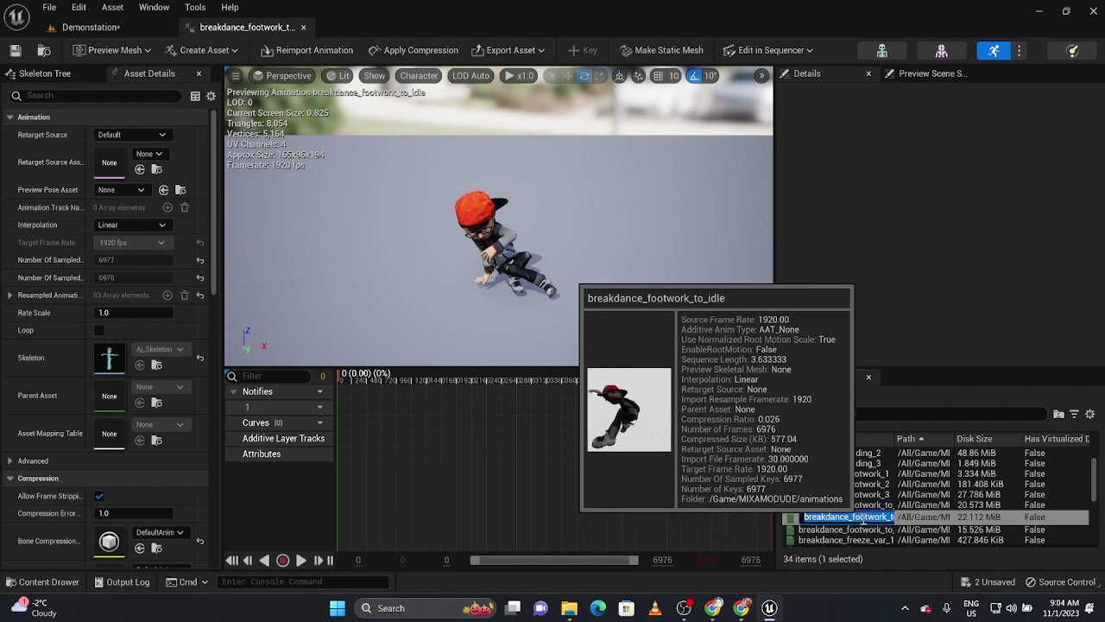
click(1042, 12)
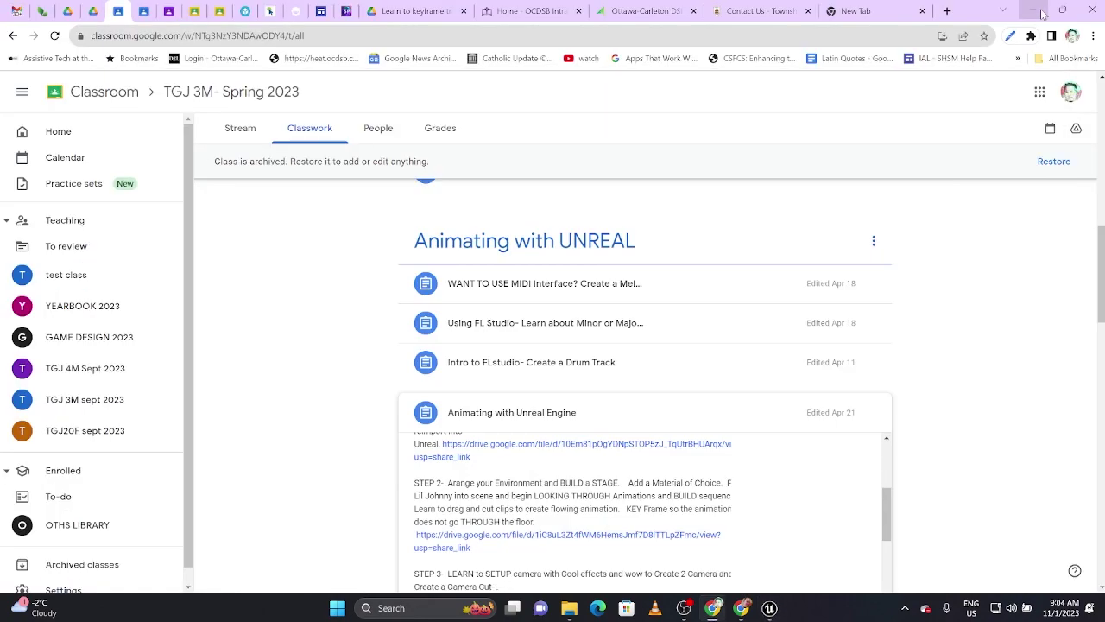
click(769, 609)
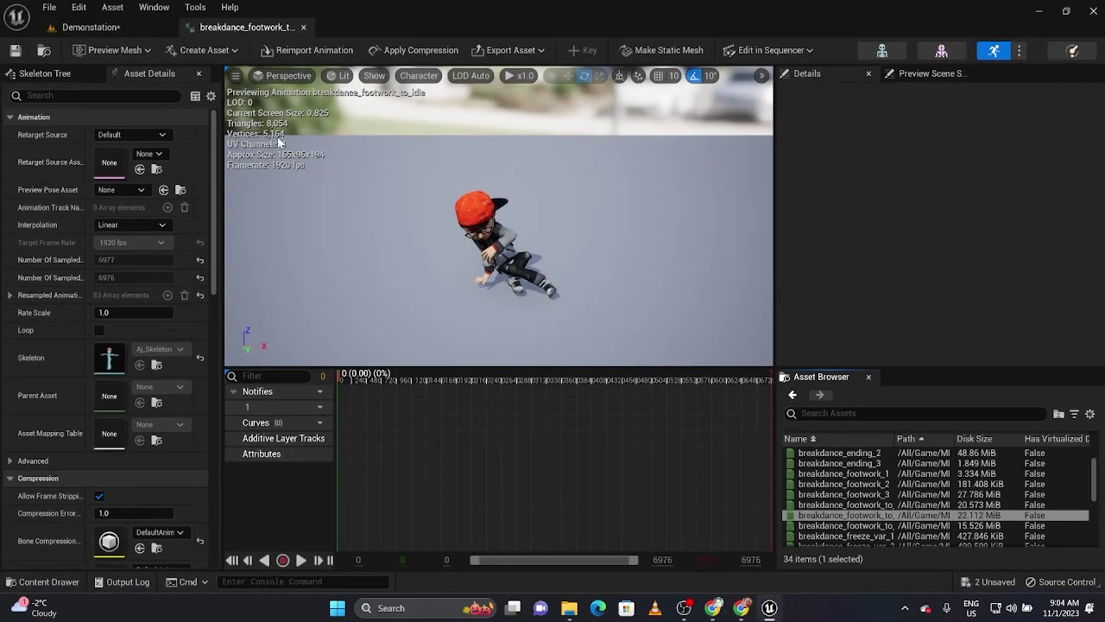
click(86, 27)
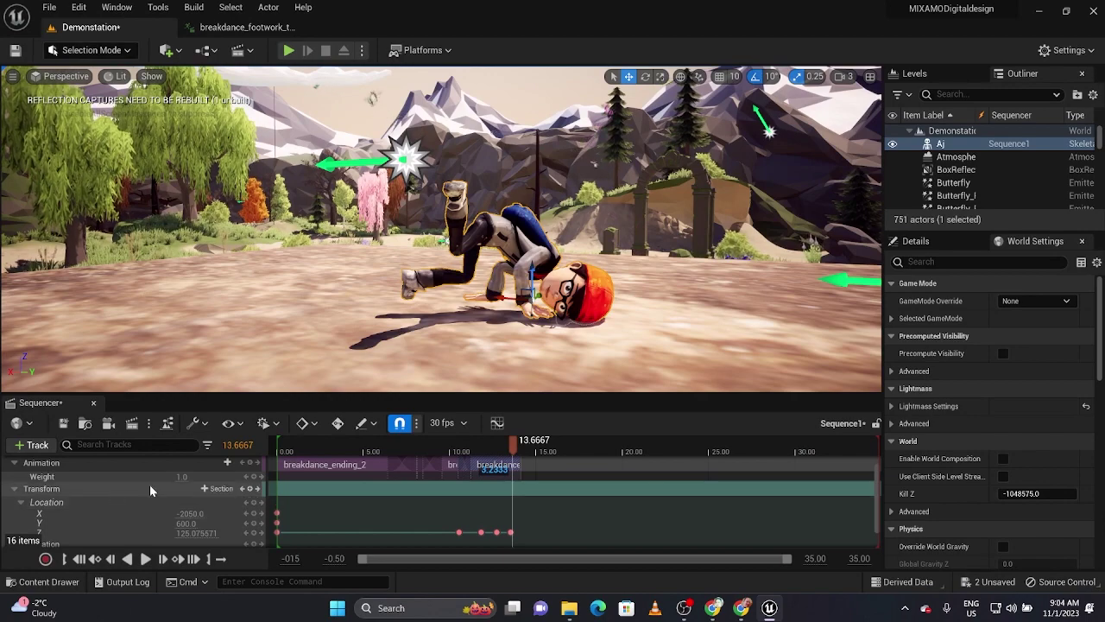
Add breakdance_footwork_to_idle to Aj's Animation track and move it to start at 12.7333 seconds, overlapping the preceding clip
click(221, 463)
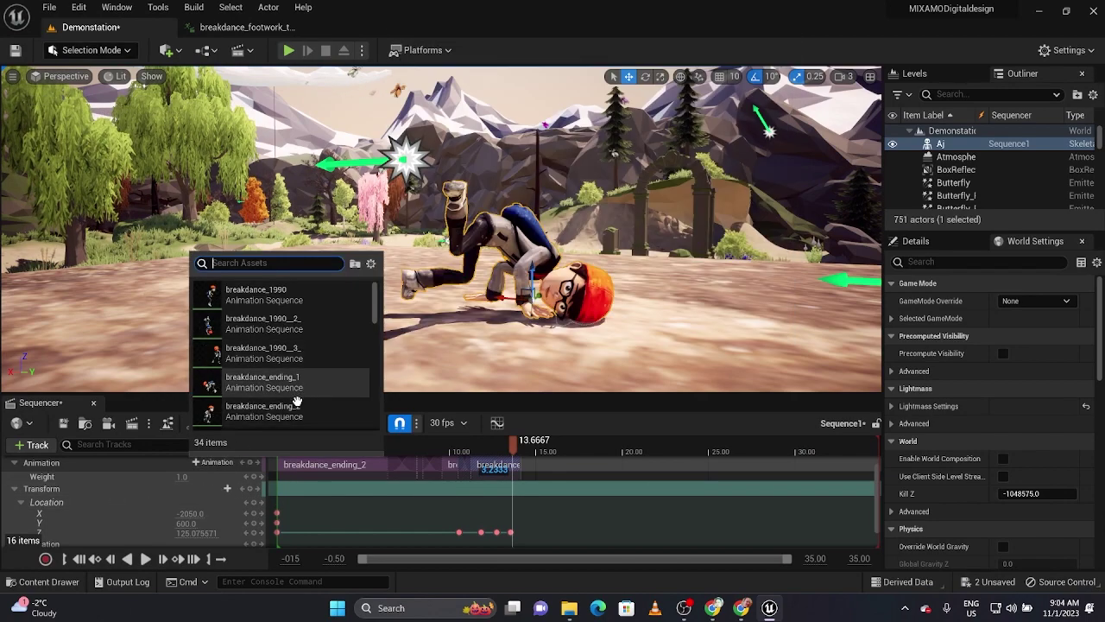
scroll(294, 405, down, 3)
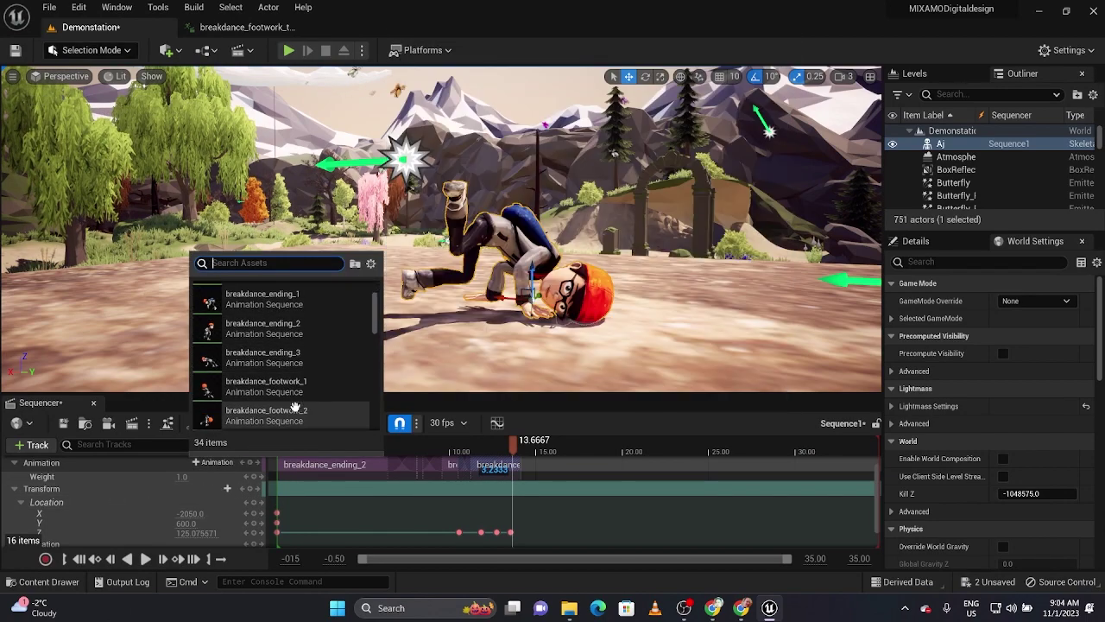
scroll(295, 406, down, 2)
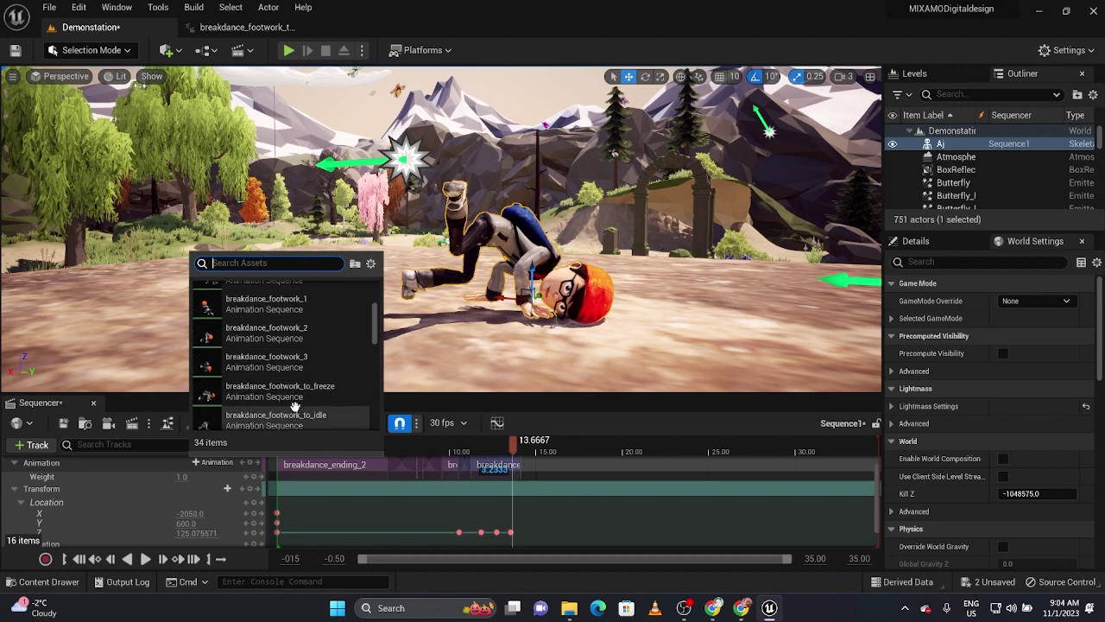
click(297, 399)
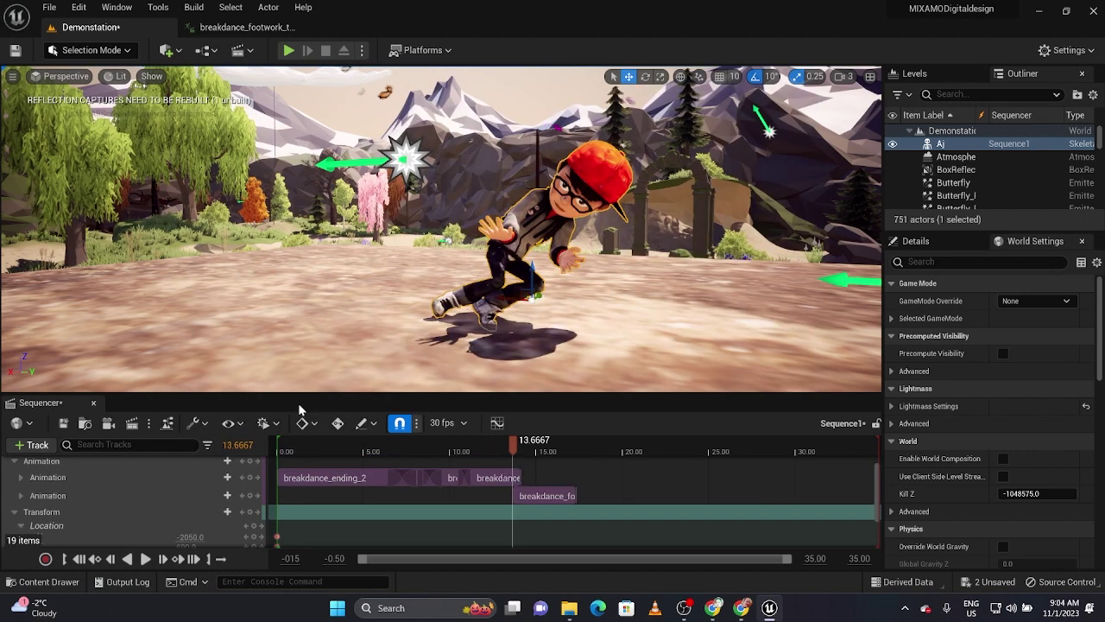
drag(521, 496, 456, 445)
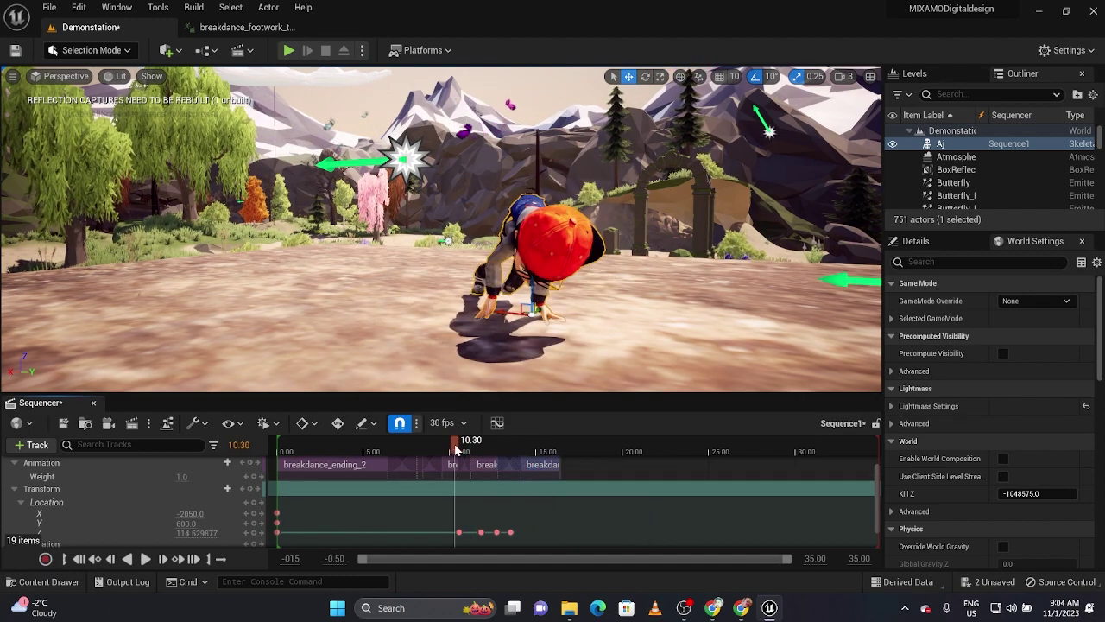
Play back the idle transition from 10.30 seconds and lower Aj's Location Z to about 107.73 at 14.1333 seconds
key(space)
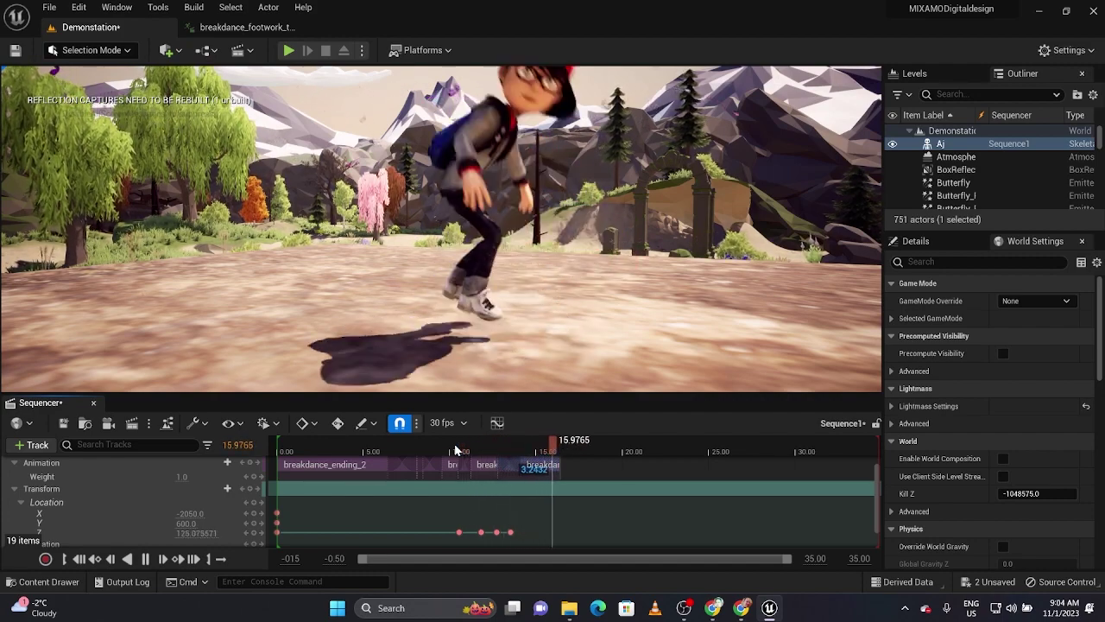
key(space)
drag(566, 445, 523, 450)
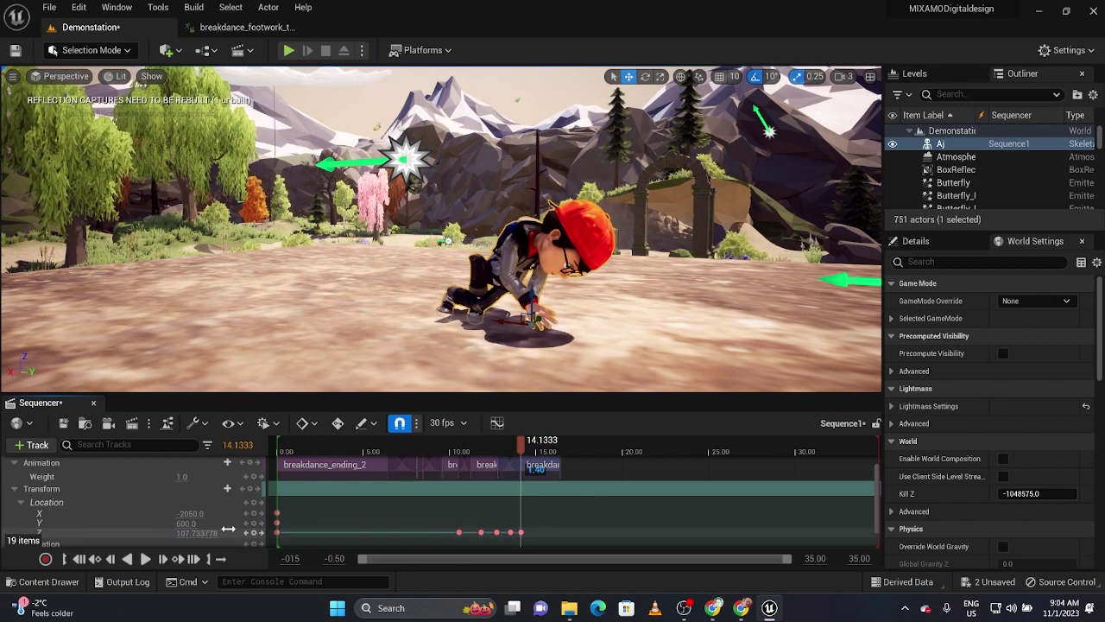
Replay the idle transition and raise the Location Z key at 14.1333 seconds to about 114.02
drag(521, 446, 486, 443)
key(space)
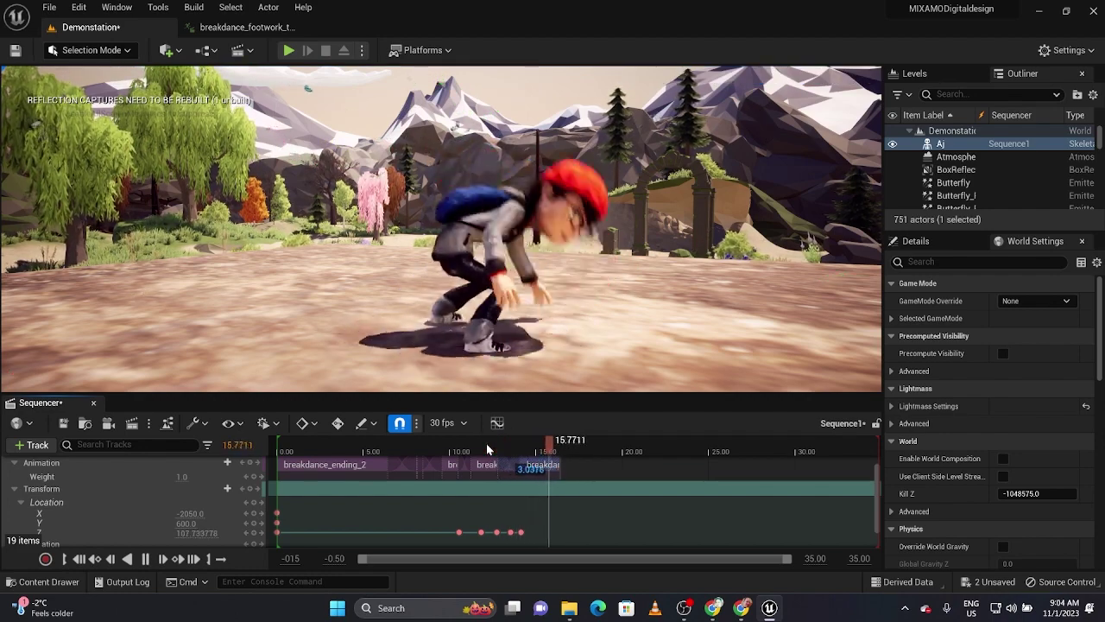
key(space)
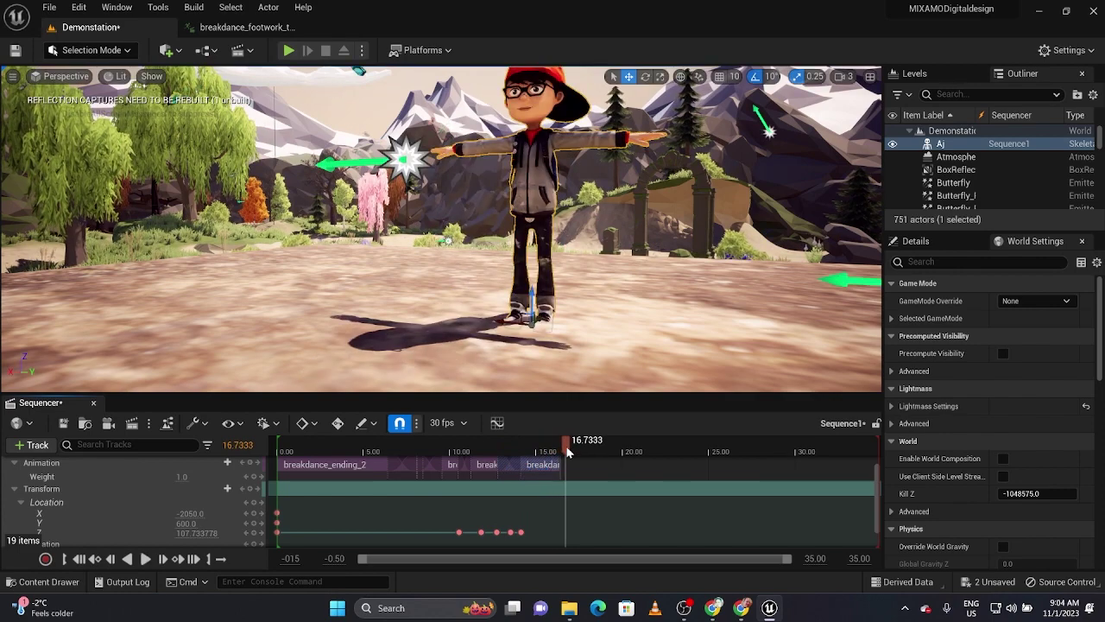
drag(568, 451, 521, 542)
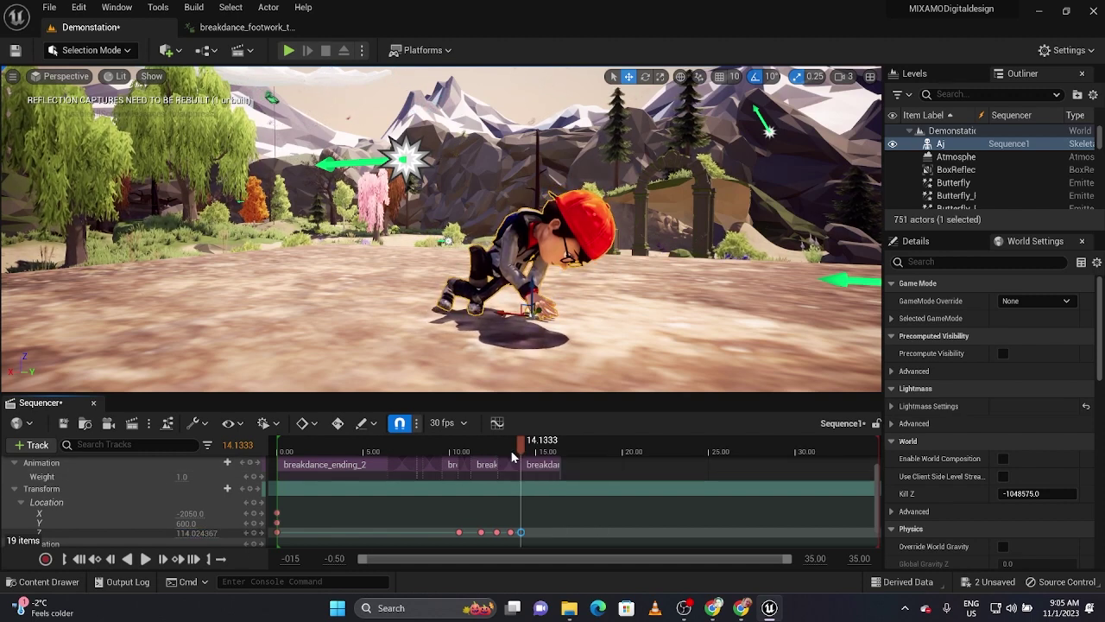
Play back the adjusted transition to the end and scrub the last clip to 16.0667 seconds
click(487, 443)
key(space)
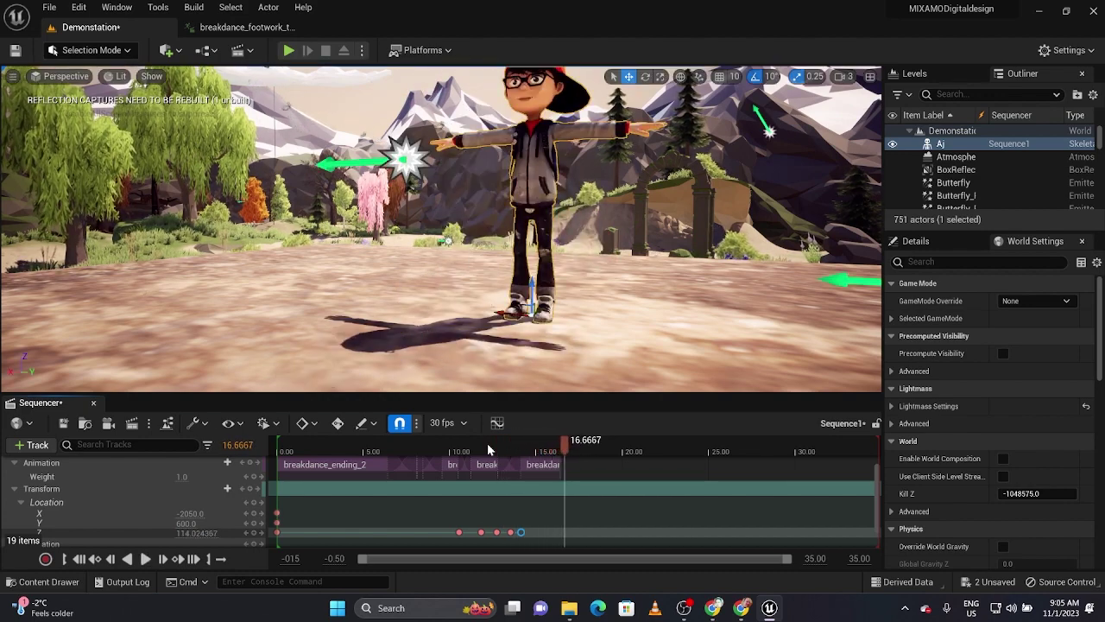
click(574, 447)
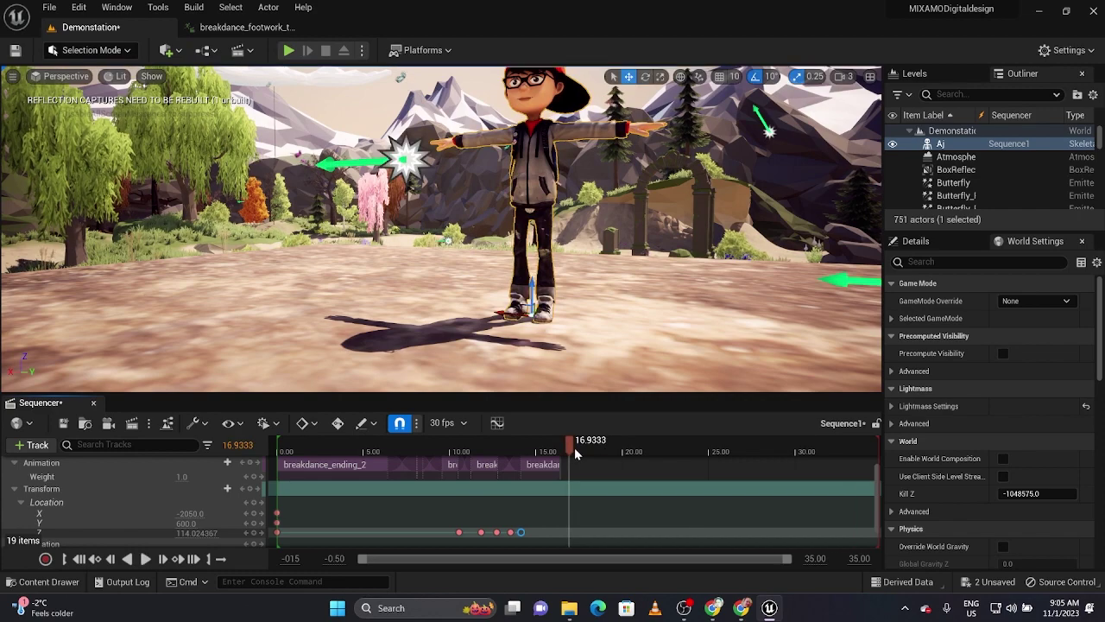
click(546, 448)
drag(546, 452, 555, 454)
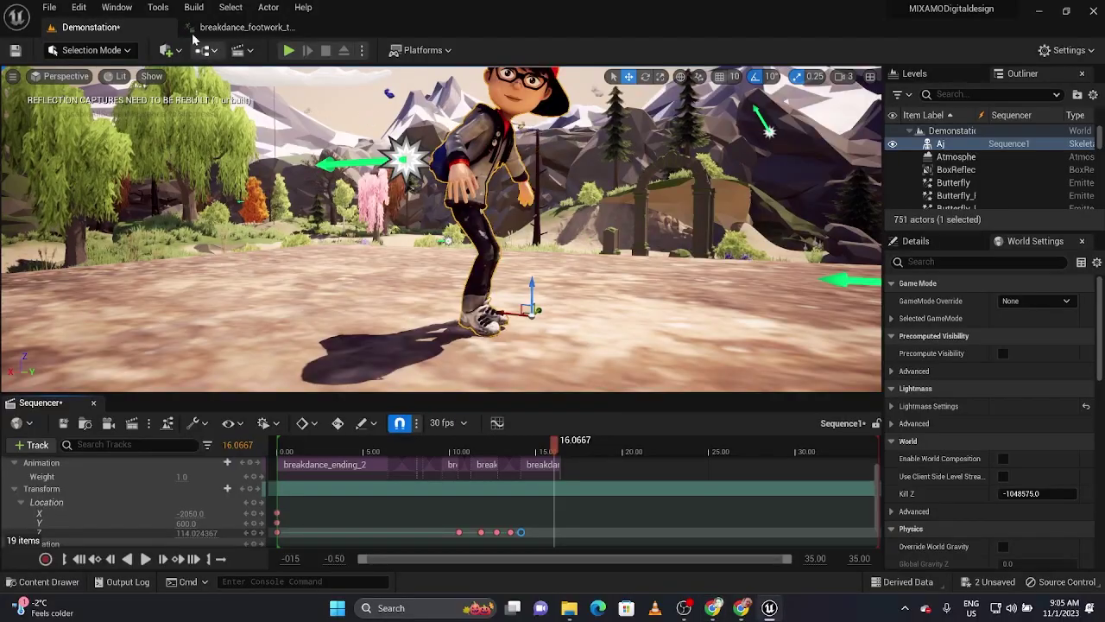
Search the animation editor's assets for "idle" and preview breakdance_footwork_to_idle__2_
click(207, 27)
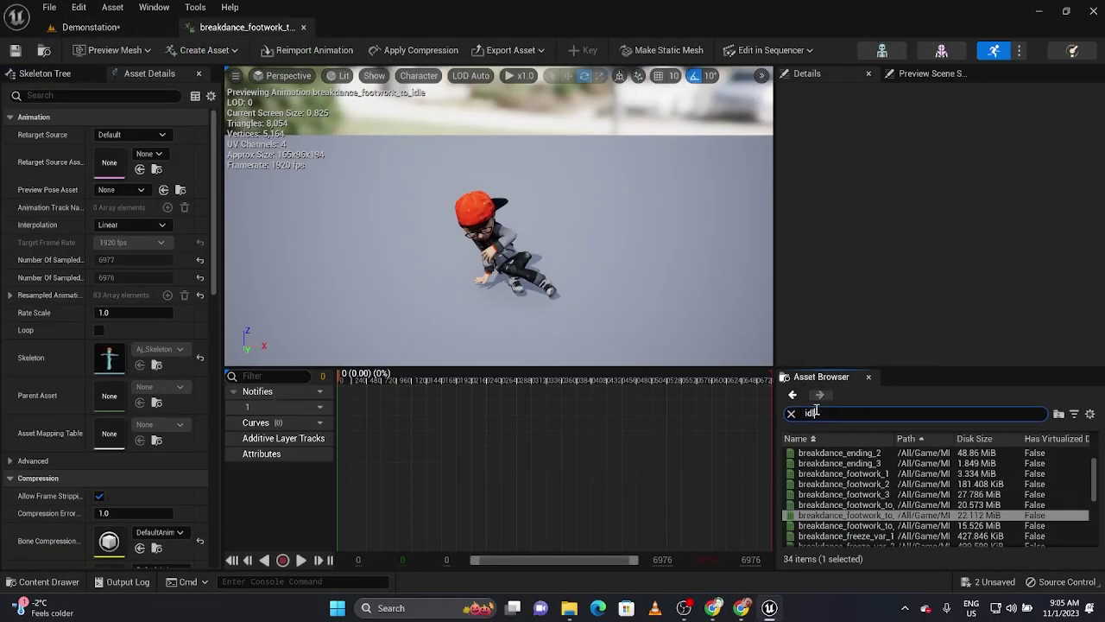
text(e)
mouse_move(890, 455)
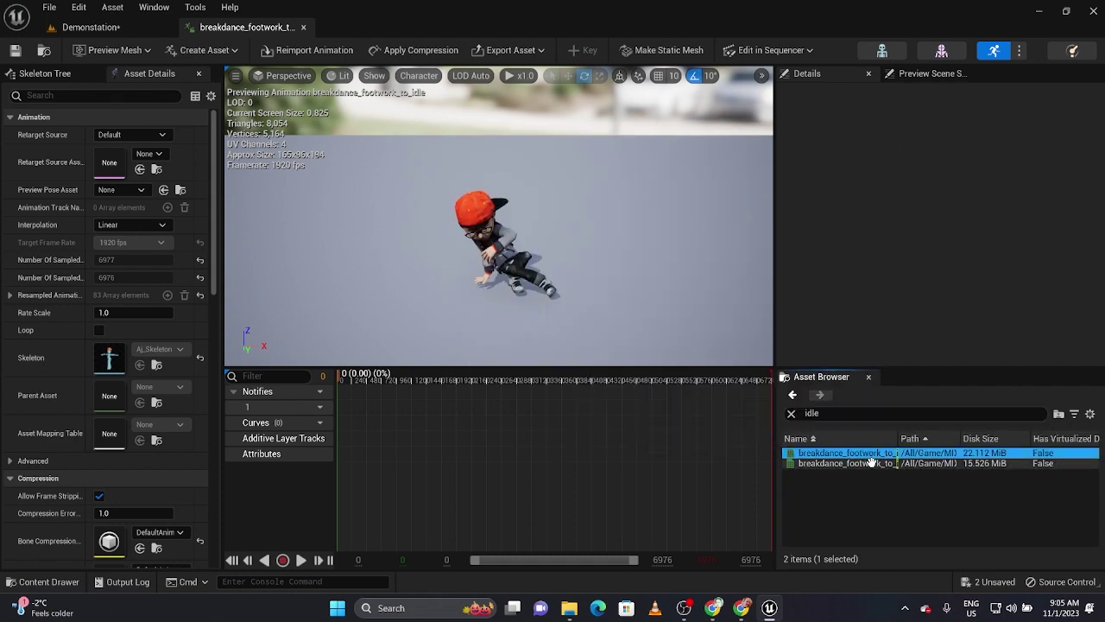
click(866, 466)
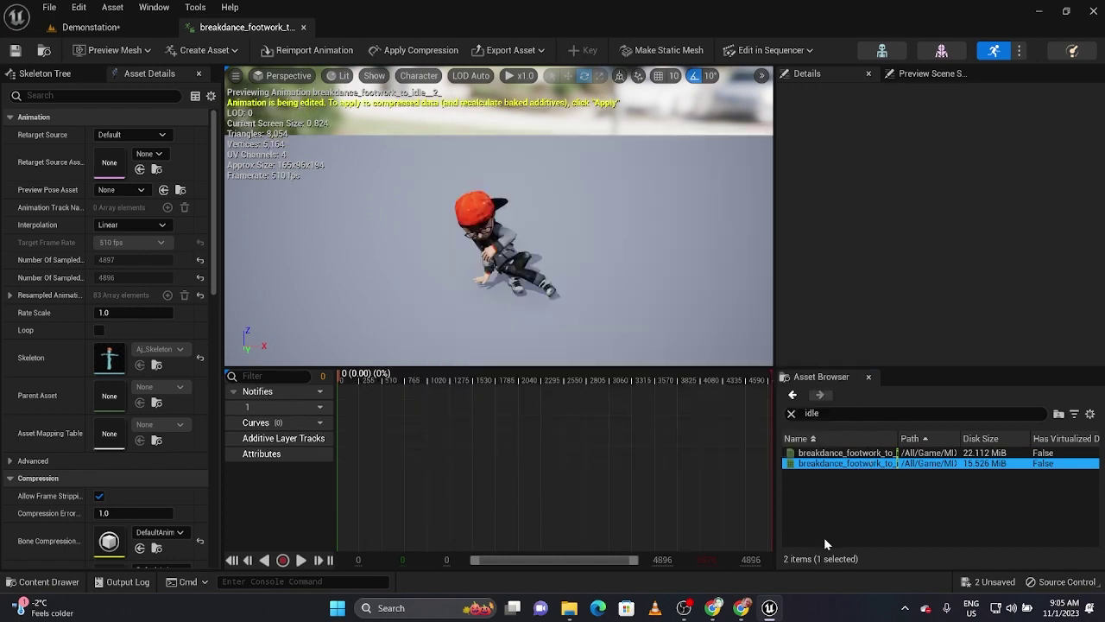
Clear the asset search and preview the flair, flair__2_ and flair__3_ animations
click(791, 413)
scroll(992, 492, up, 2)
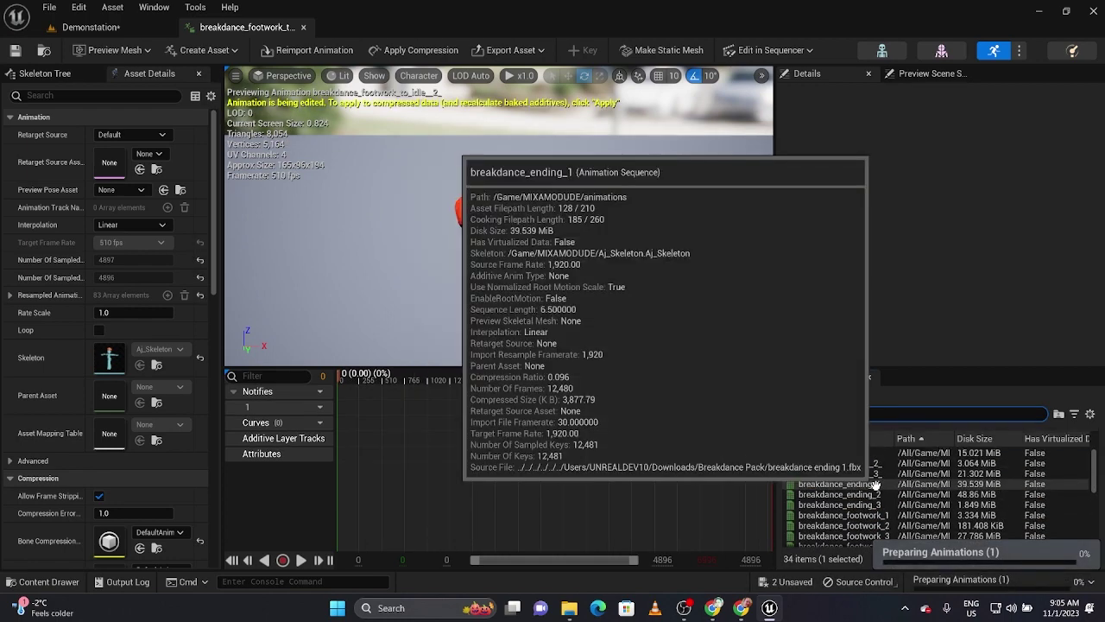
scroll(1054, 494, down, 6)
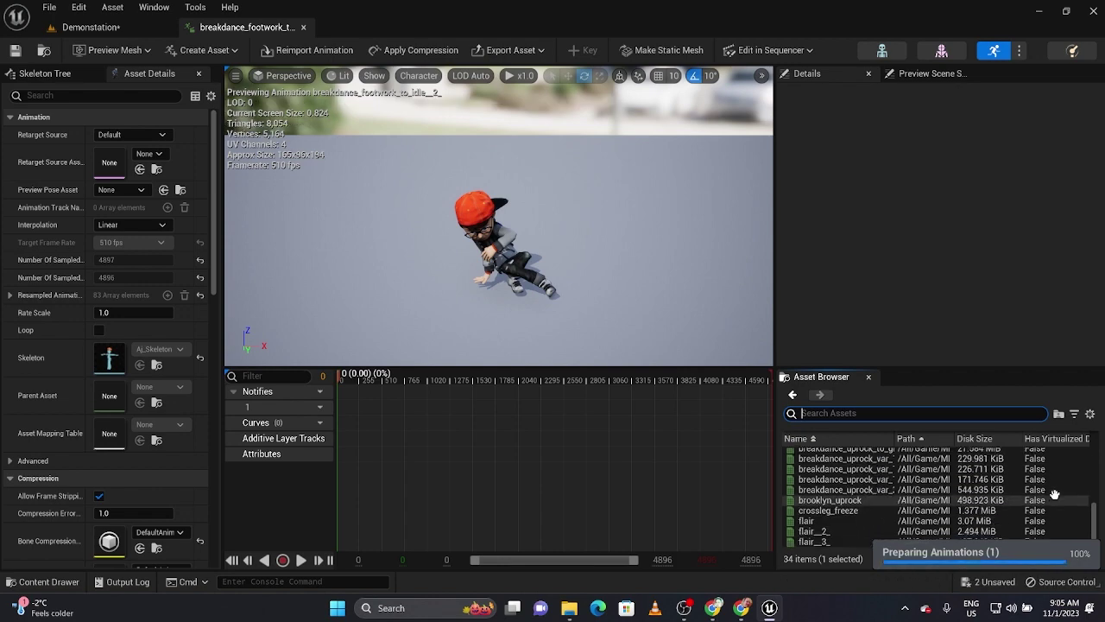
click(850, 521)
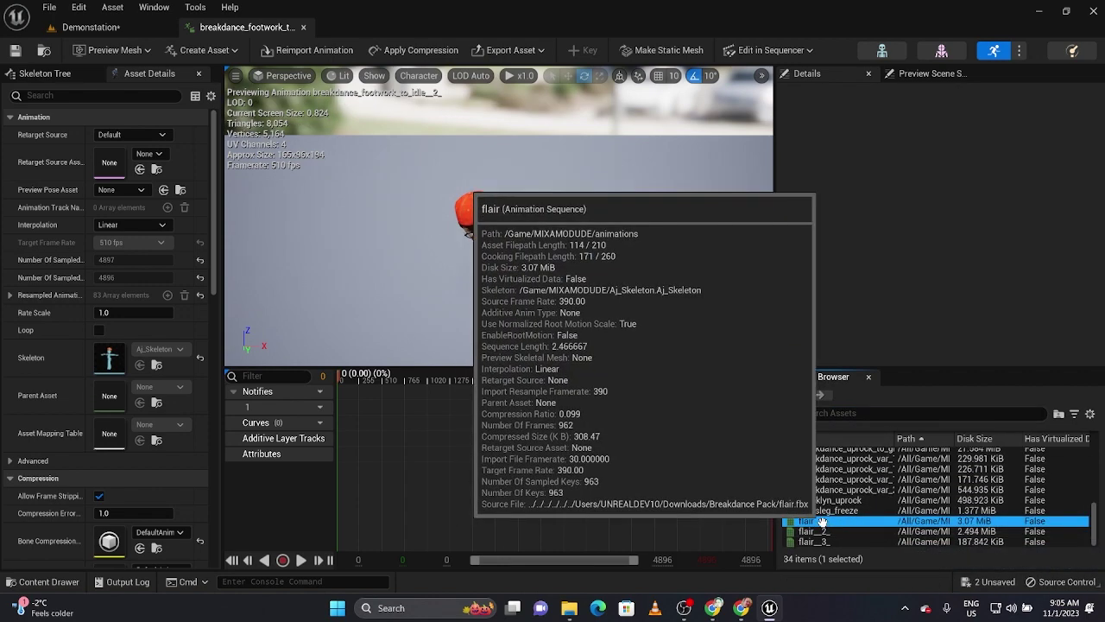
double_click(820, 522)
double_click(812, 531)
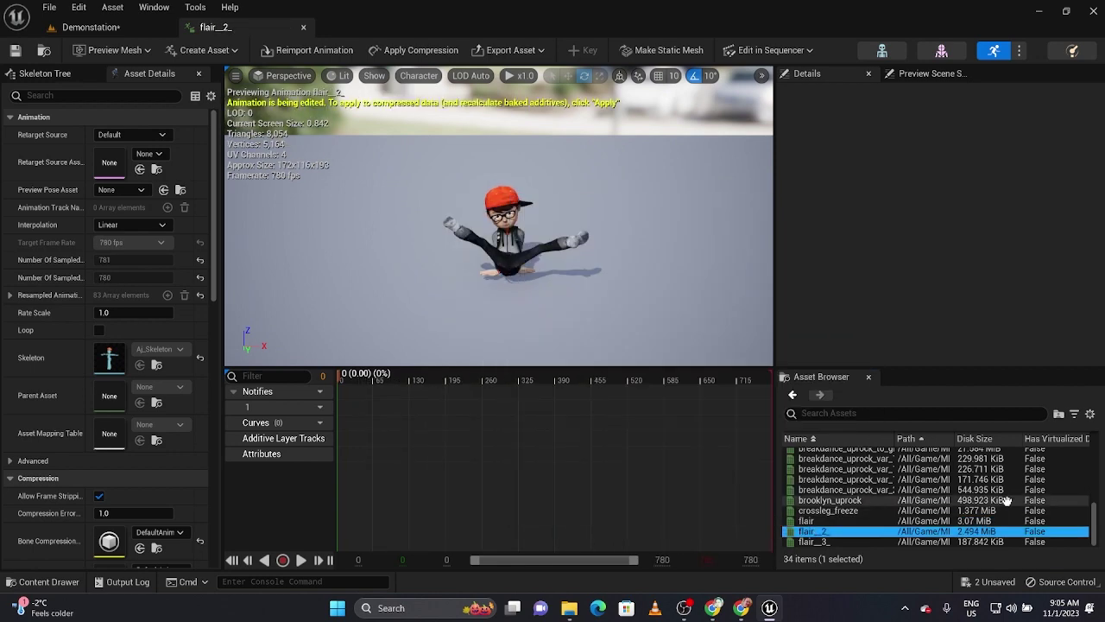
click(816, 541)
double_click(816, 542)
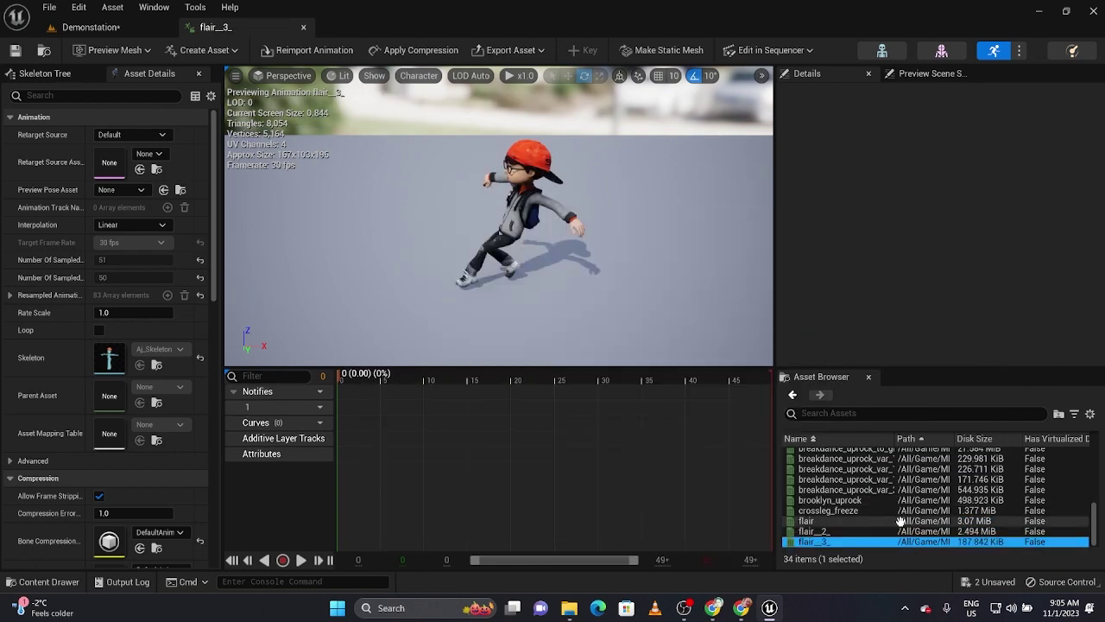
Open breakdance_ending_2 from the animation editor's asset list and preview it
mouse_move(853, 515)
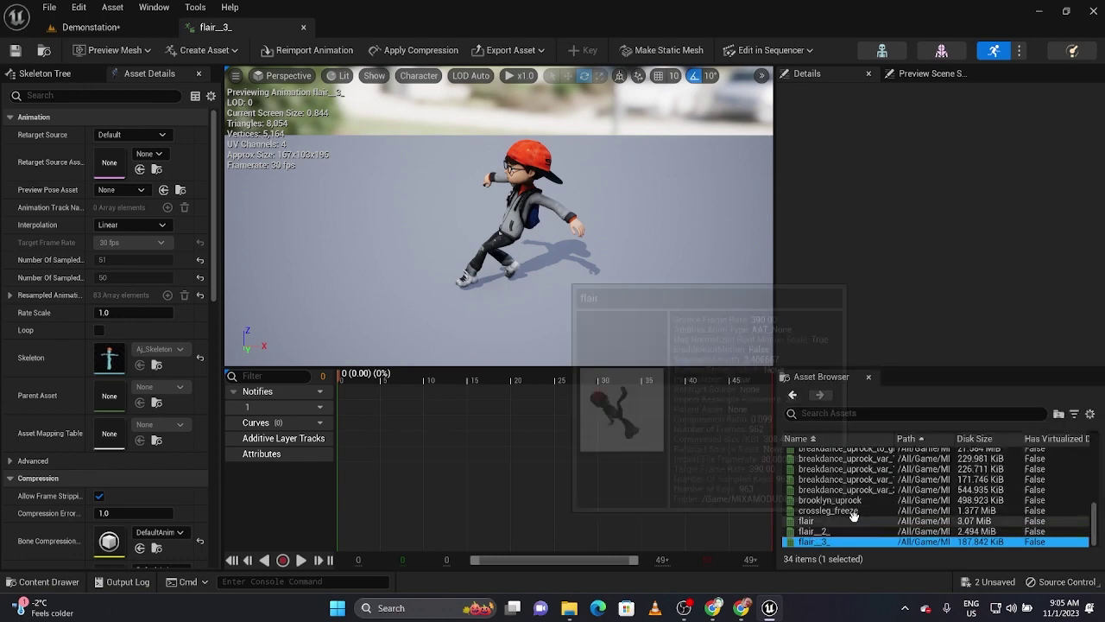
scroll(853, 515, up, 5)
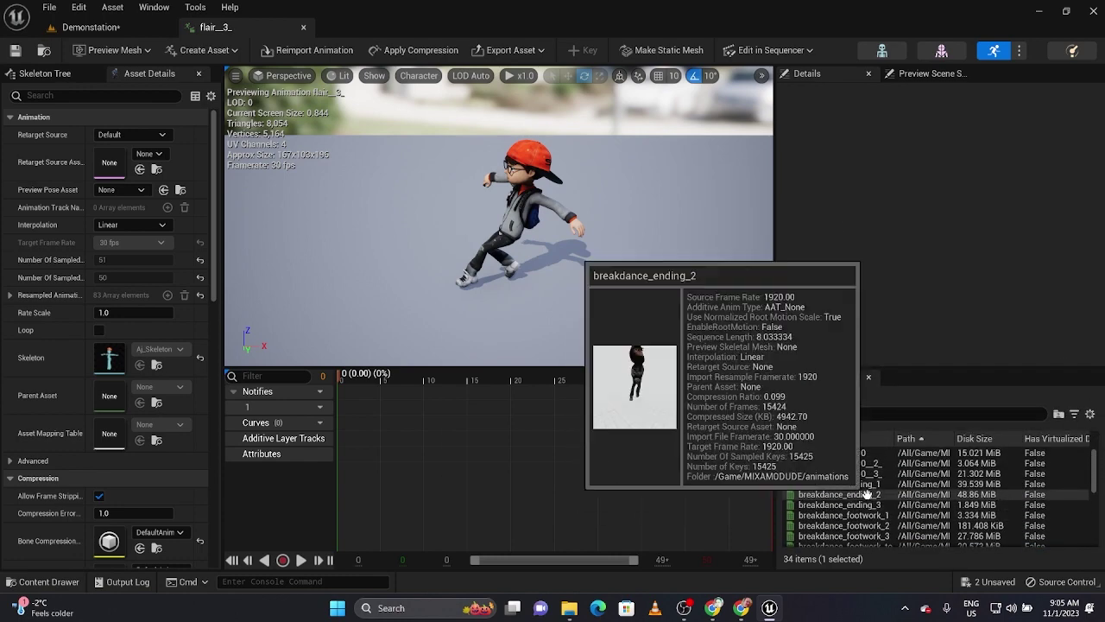
double_click(866, 494)
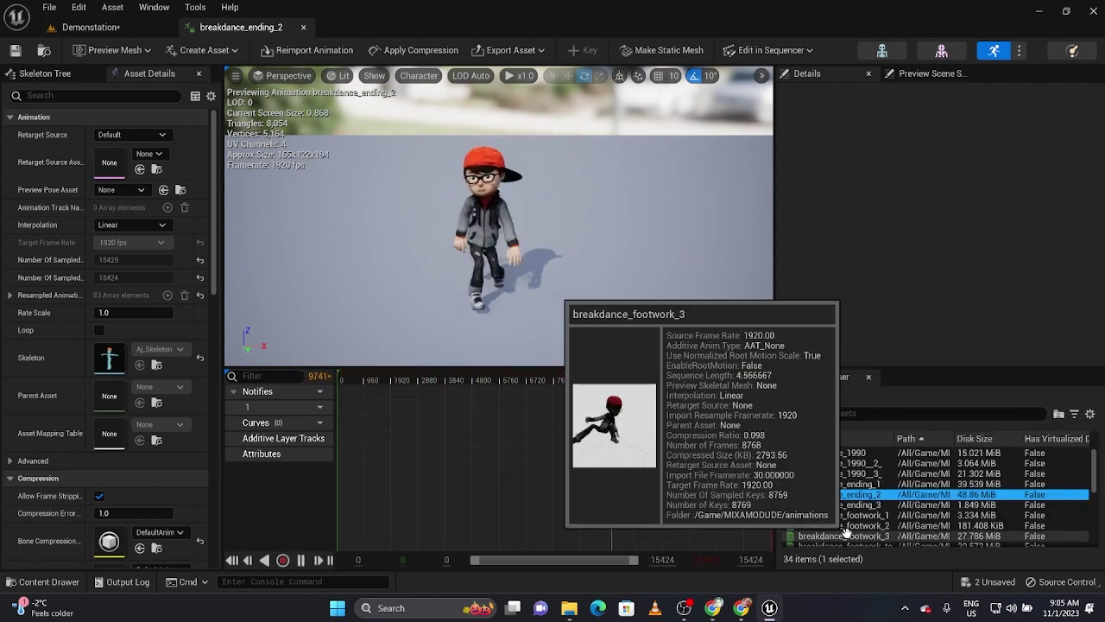
mouse_move(949, 516)
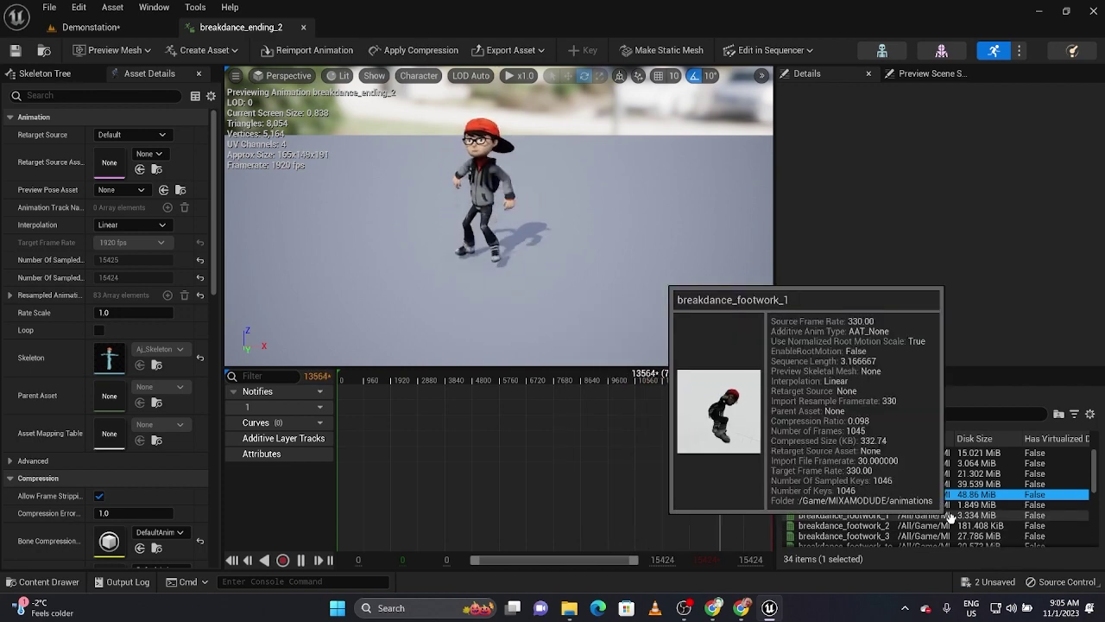
key(space)
Return to the Demonstation level and add a breakdance_ending_2 clip to Aj's animation track at 16.0667 seconds
click(95, 27)
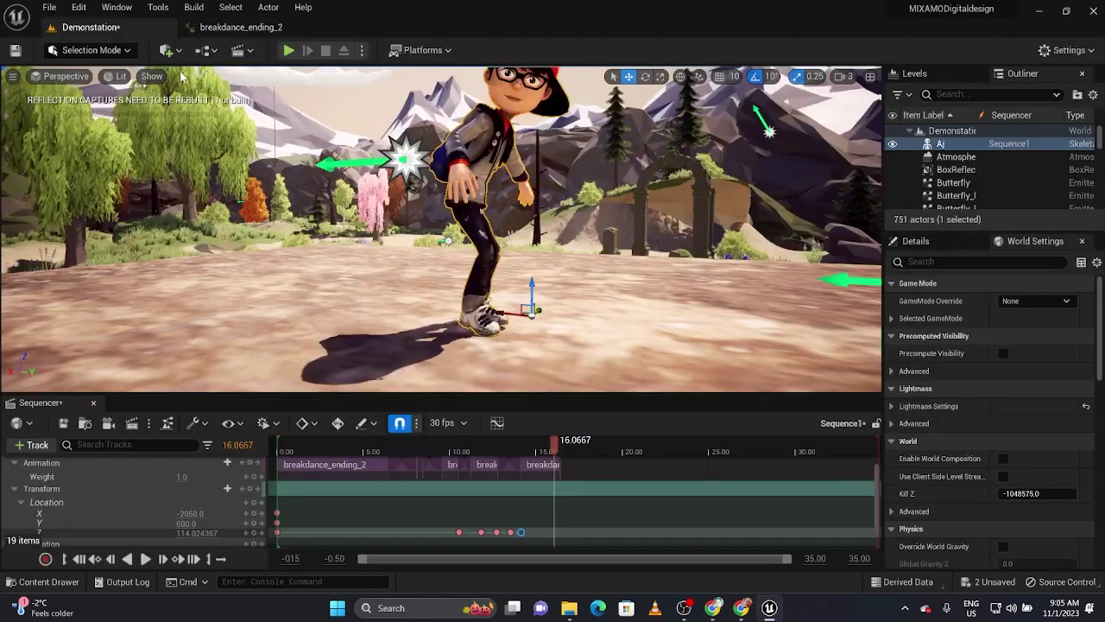
click(216, 462)
scroll(259, 380, down, 3)
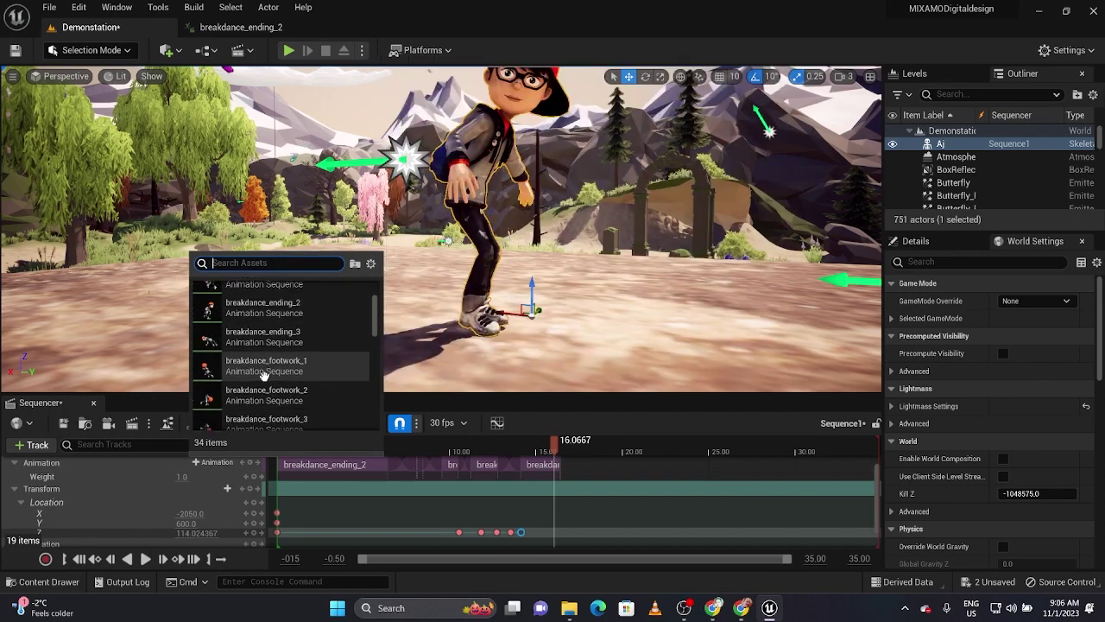
scroll(264, 376, down, 1)
scroll(264, 375, down, 4)
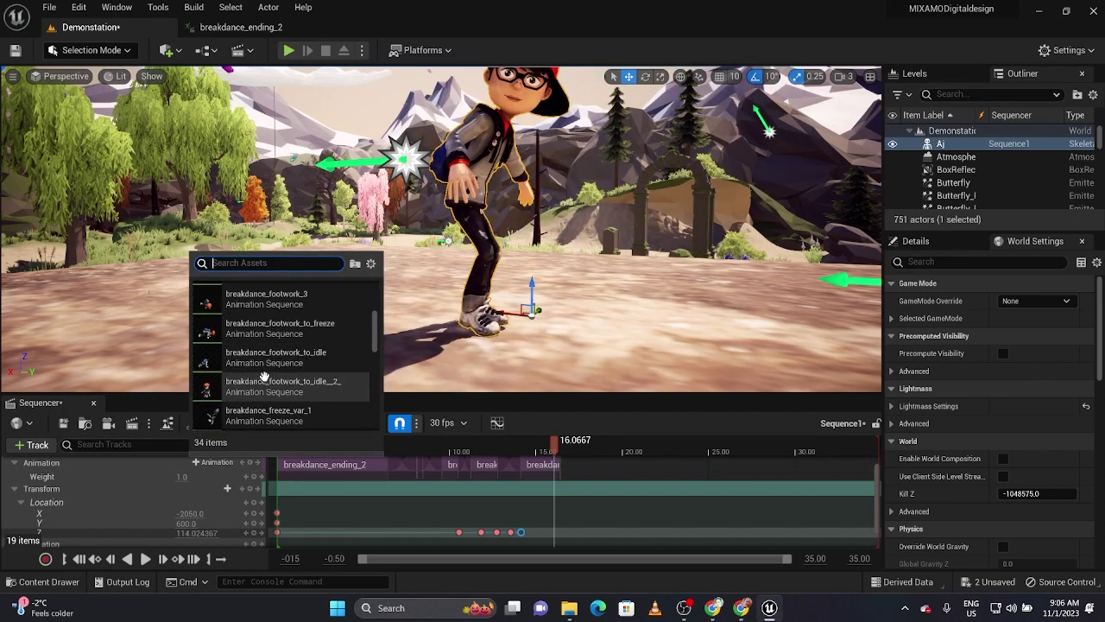
scroll(264, 375, up, 4)
scroll(263, 376, up, 5)
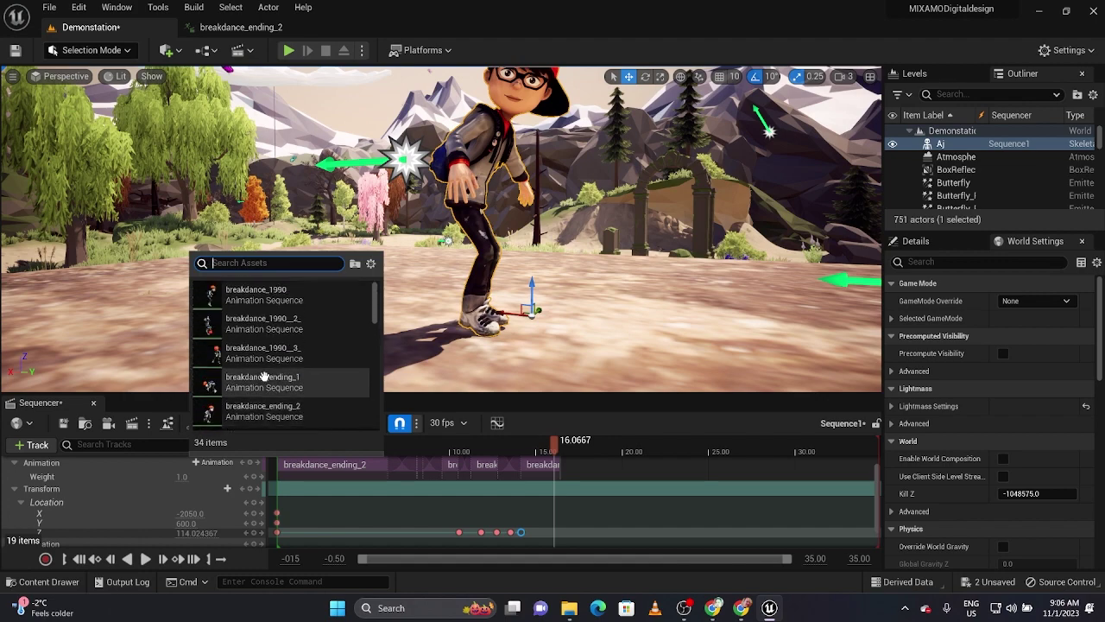
click(262, 390)
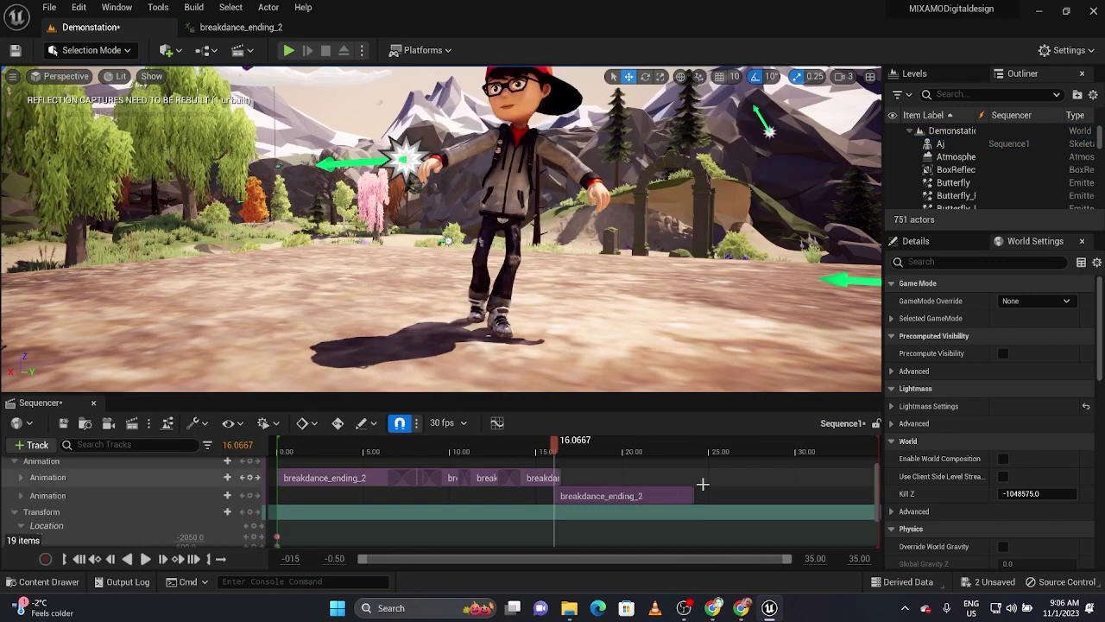
Blend the new breakdance_ending_2 clip into the preceding clip by starting it at about 15.10 seconds, and save the sequence
drag(636, 477, 628, 478)
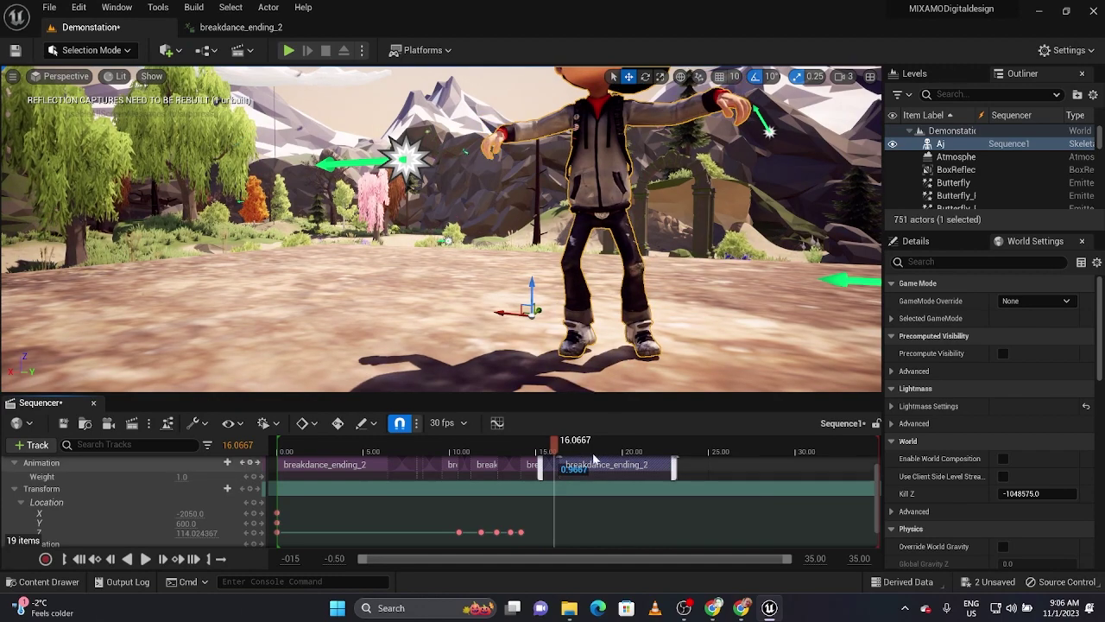
drag(557, 449, 529, 449)
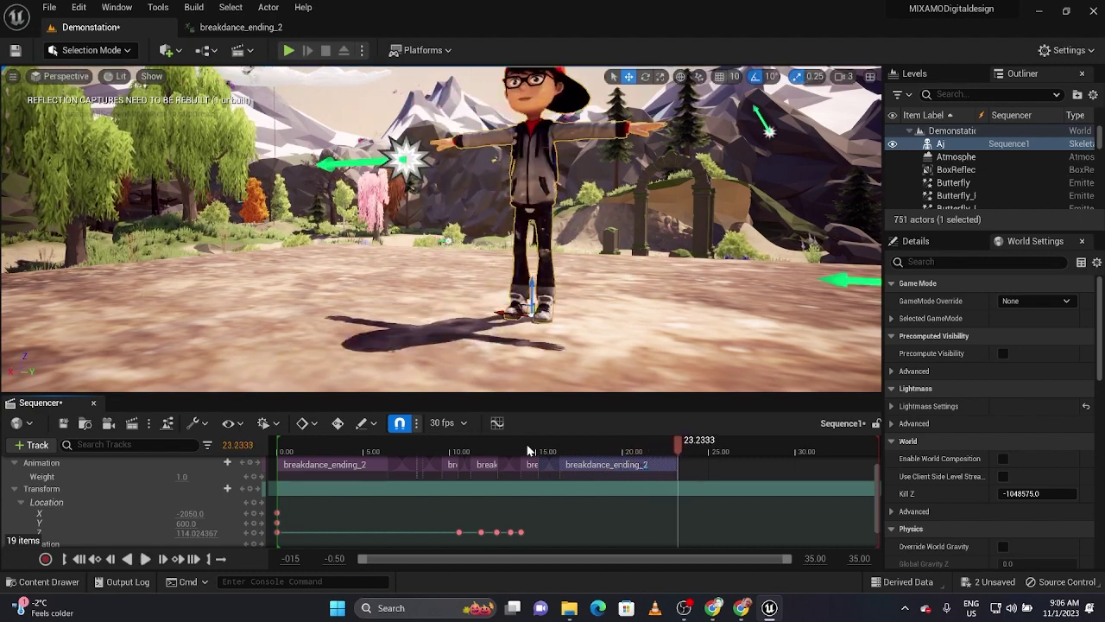
click(64, 424)
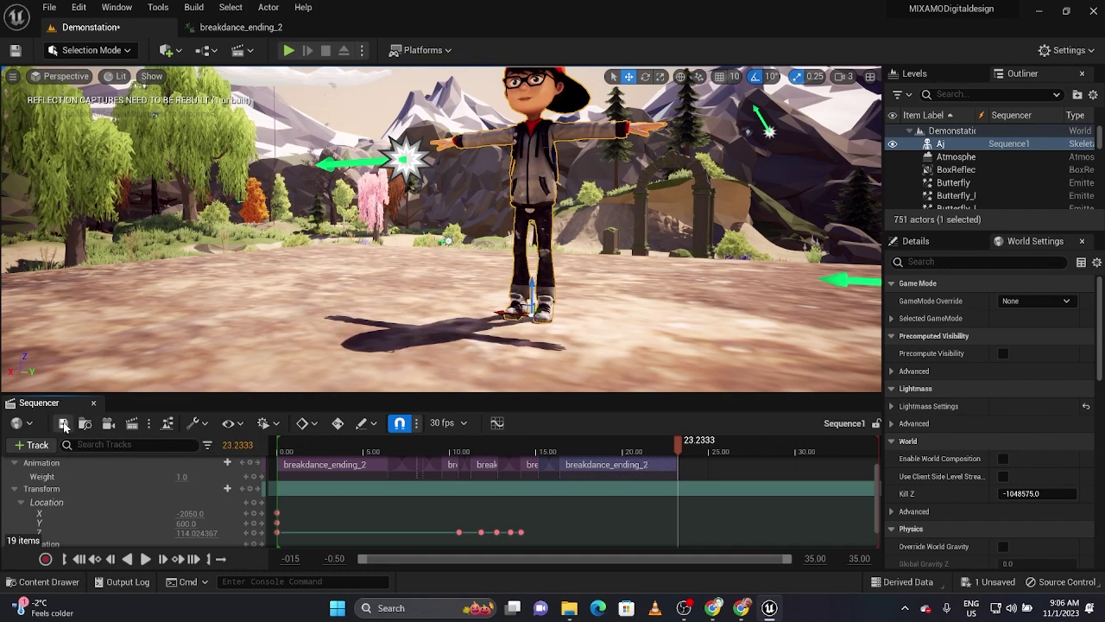
Play the whole sequence from the start in a wider, elevated view of Aj on the ground
scroll(304, 292, down, 4)
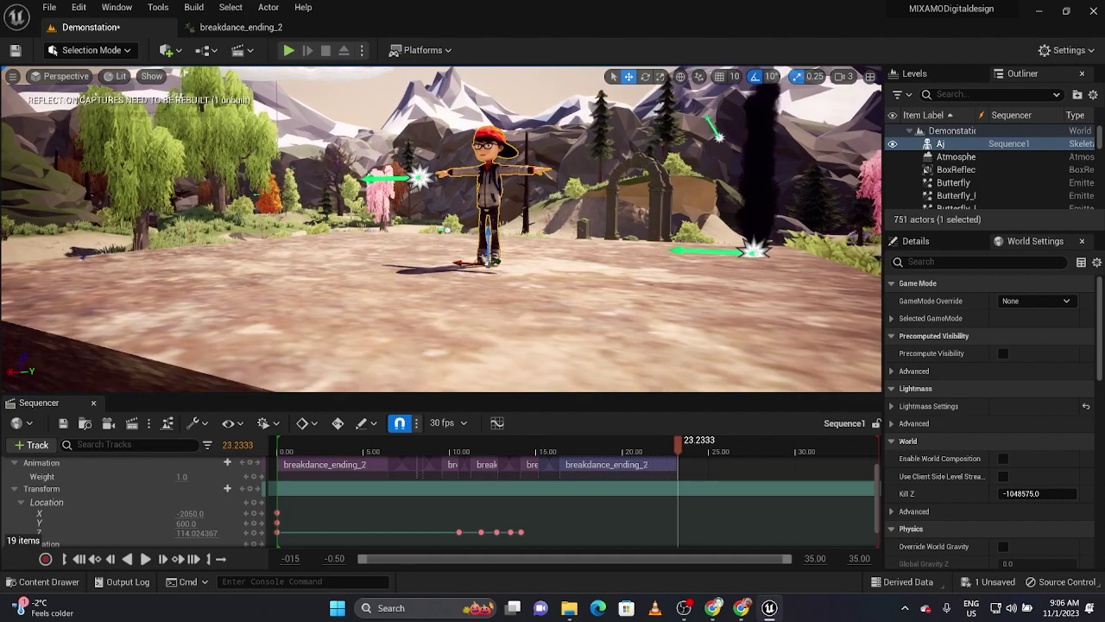
scroll(304, 292, down, 5)
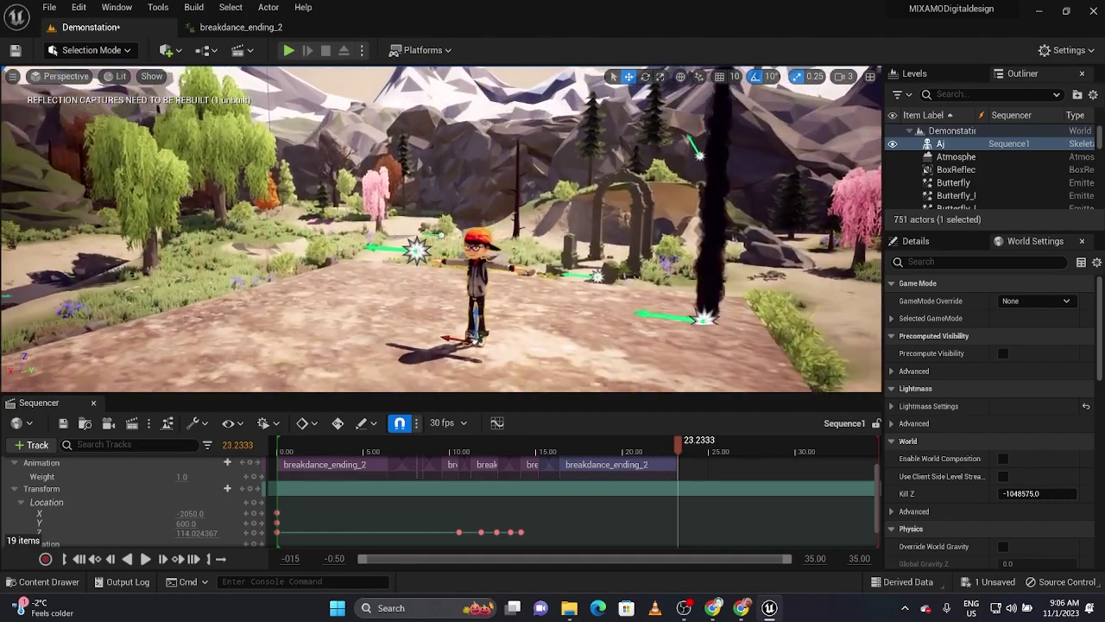
right_drag(358, 270, 357, 270)
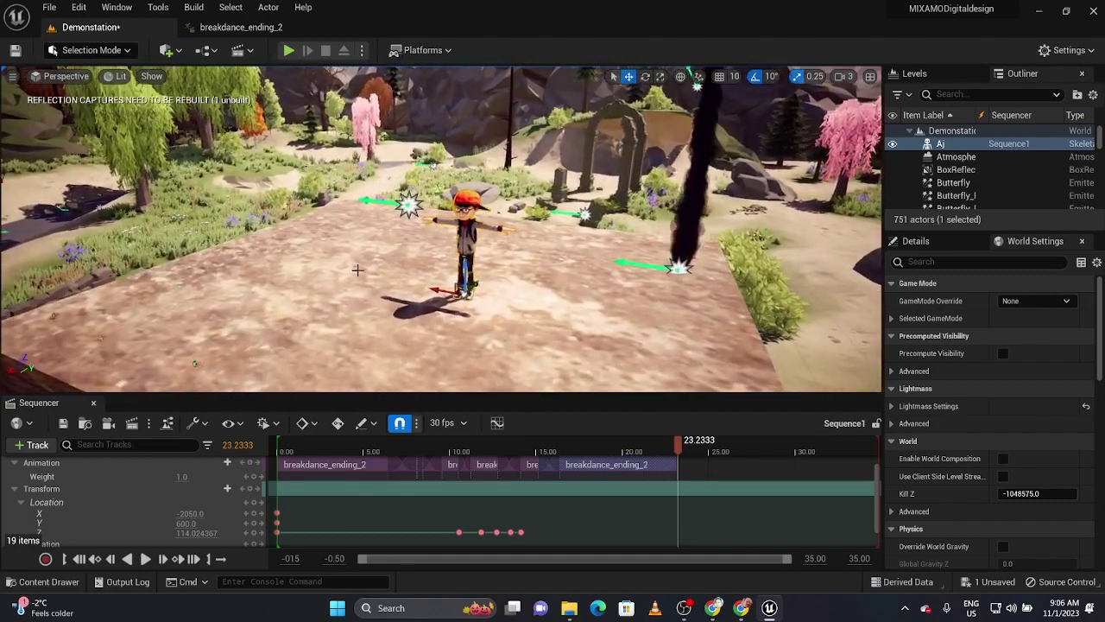
click(285, 443)
key(space)
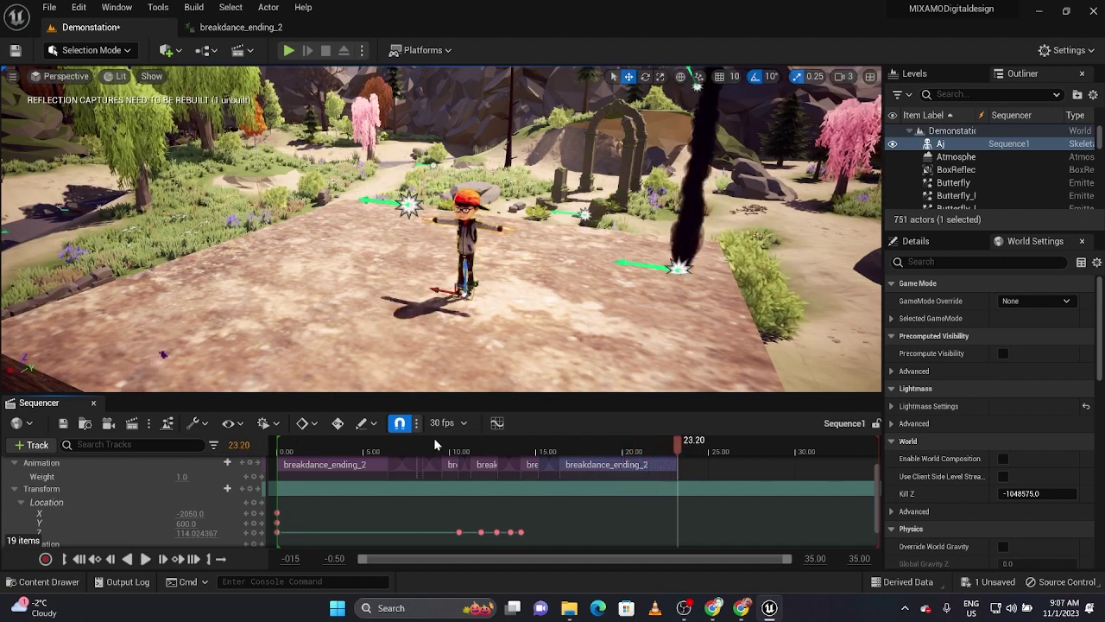
Scrub to 22.8333 seconds and examine the last breakdance_ending_2 clip's section properties, including the advanced roll frame settings
drag(682, 441, 672, 441)
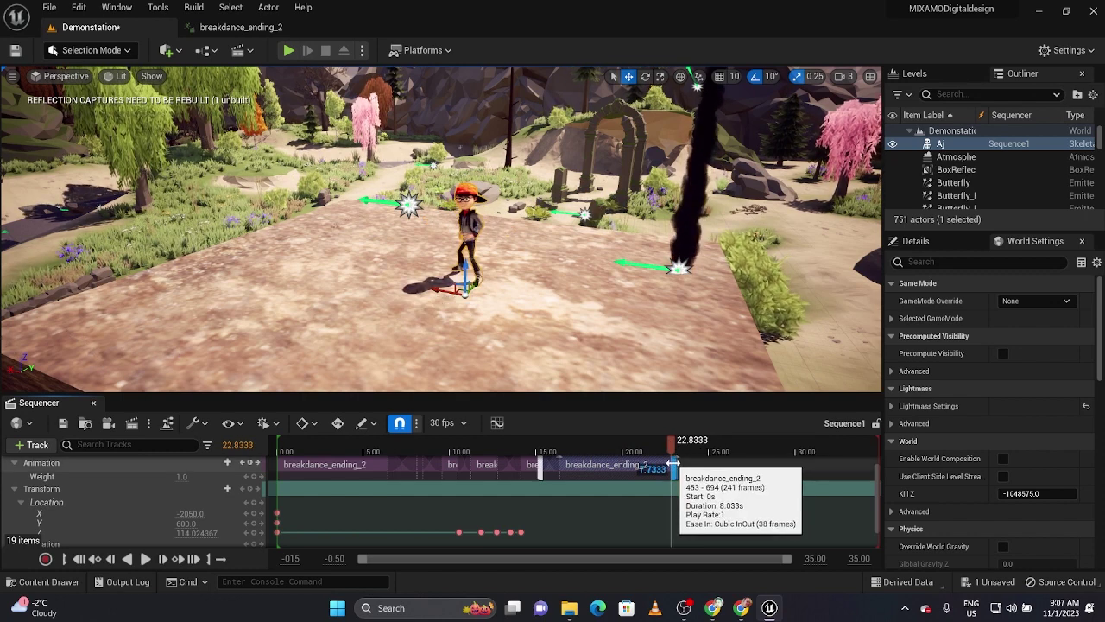
right_click(672, 467)
key(Escape)
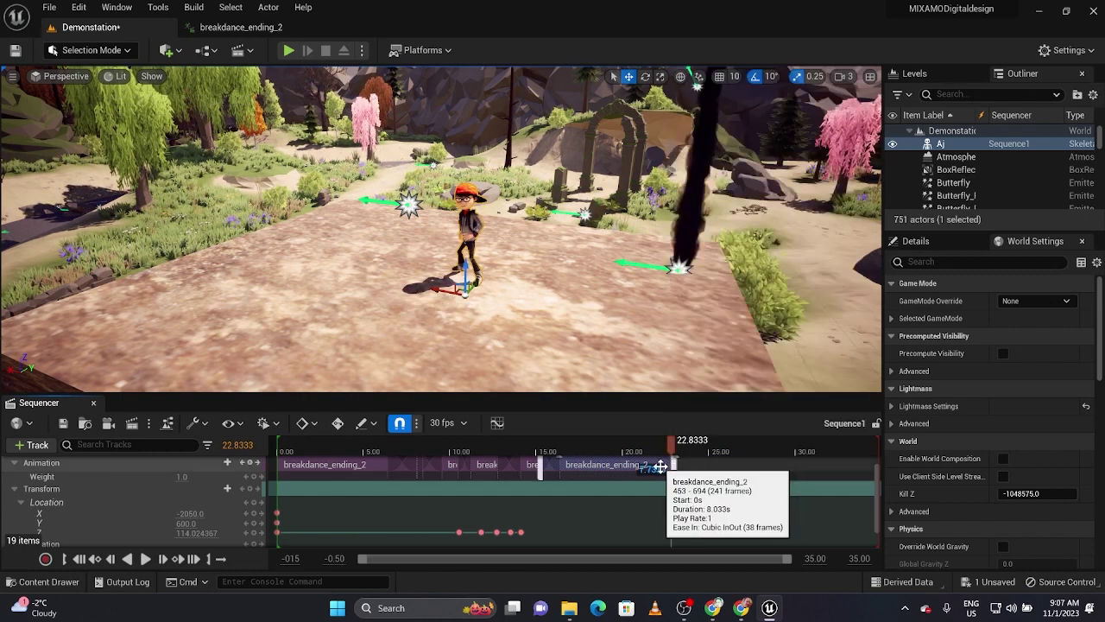
scroll(660, 466, down, 2)
click(636, 466)
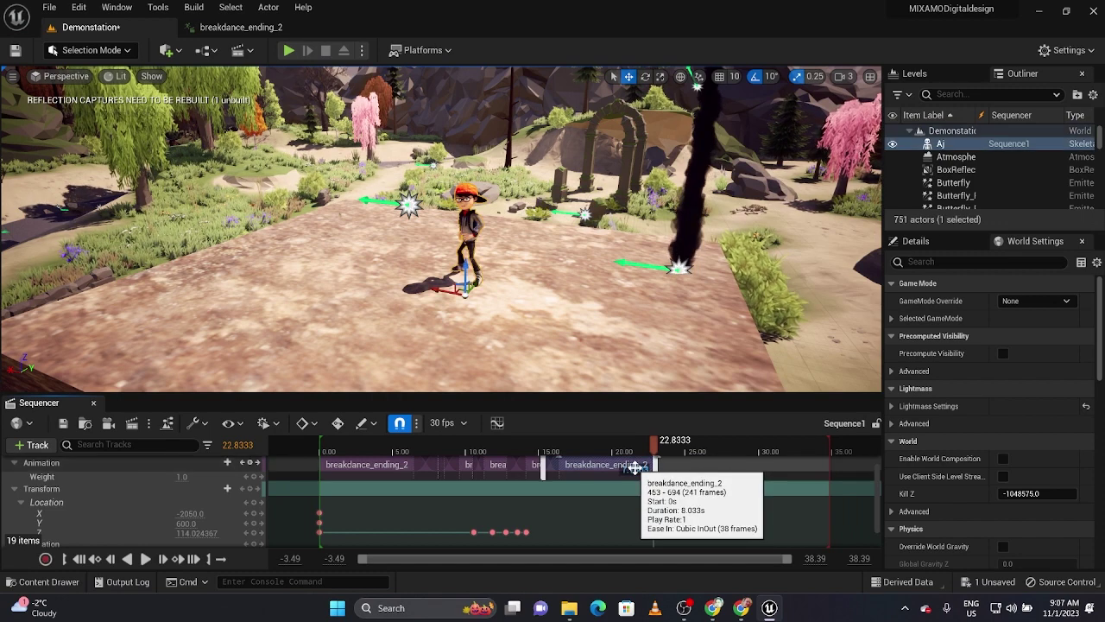
drag(656, 466, 658, 463)
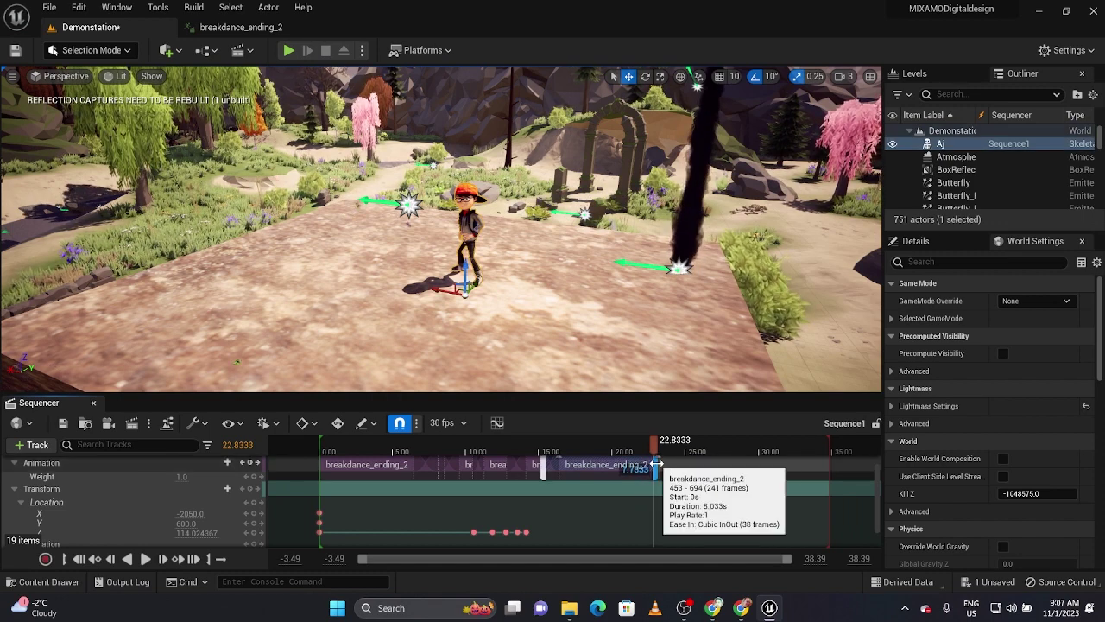
right_click(658, 467)
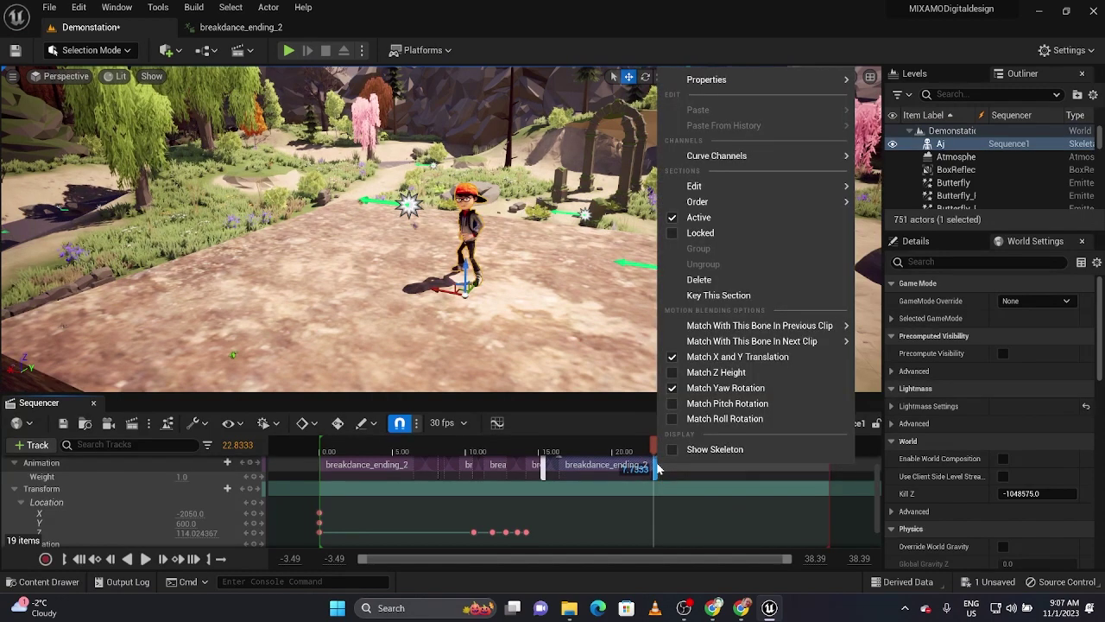
mouse_move(734, 80)
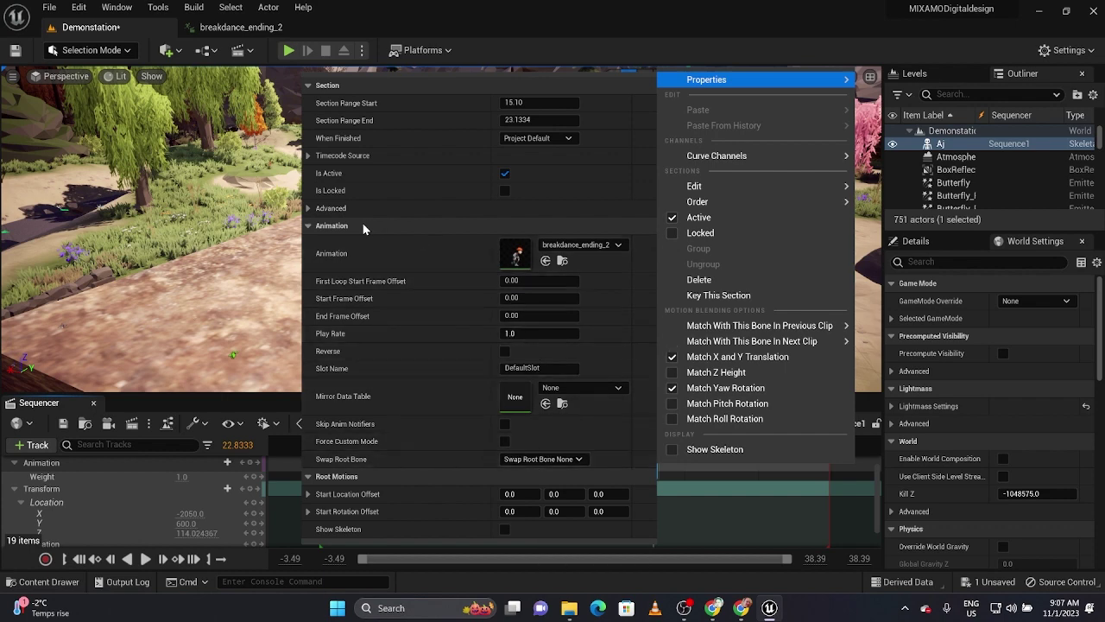
click(309, 210)
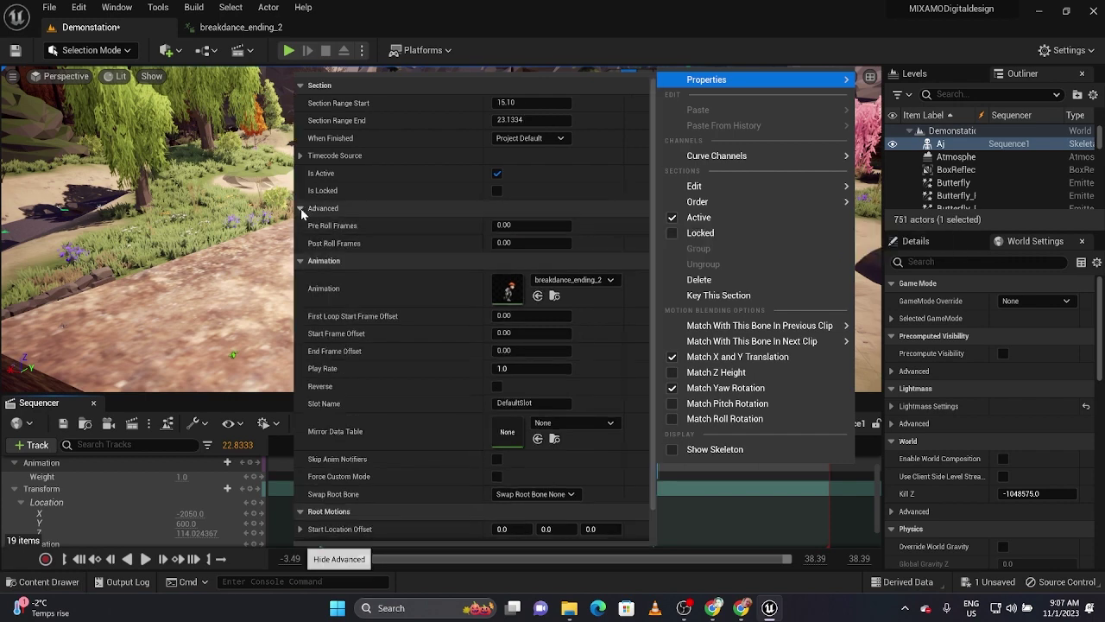
click(309, 210)
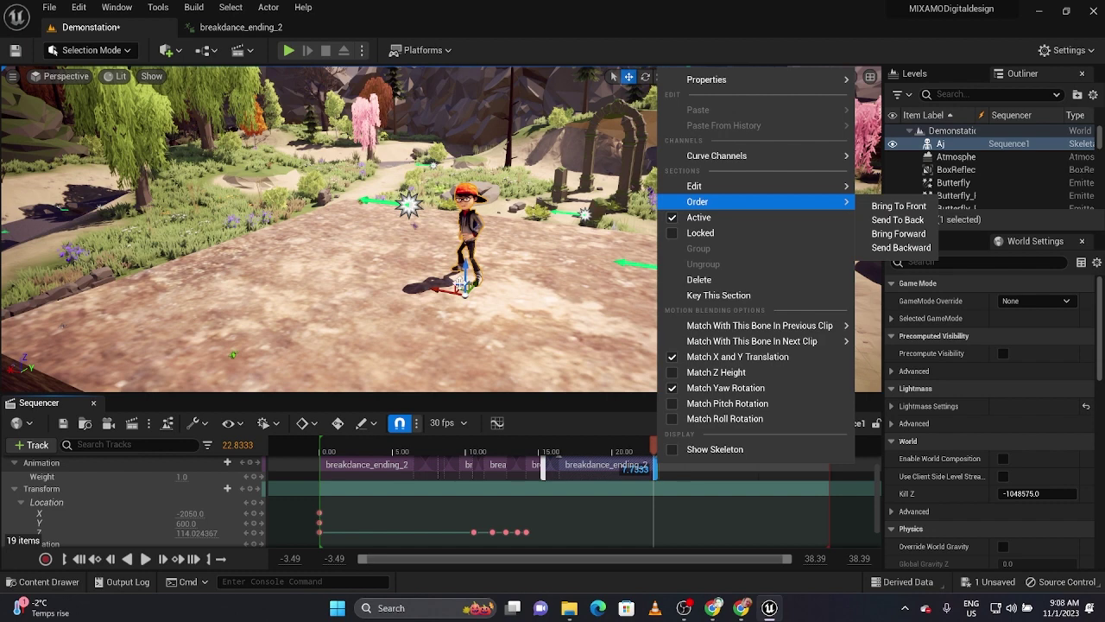
click(489, 290)
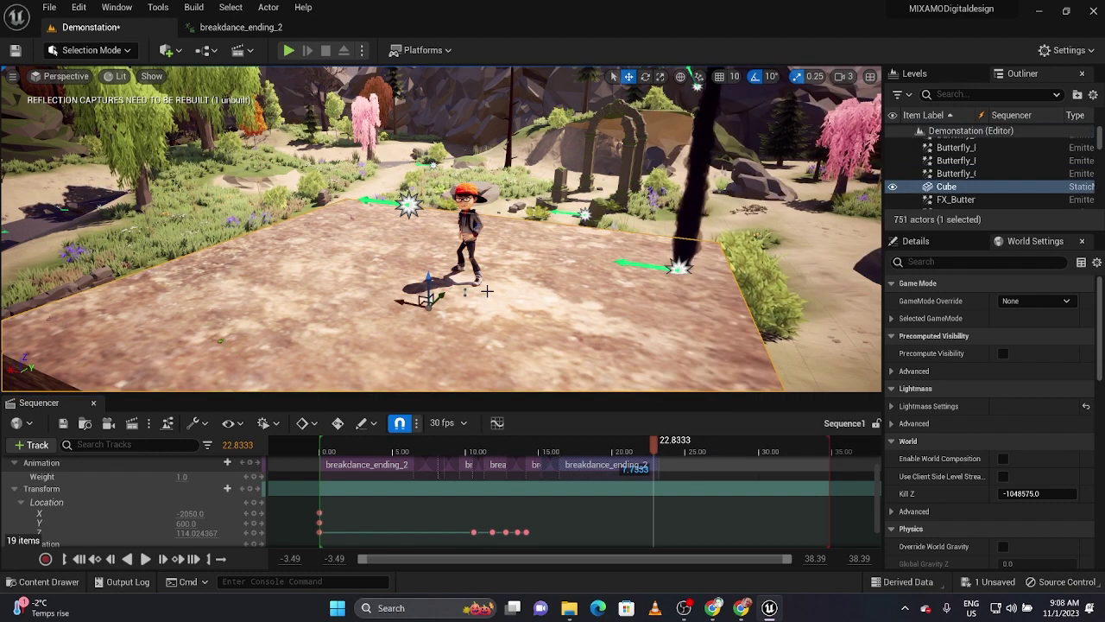